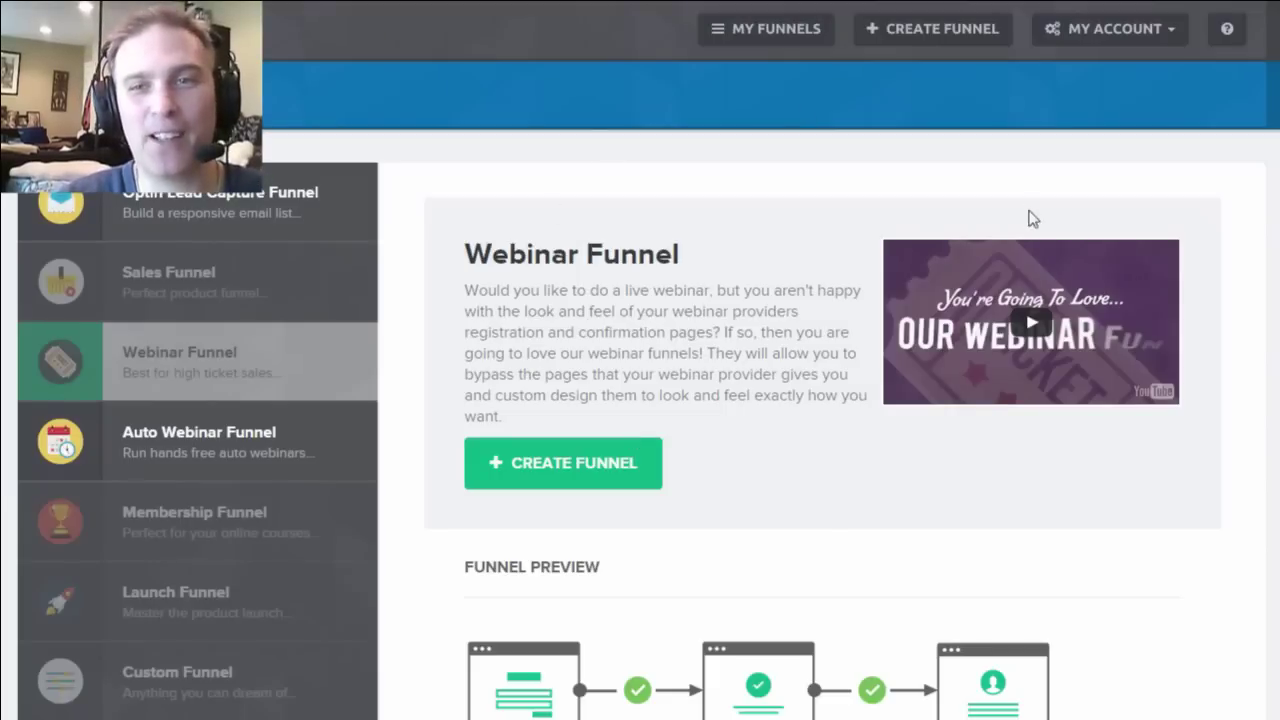
Compare the descriptions and page-flow previews of the Webinar Funnel and Auto Webinar Funnel types
{"action": "scroll", "coordinate": [935, 225], "scroll_direction": "down", "scroll_amount": 2}
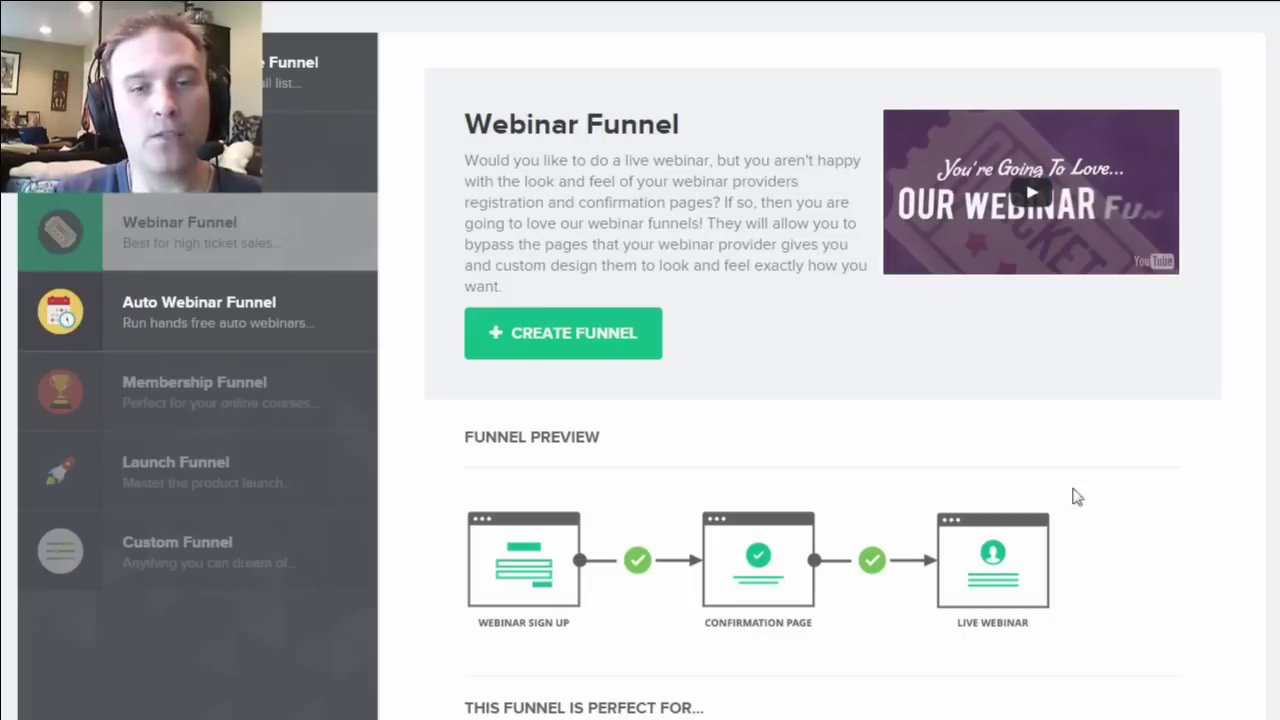
{"action": "scroll", "coordinate": [913, 459], "scroll_direction": "down", "scroll_amount": 1}
{"action": "scroll", "coordinate": [710, 540], "scroll_direction": "down", "scroll_amount": 3}
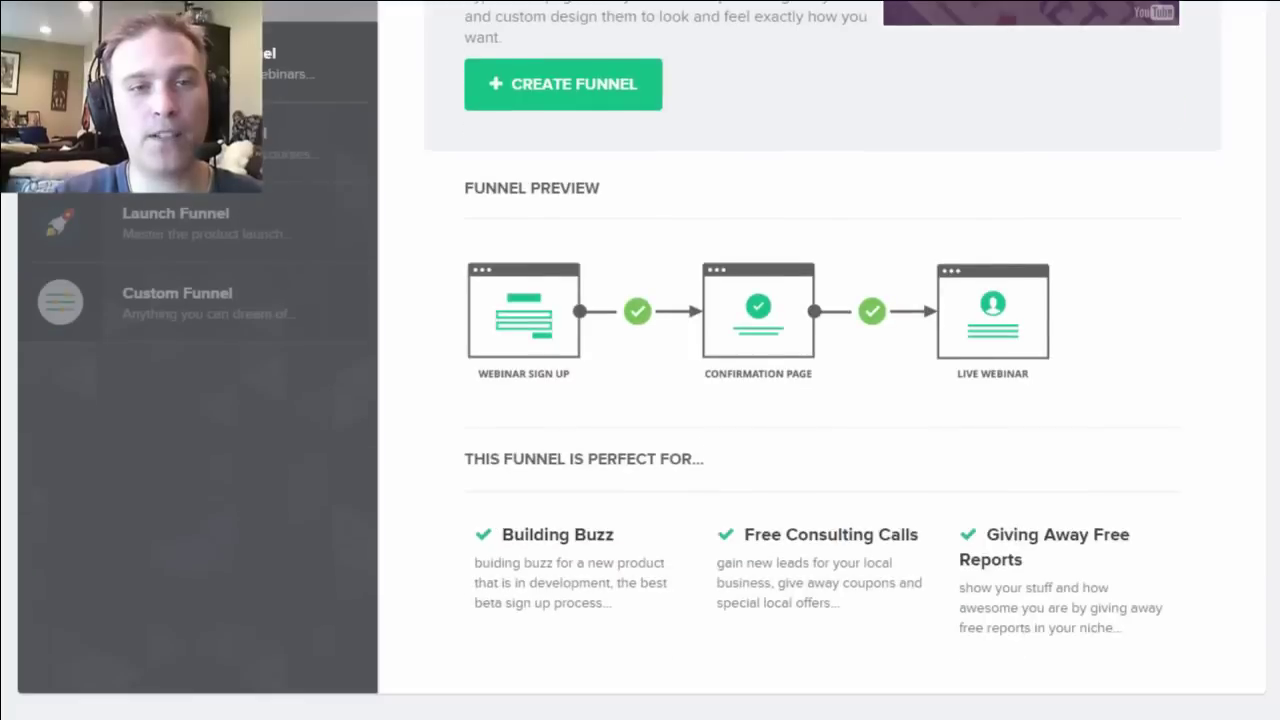
{"action": "scroll", "coordinate": [710, 540], "scroll_direction": "up", "scroll_amount": 2}
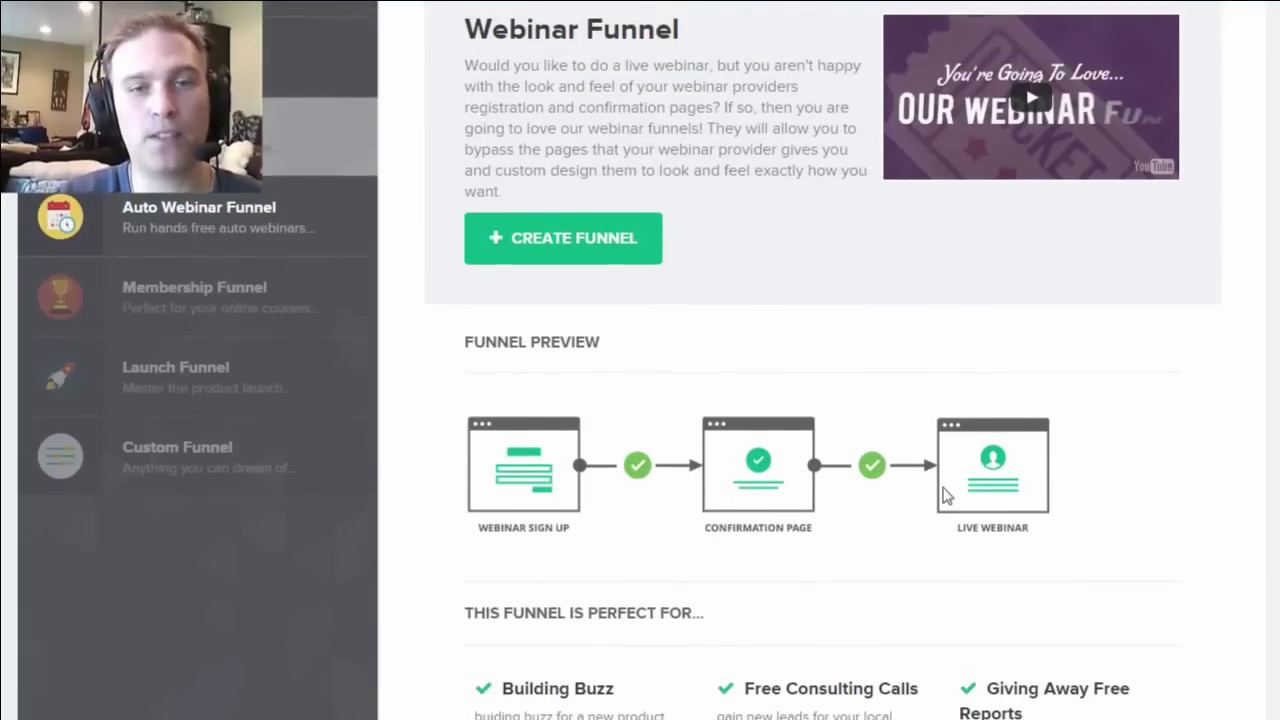
{"action": "left_click", "coordinate": [172, 232]}
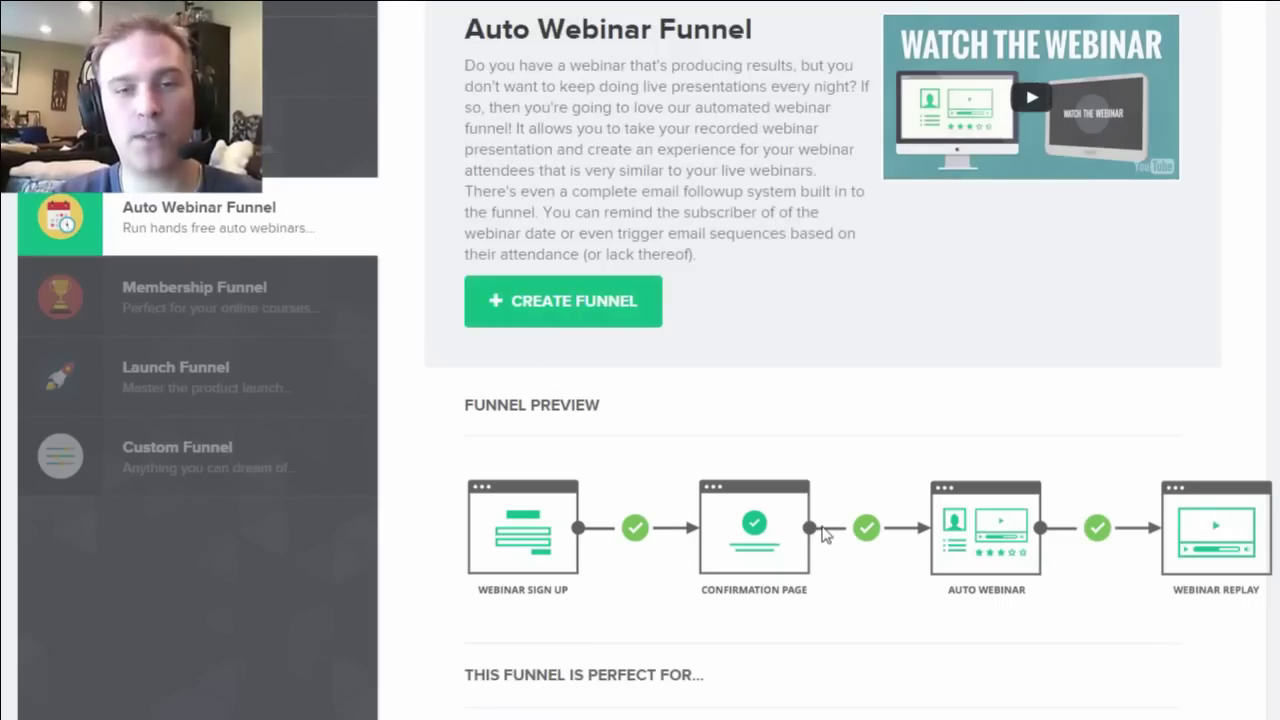
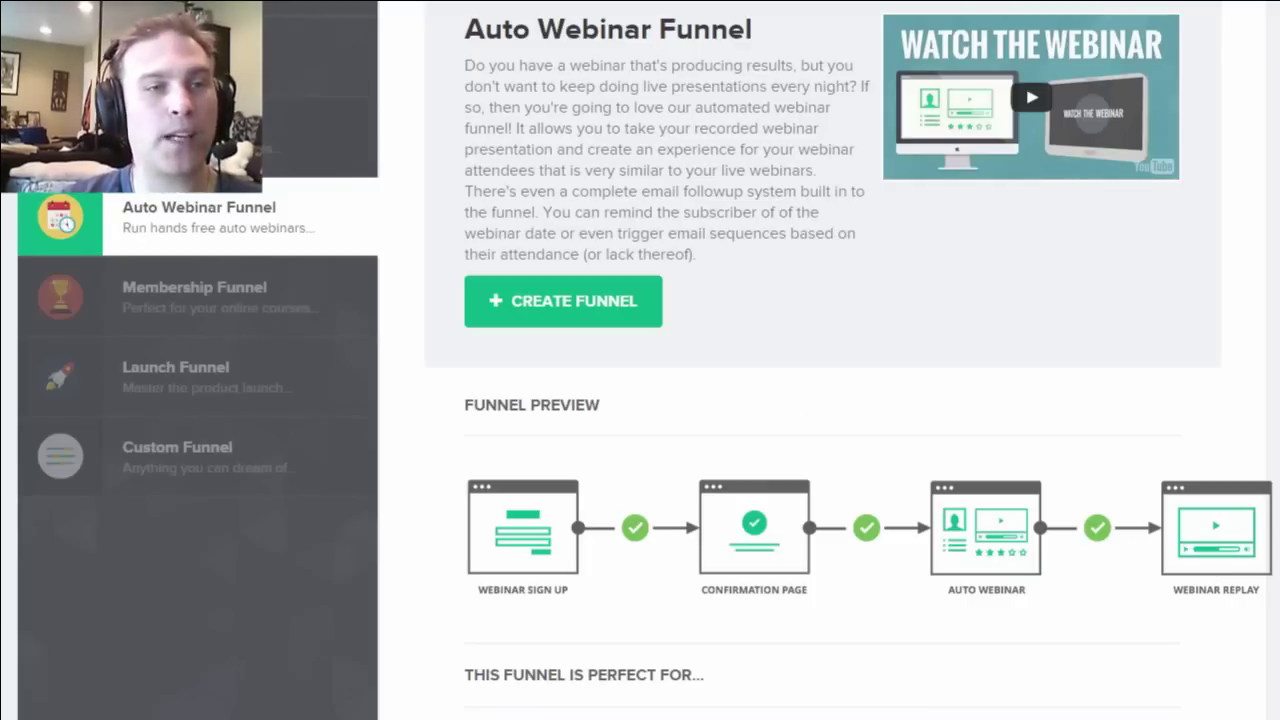
{"action": "left_click", "coordinate": [24, 115]}
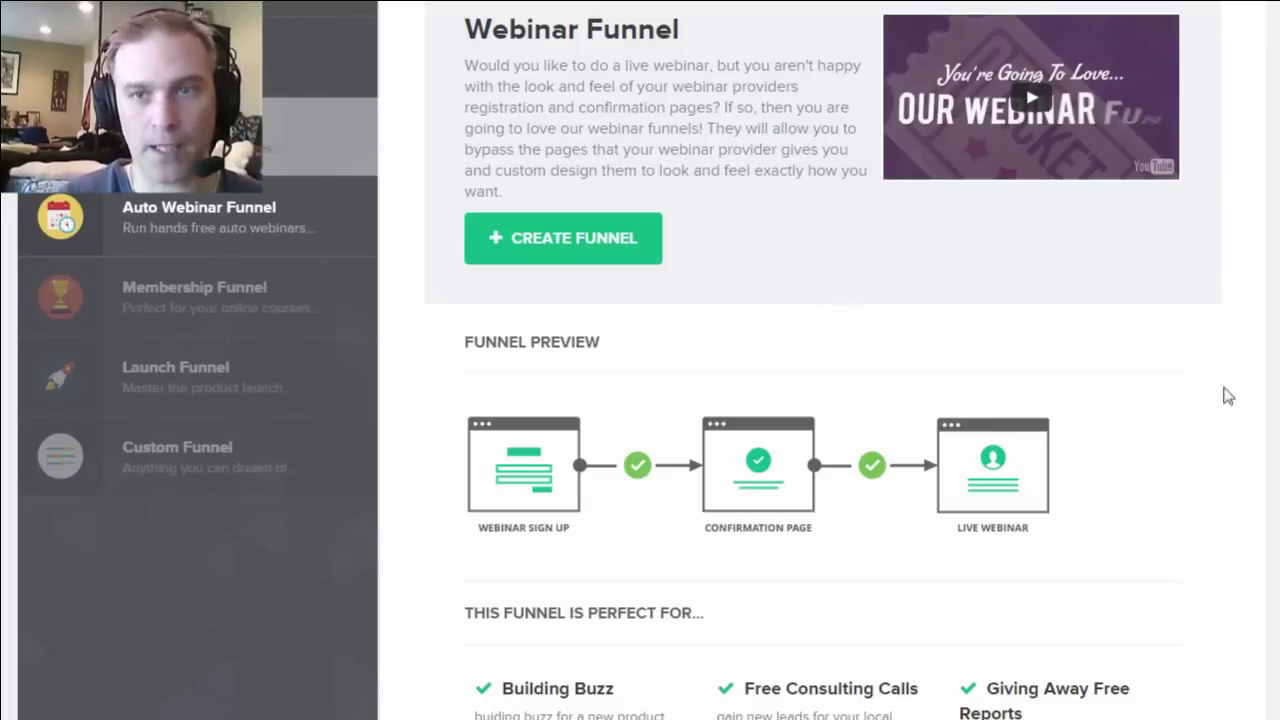
{"action": "scroll", "coordinate": [1236, 354], "scroll_direction": "up", "scroll_amount": 2}
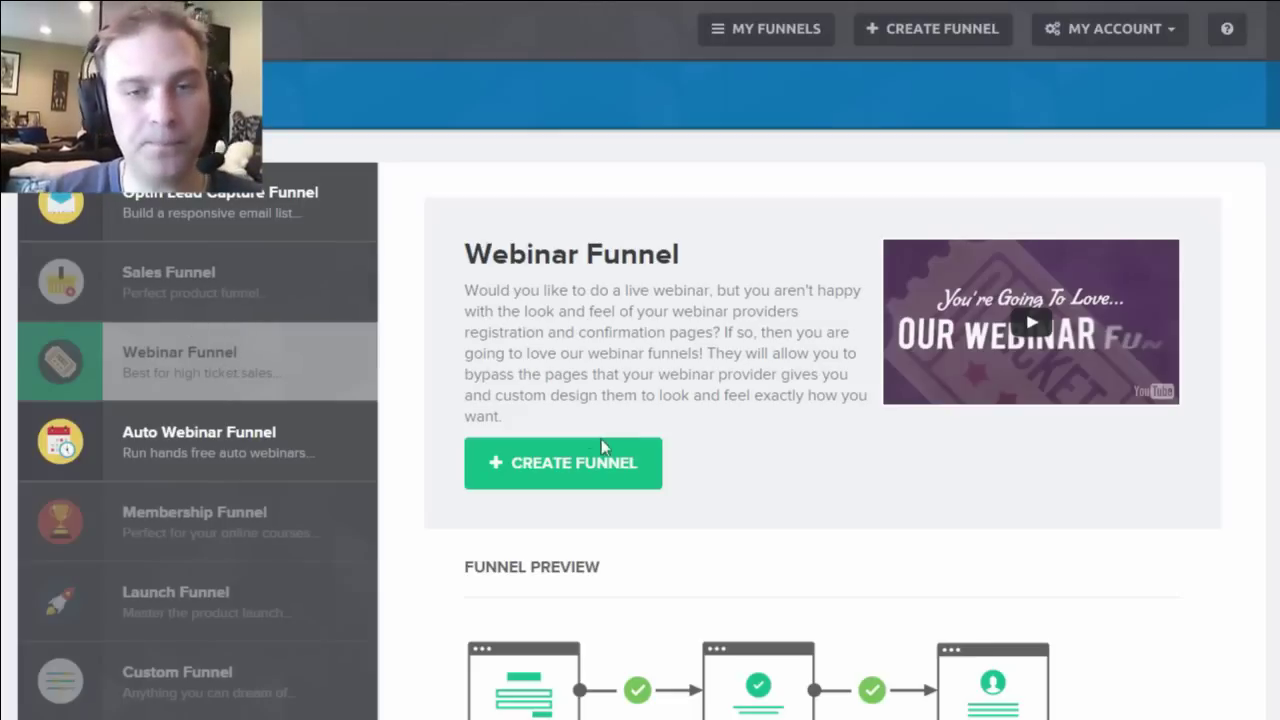
{"action": "scroll", "coordinate": [640, 400], "scroll_direction": "down", "scroll_amount": 1}
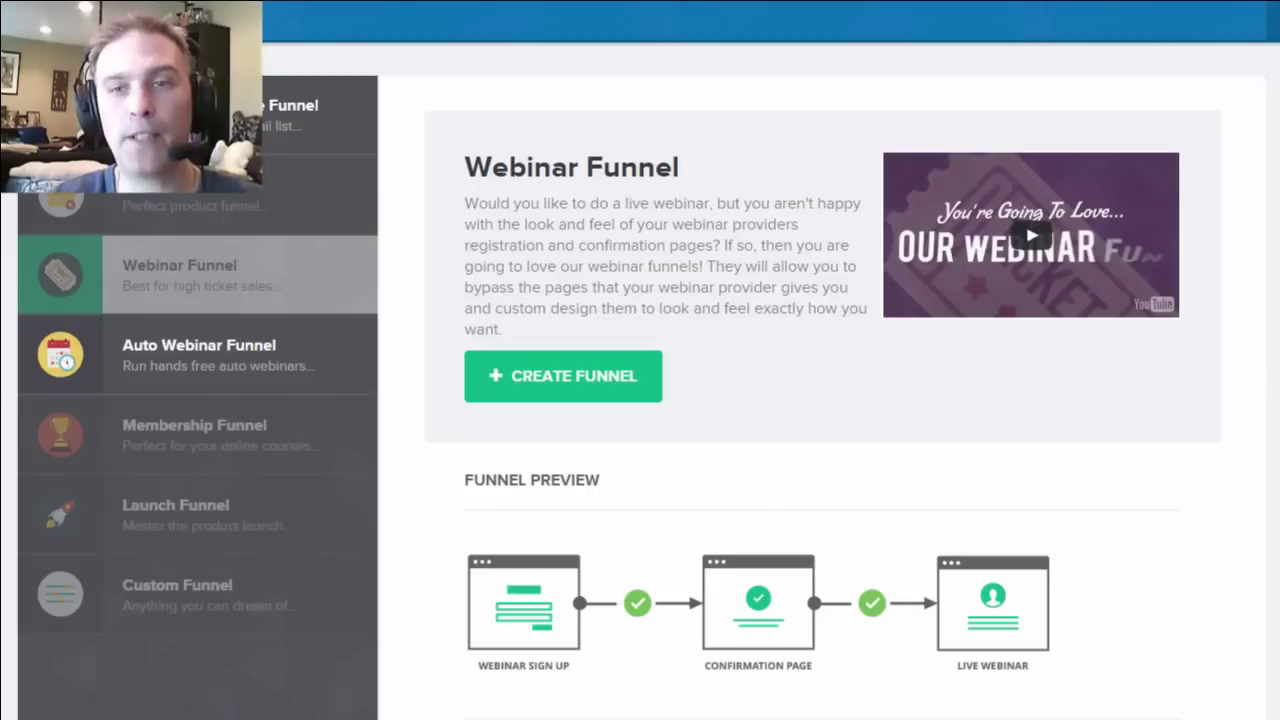
{"action": "scroll", "coordinate": [640, 400], "scroll_direction": "up", "scroll_amount": 1}
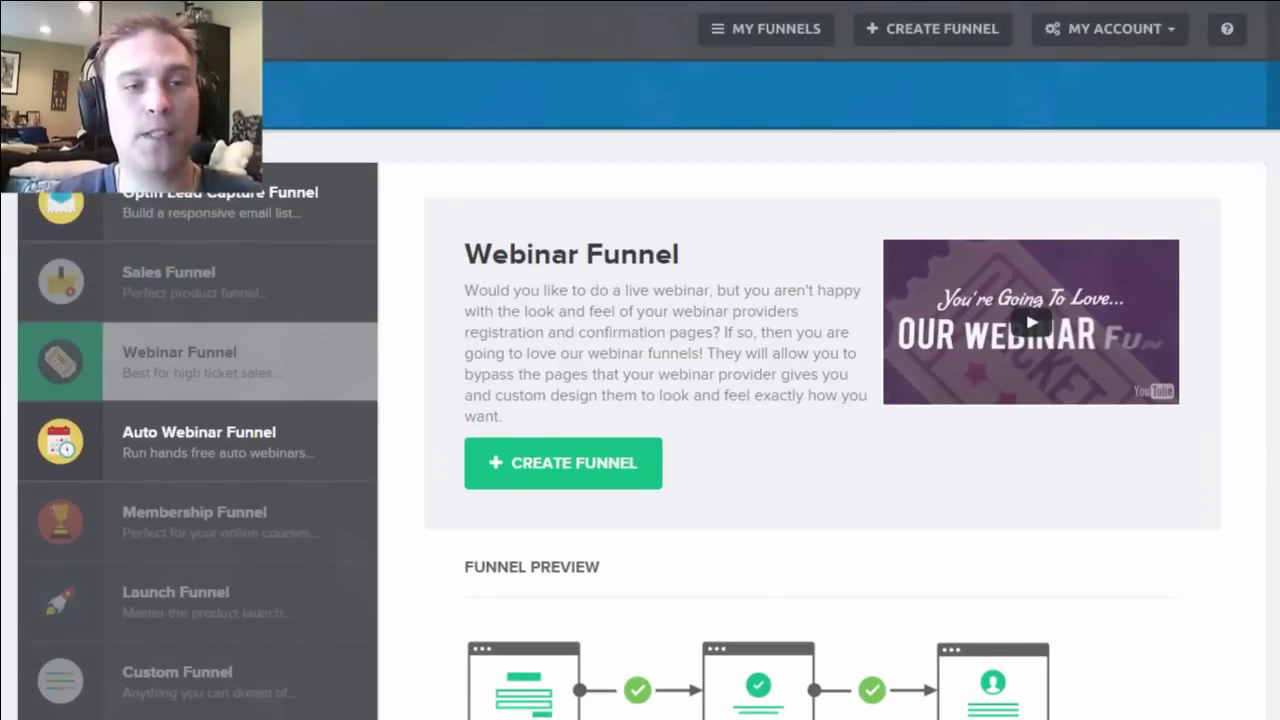
{"action": "scroll", "coordinate": [1232, 376], "scroll_direction": "down", "scroll_amount": 2}
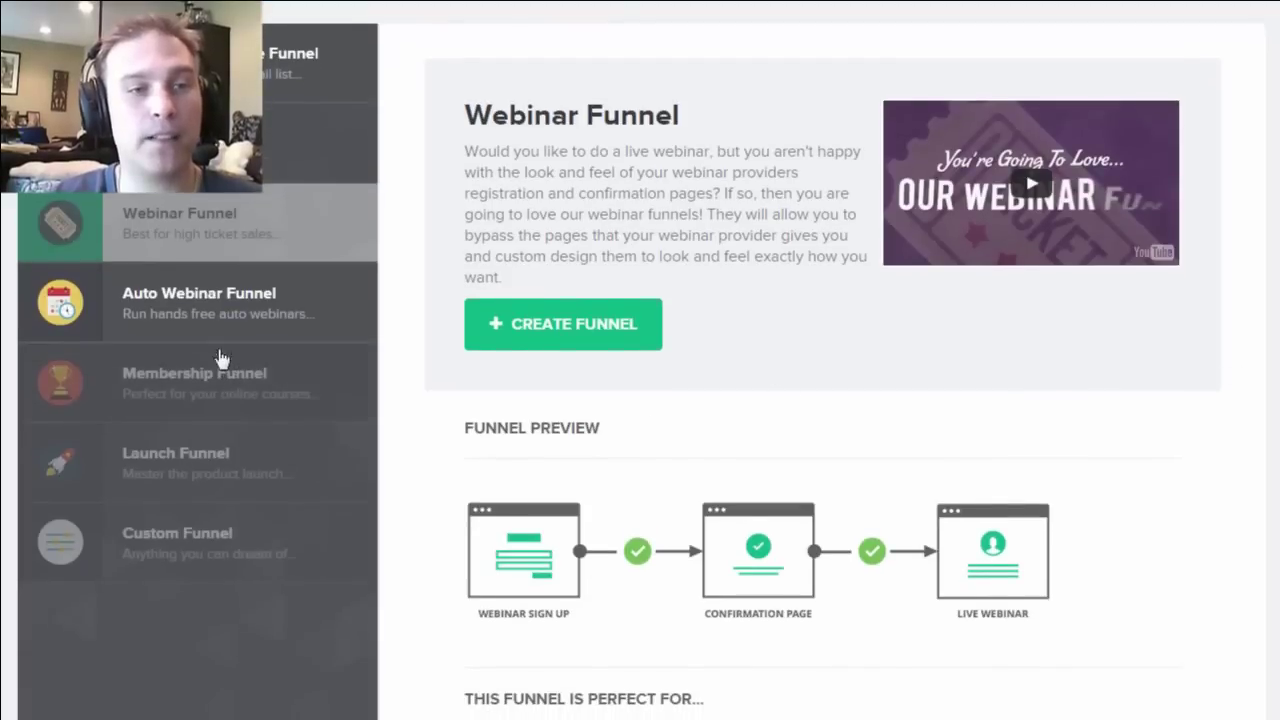
{"action": "left_click", "coordinate": [202, 308]}
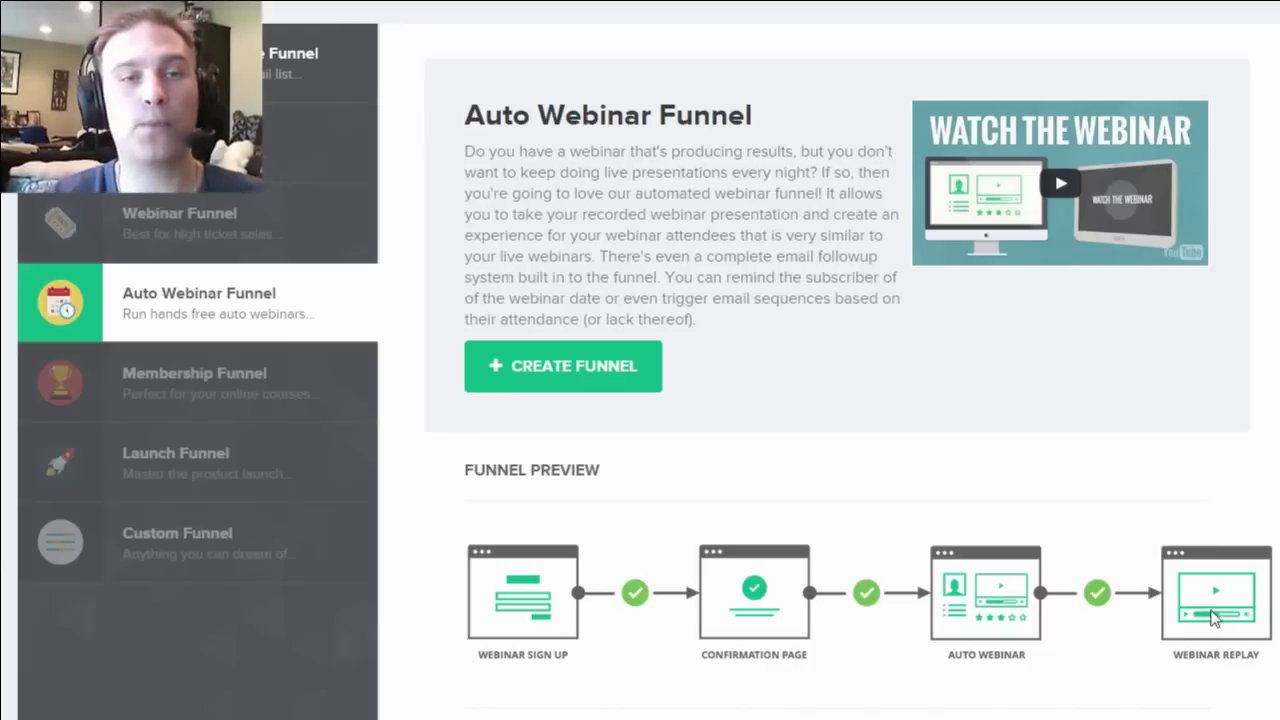
Create a new funnel of the Webinar Funnel type, keeping the name Webinar Funnel and leaving the group tag empty
{"action": "left_click", "coordinate": [193, 230]}
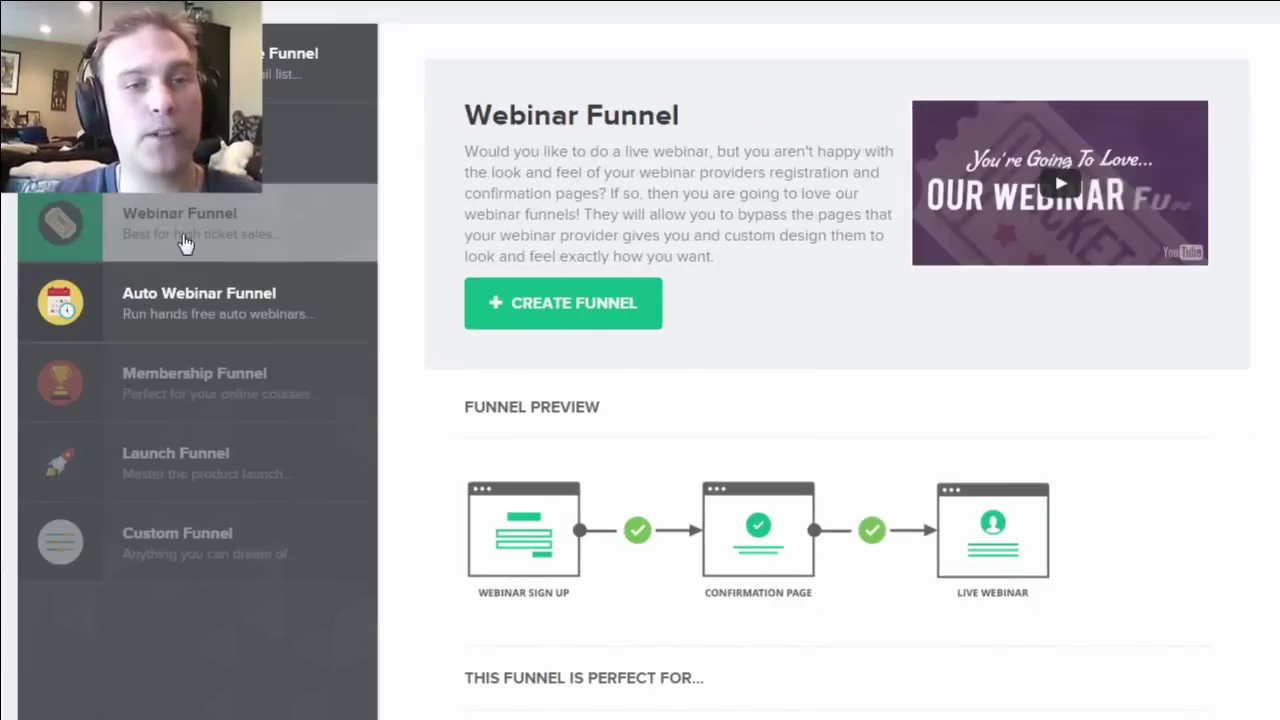
{"action": "left_click", "coordinate": [530, 320]}
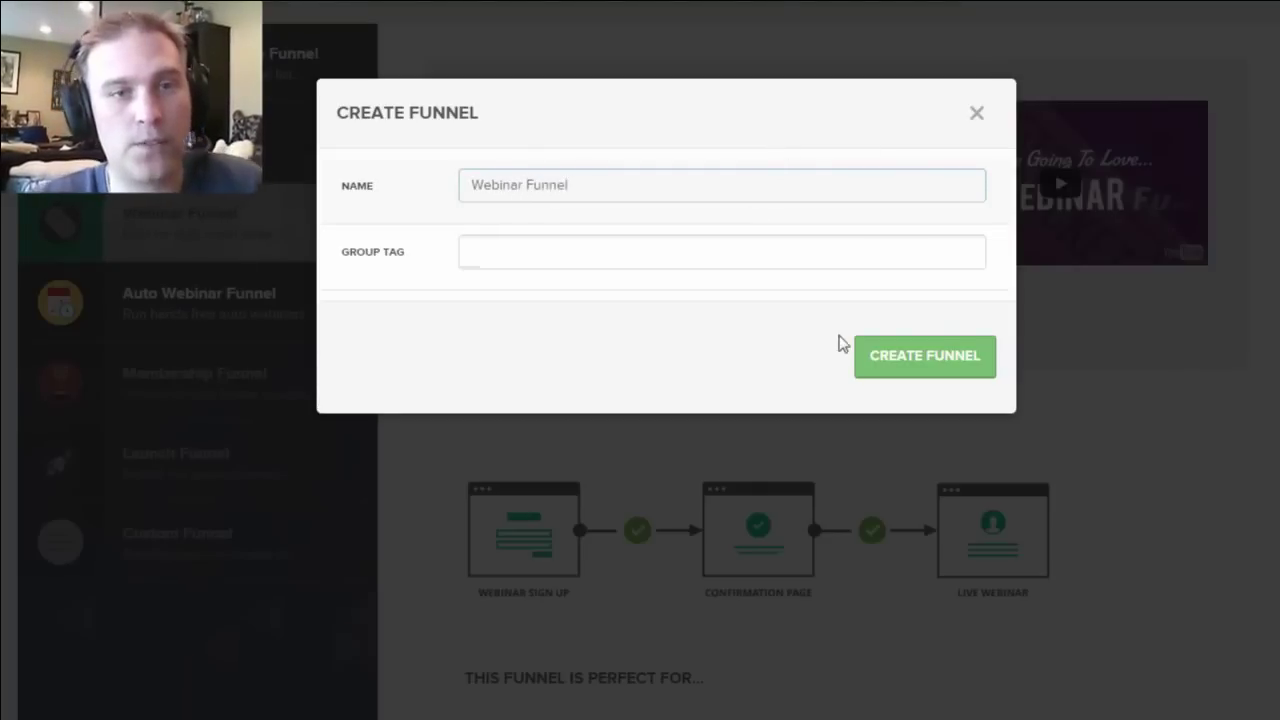
{"action": "left_click", "coordinate": [877, 365]}
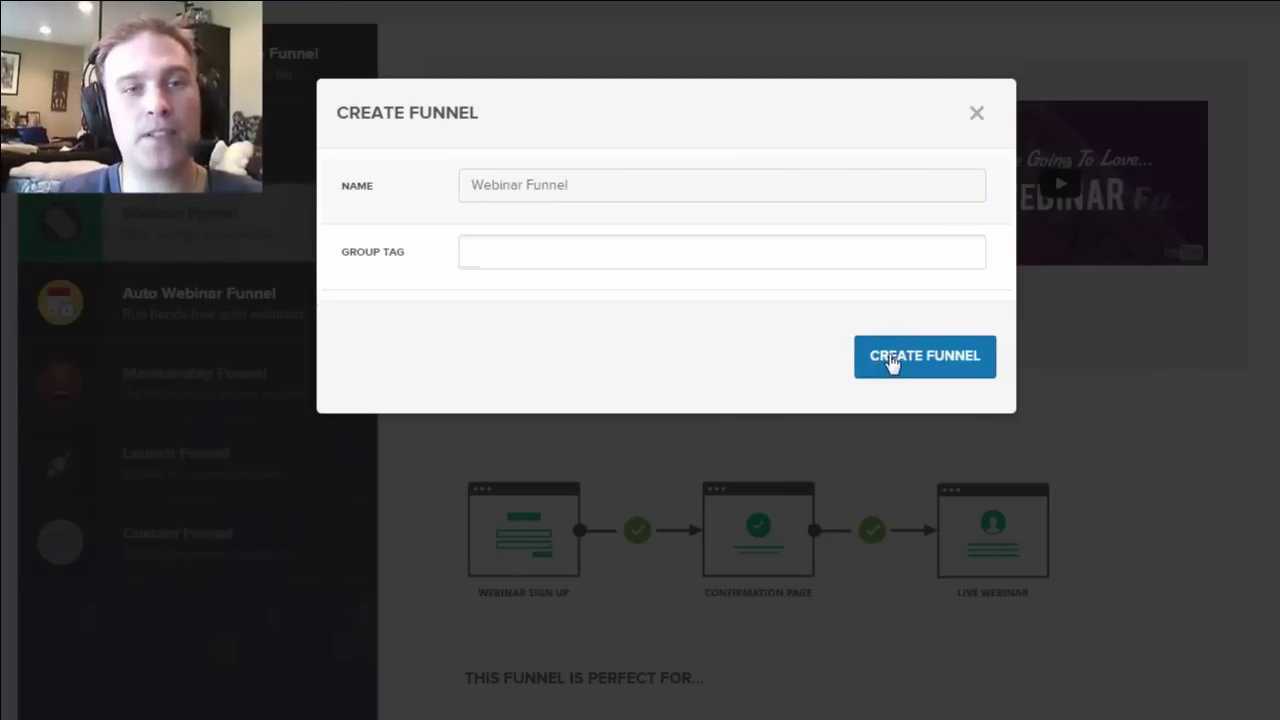
{"action": "left_click", "coordinate": [890, 362]}
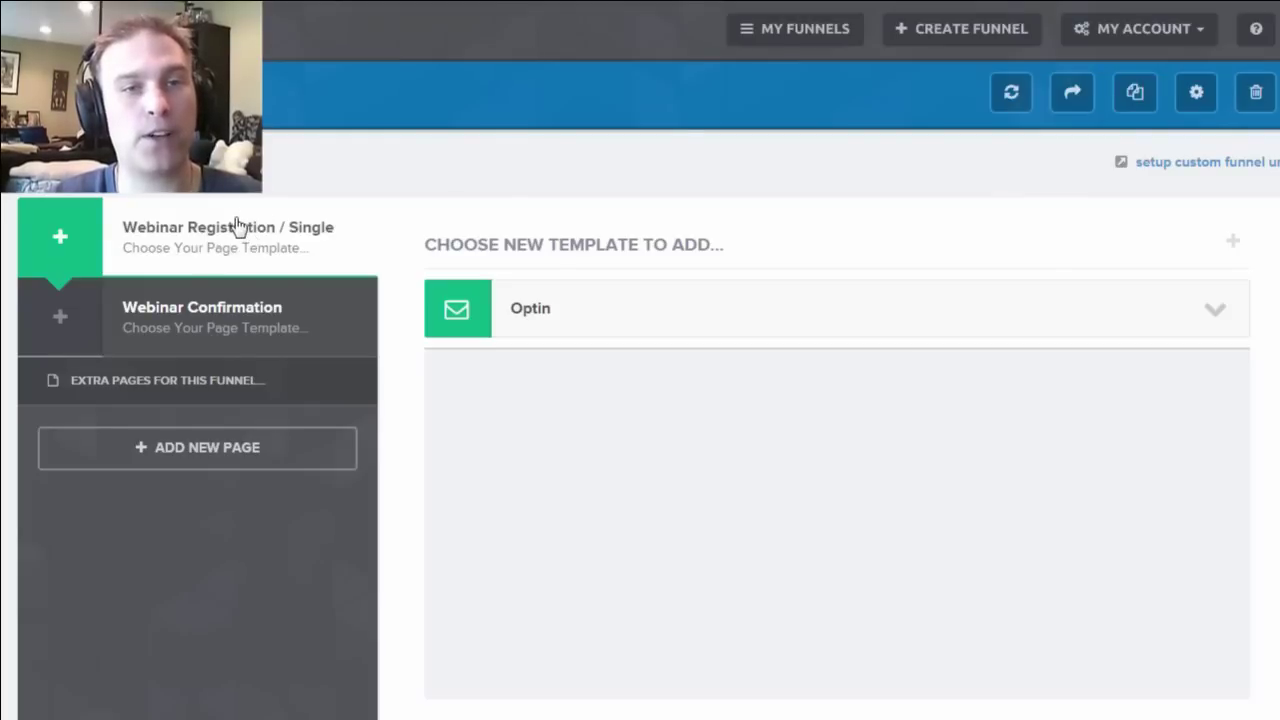
Switch the template category for the Webinar Registration / Single page to Webinar Registration and accept the category change
{"action": "left_click", "coordinate": [222, 322]}
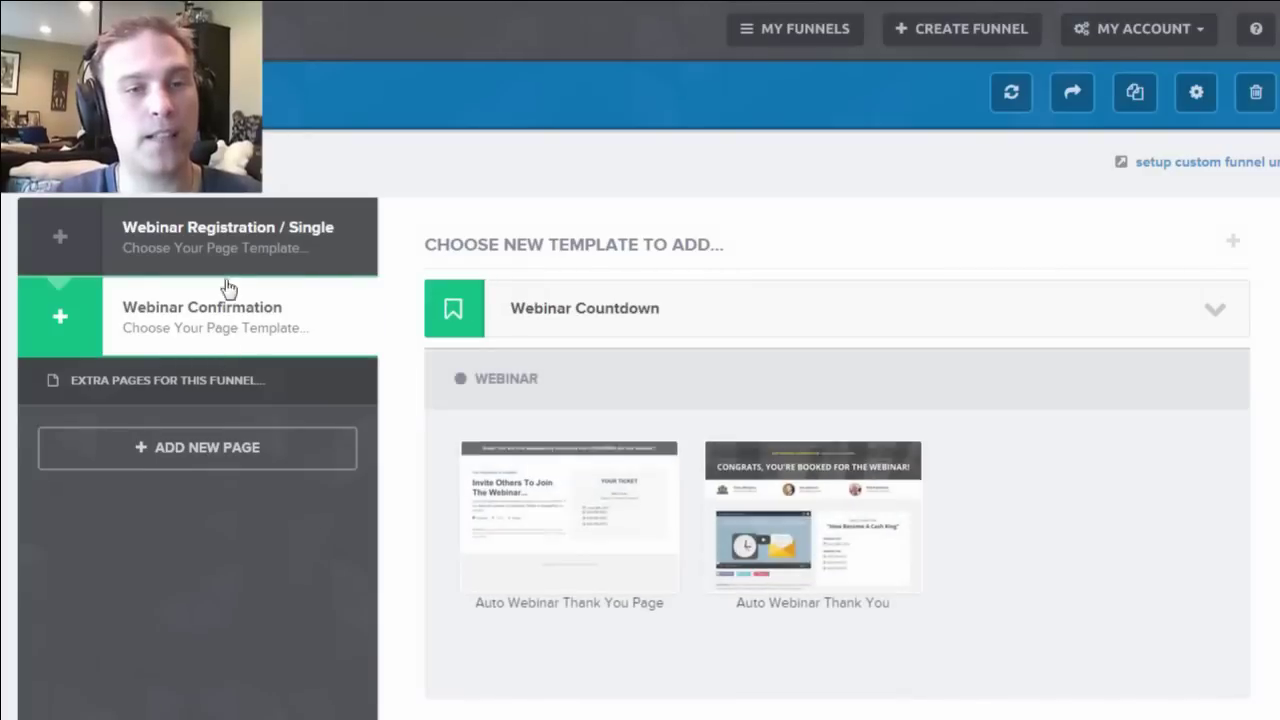
{"action": "left_click", "coordinate": [228, 240]}
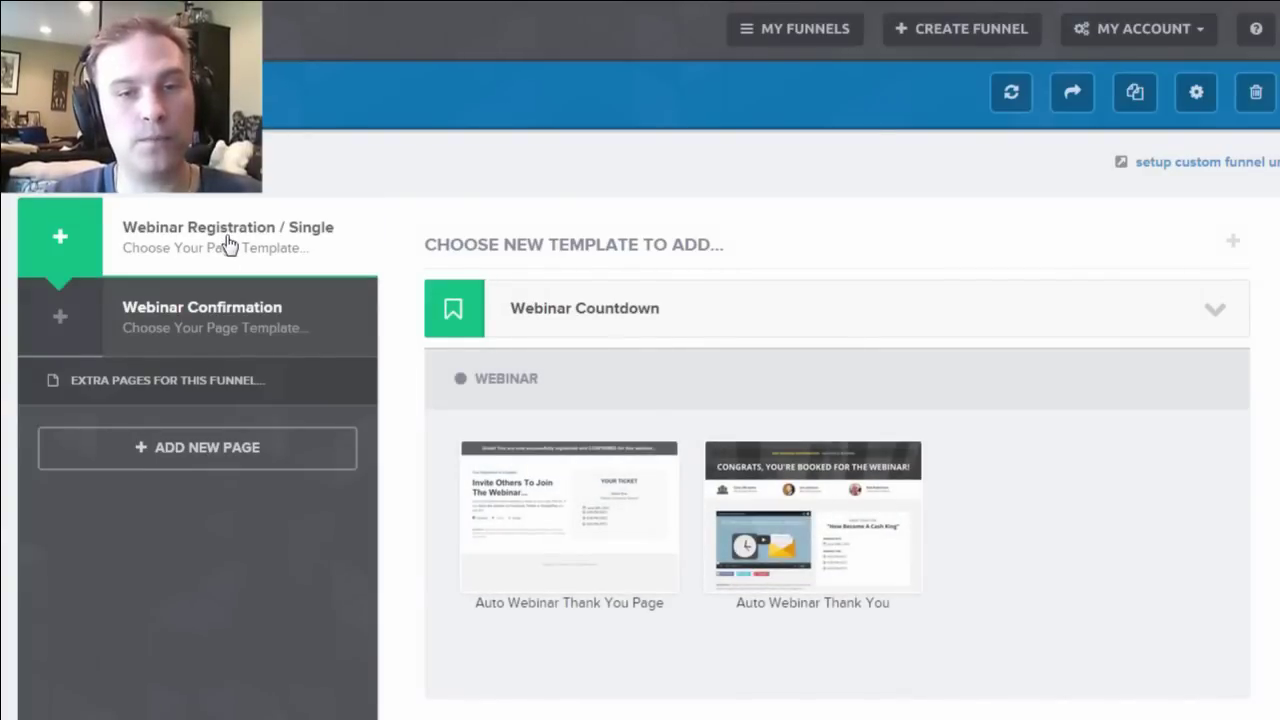
{"action": "left_click", "coordinate": [535, 320]}
{"action": "left_click", "coordinate": [517, 420]}
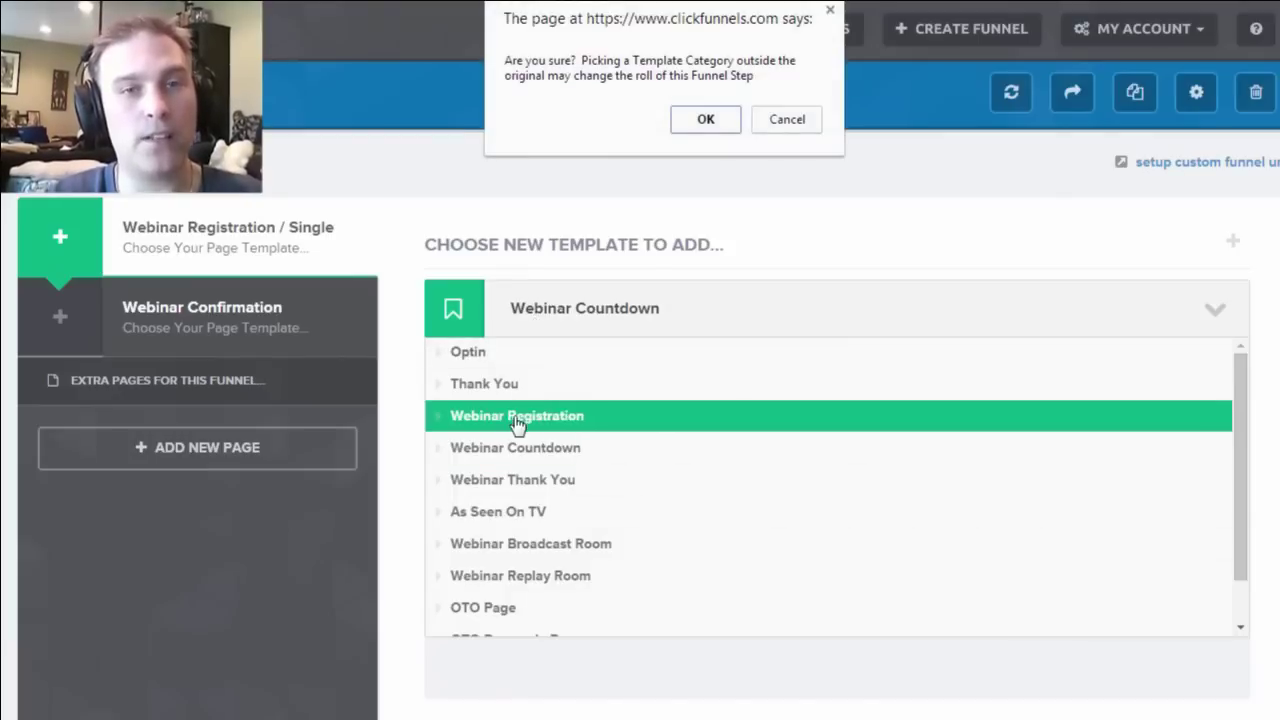
{"action": "left_click", "coordinate": [714, 112]}
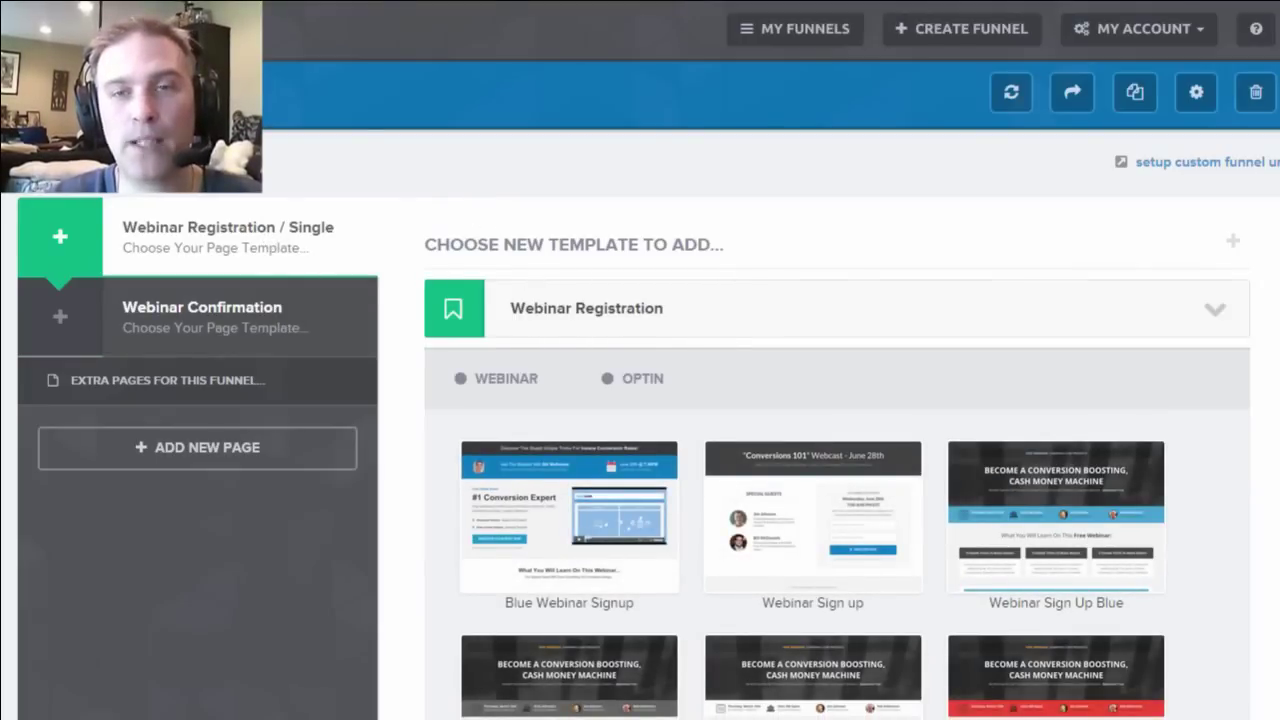
Look through all the Webinar Registration templates, including the ones in the Optin group
{"action": "scroll", "coordinate": [640, 400], "scroll_direction": "down", "scroll_amount": 5}
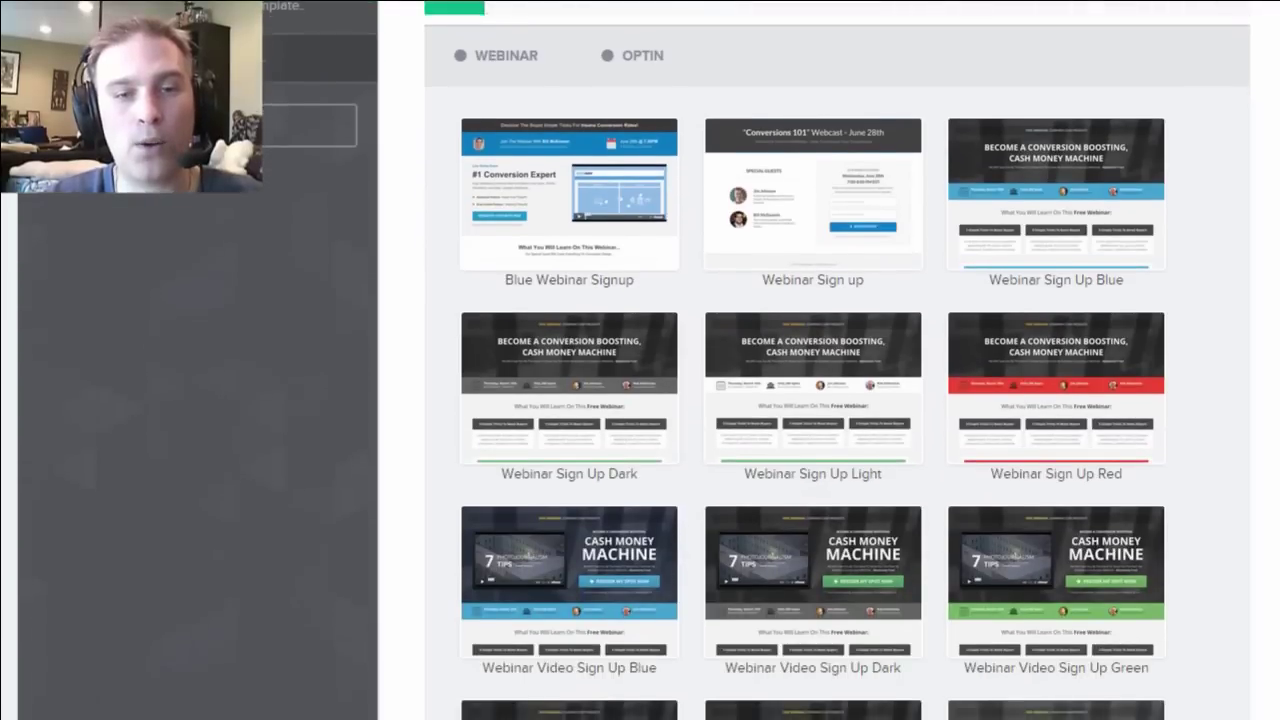
{"action": "scroll", "coordinate": [837, 400], "scroll_direction": "down", "scroll_amount": 5}
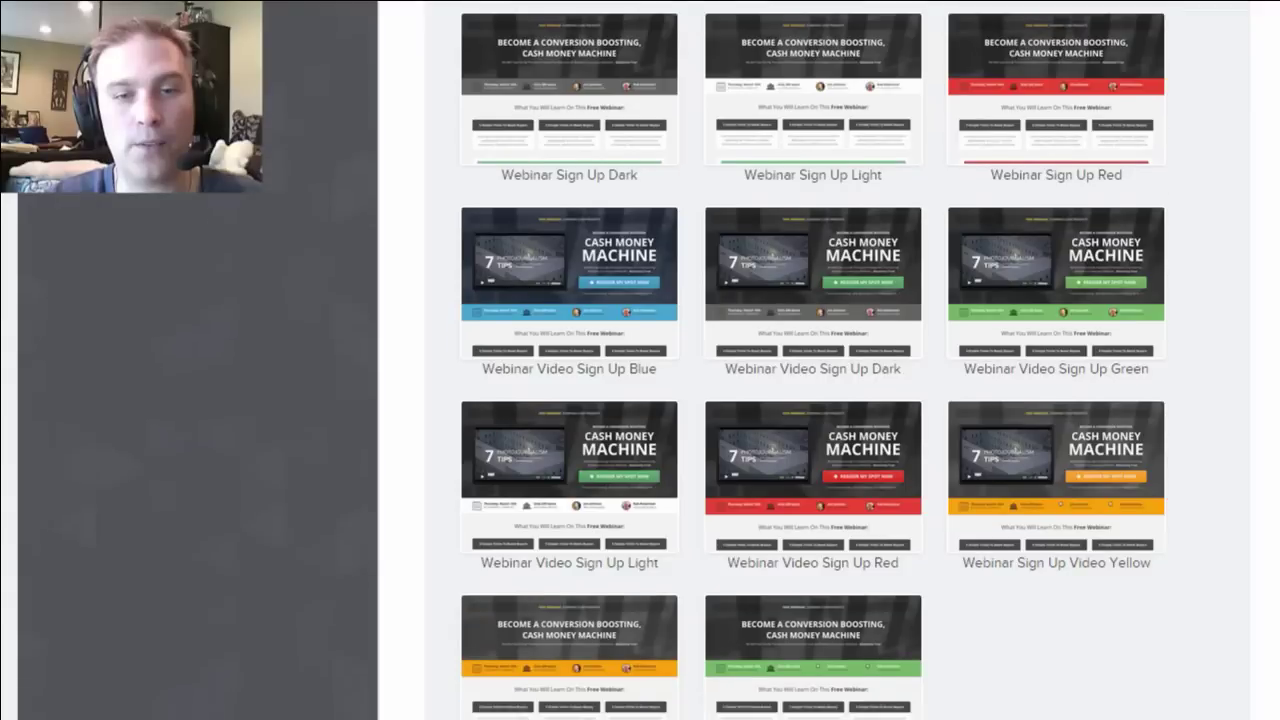
{"action": "scroll", "coordinate": [837, 400], "scroll_direction": "up", "scroll_amount": 5}
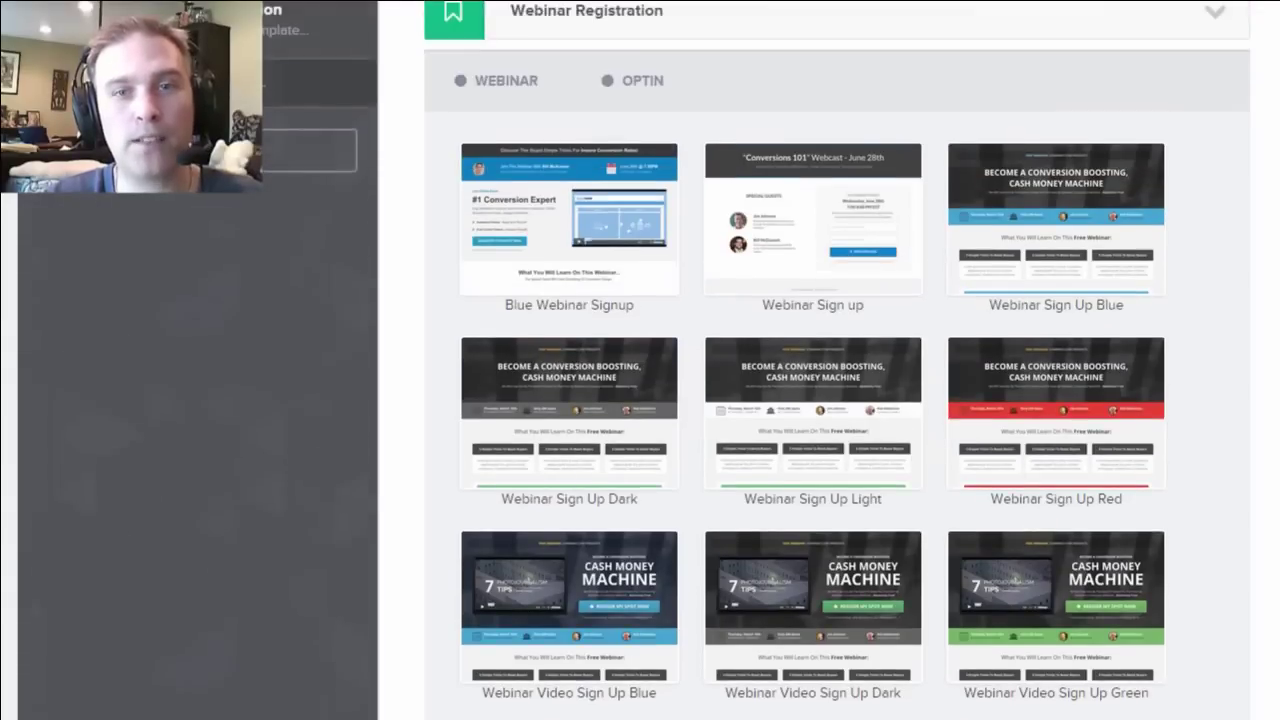
{"action": "scroll", "coordinate": [837, 400], "scroll_direction": "up", "scroll_amount": 2}
{"action": "scroll", "coordinate": [837, 400], "scroll_direction": "up", "scroll_amount": 1}
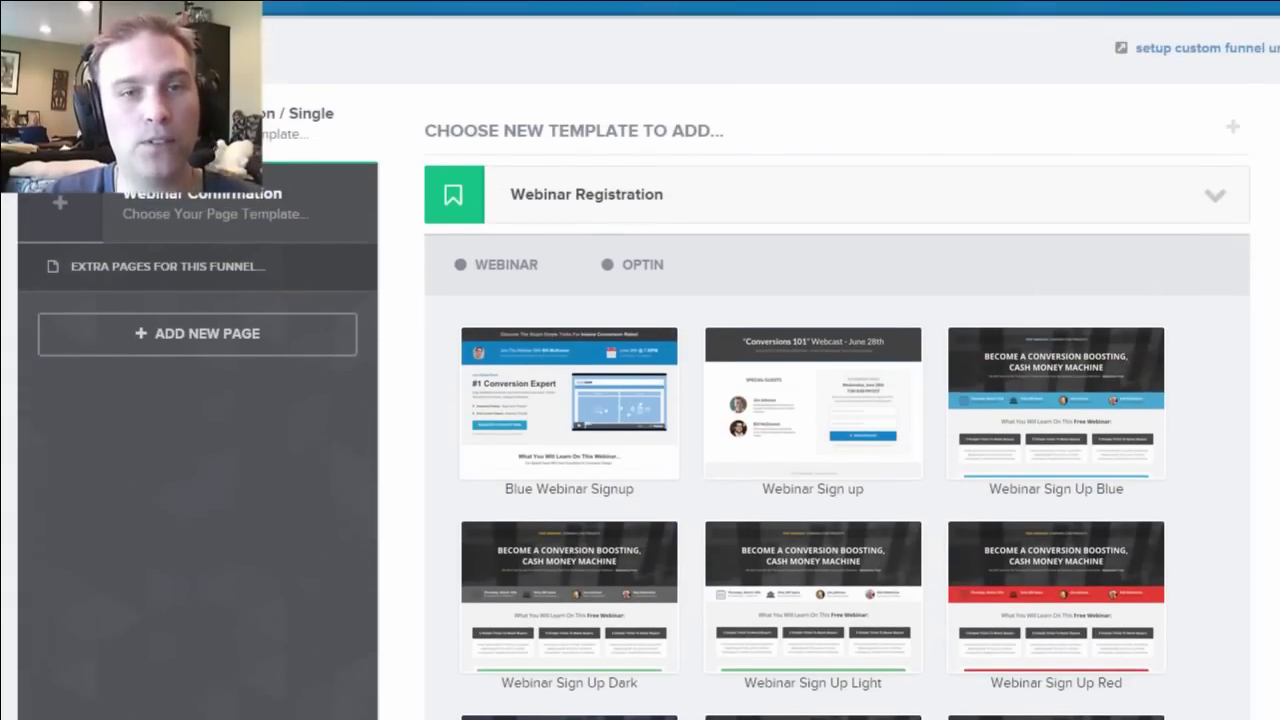
{"action": "left_click", "coordinate": [487, 270]}
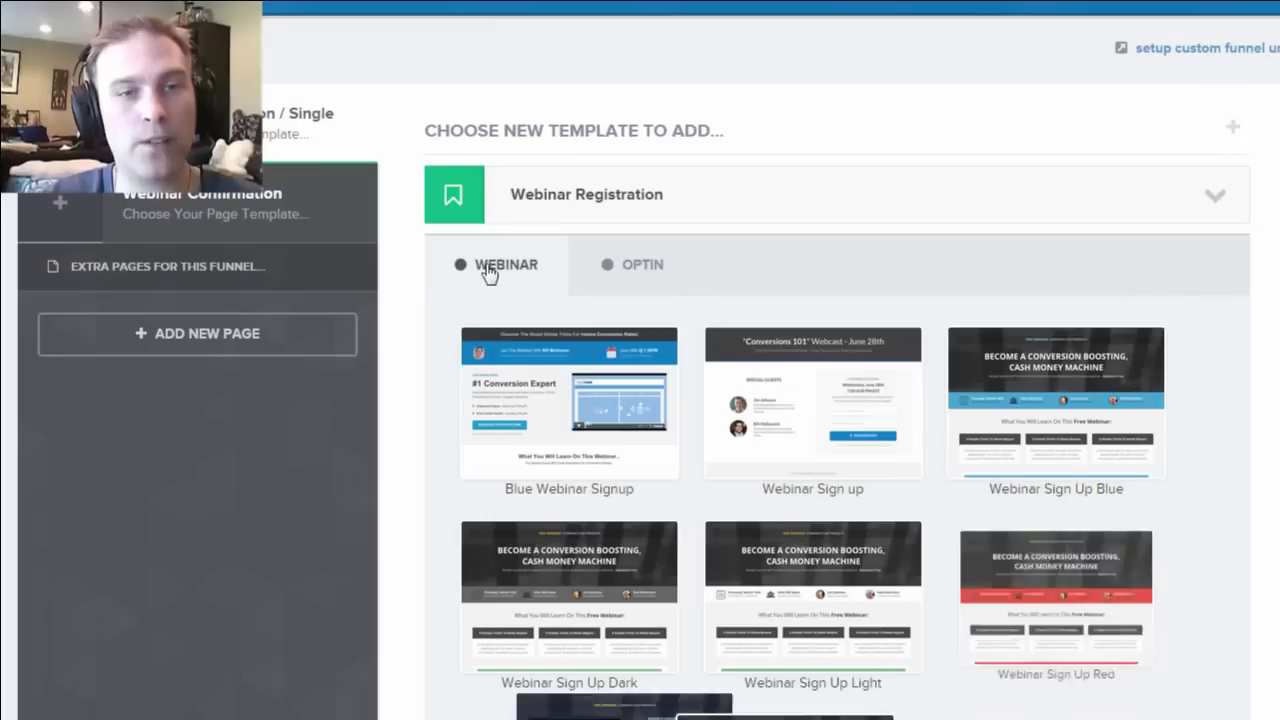
{"action": "left_click", "coordinate": [628, 274]}
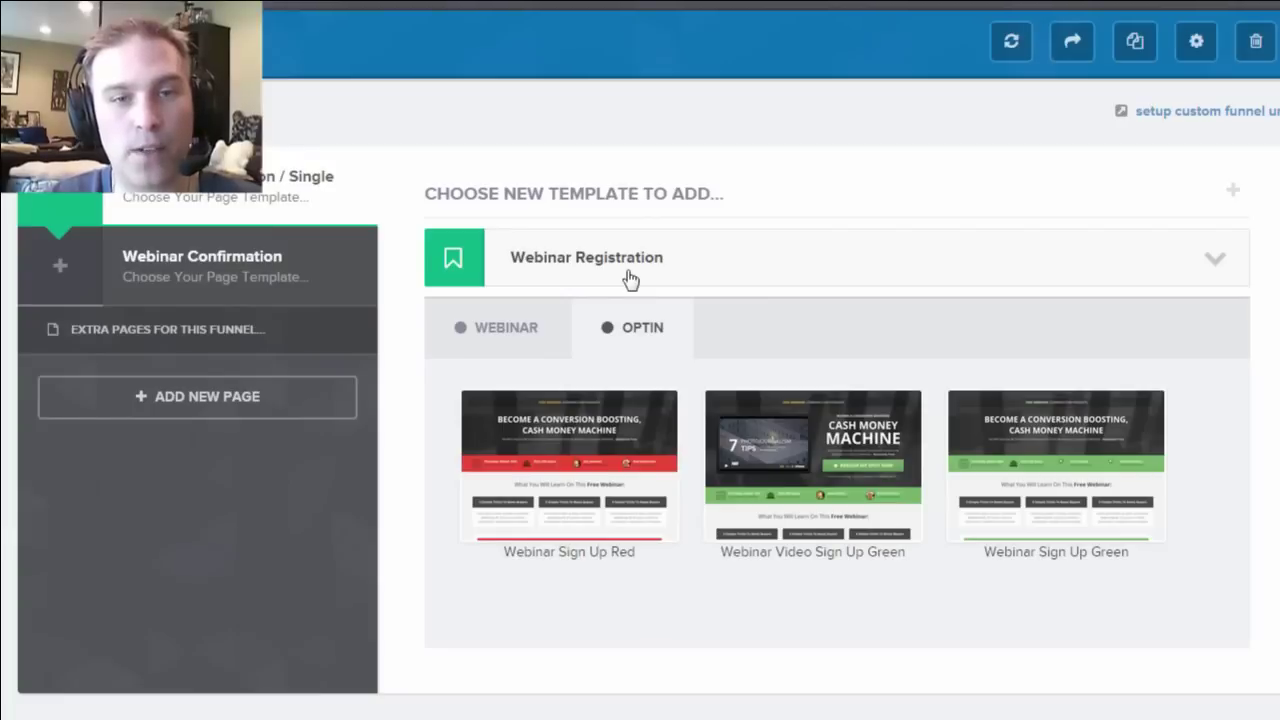
{"action": "mouse_move", "coordinate": [1063, 509]}
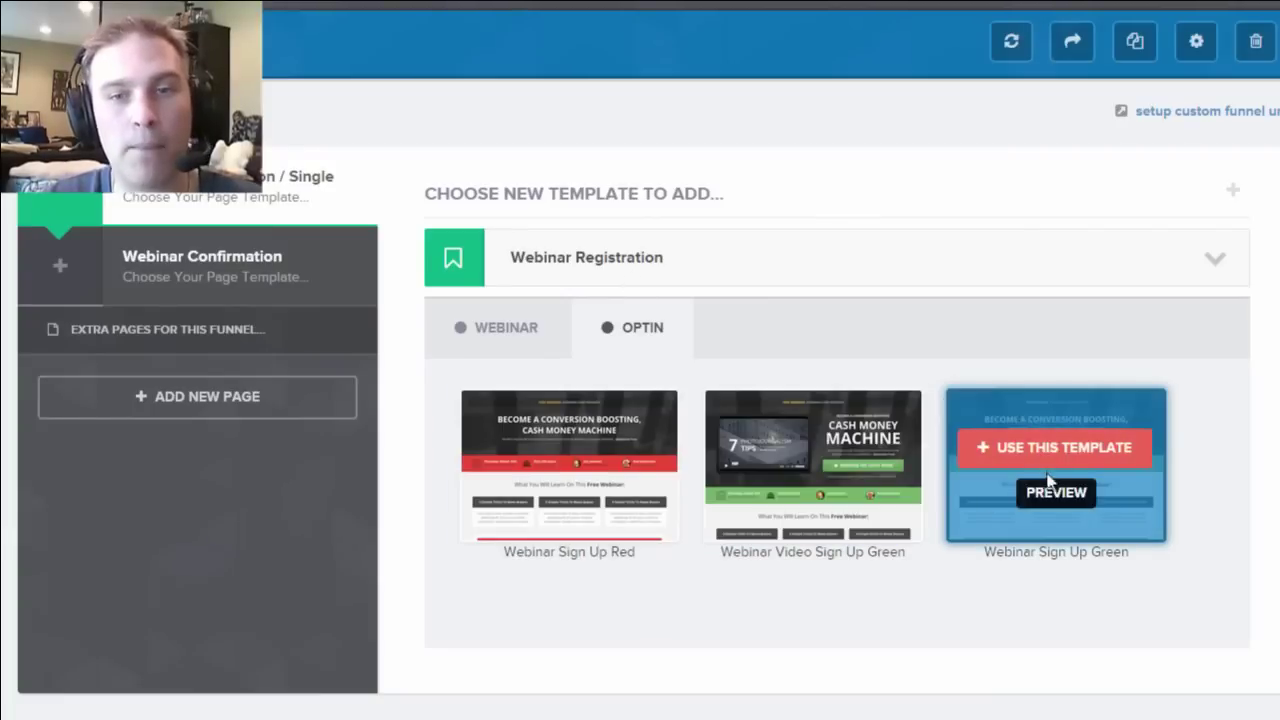
{"action": "mouse_move", "coordinate": [724, 516]}
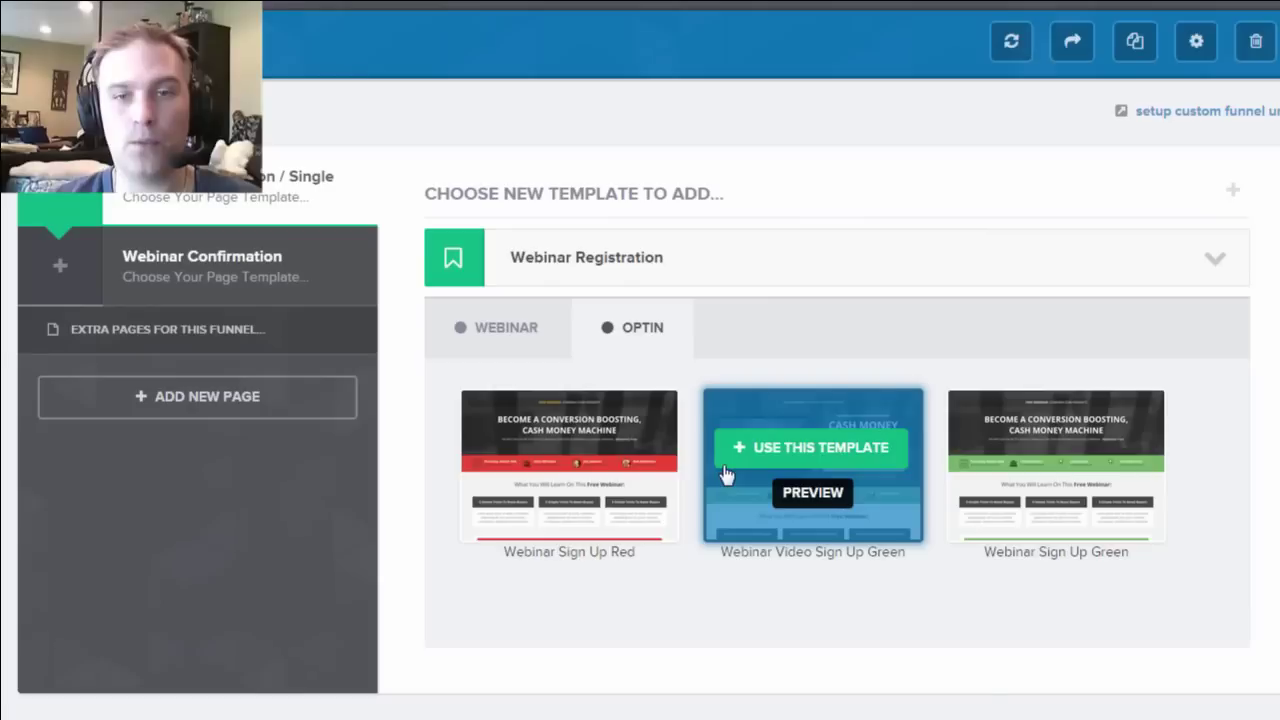
Filter the registration templates to the Webinar group and look through the available designs
{"action": "left_click", "coordinate": [518, 331]}
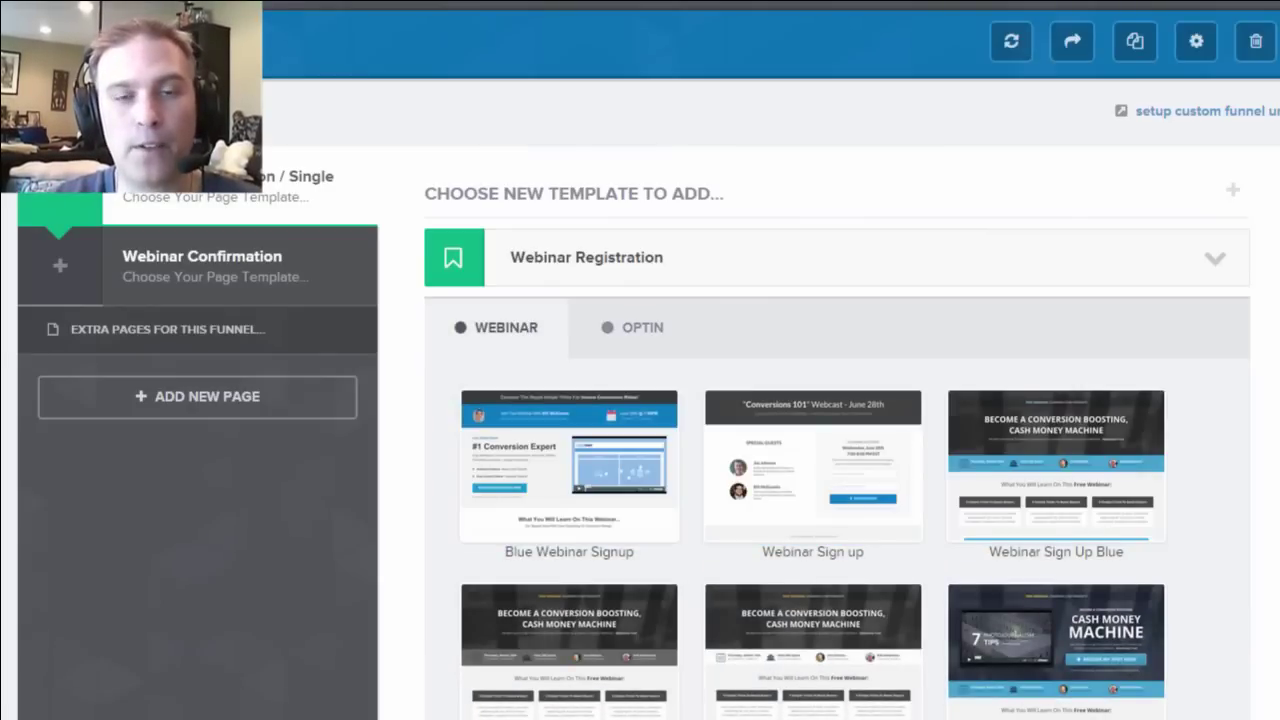
{"action": "scroll", "coordinate": [837, 450], "scroll_direction": "down", "scroll_amount": 5}
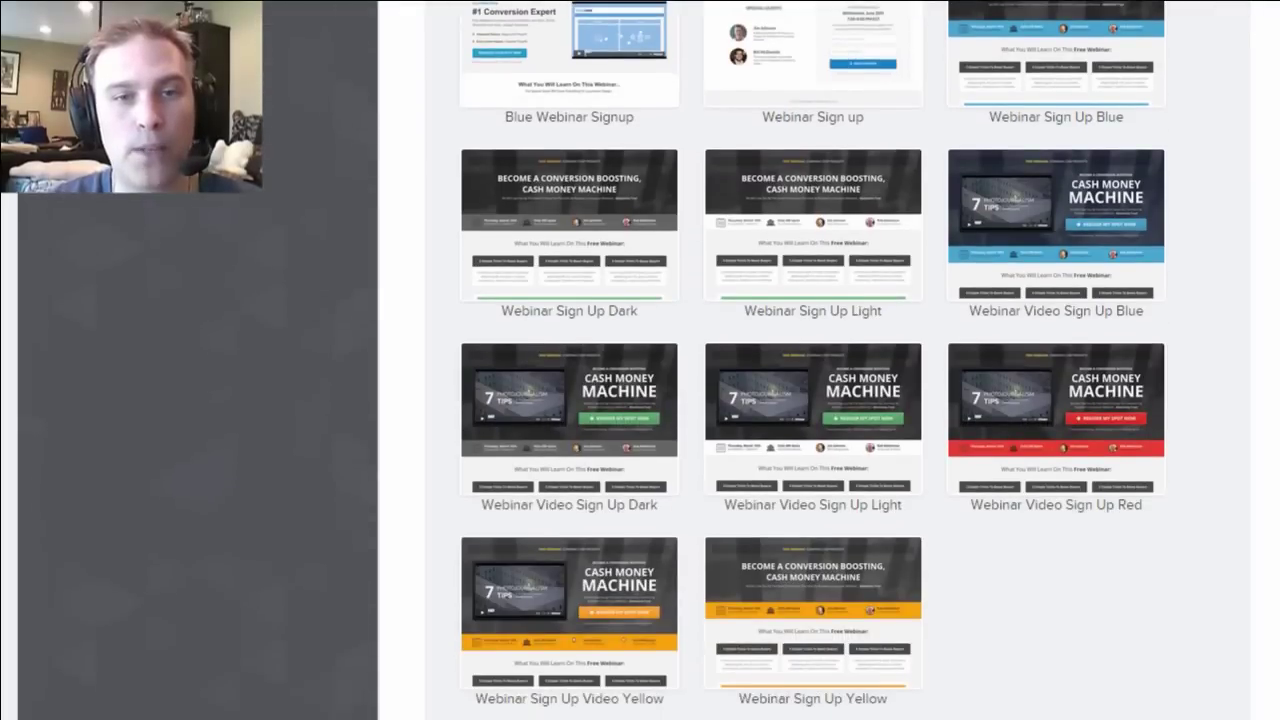
{"action": "scroll", "coordinate": [813, 354], "scroll_direction": "down", "scroll_amount": 1}
{"action": "scroll", "coordinate": [826, 543], "scroll_direction": "up", "scroll_amount": 1}
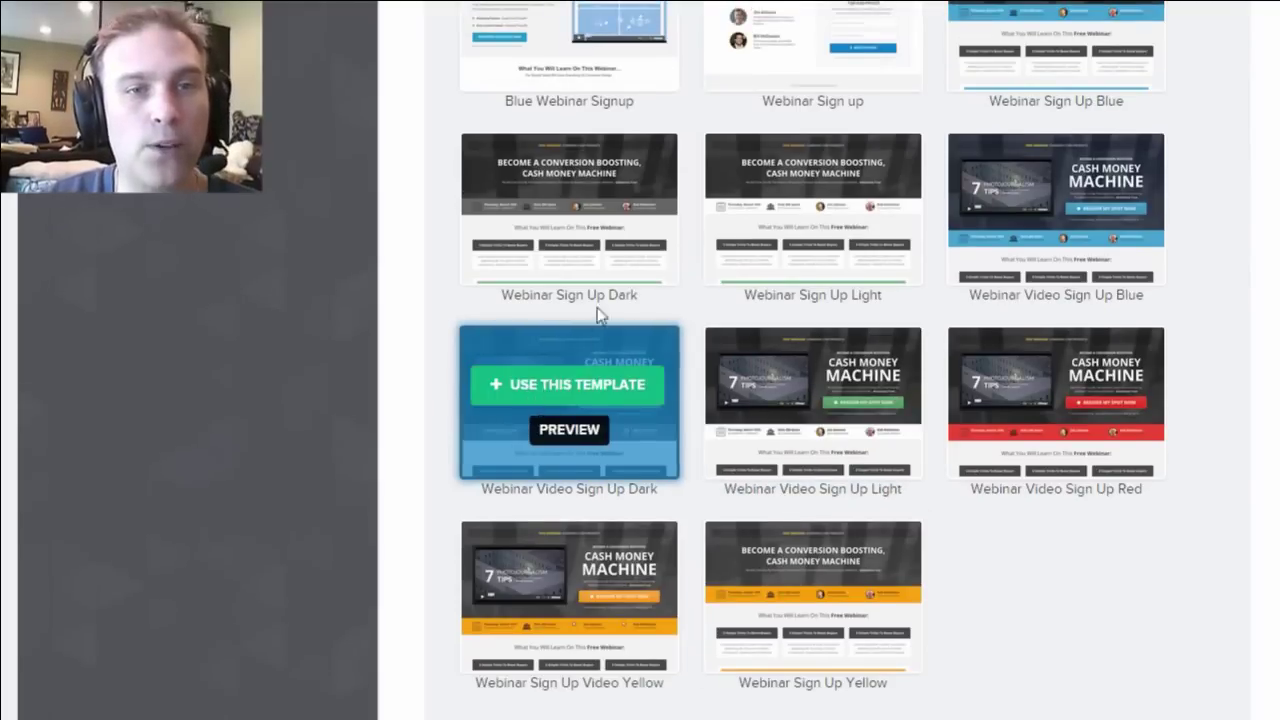
{"action": "scroll", "coordinate": [813, 360], "scroll_direction": "up", "scroll_amount": 4}
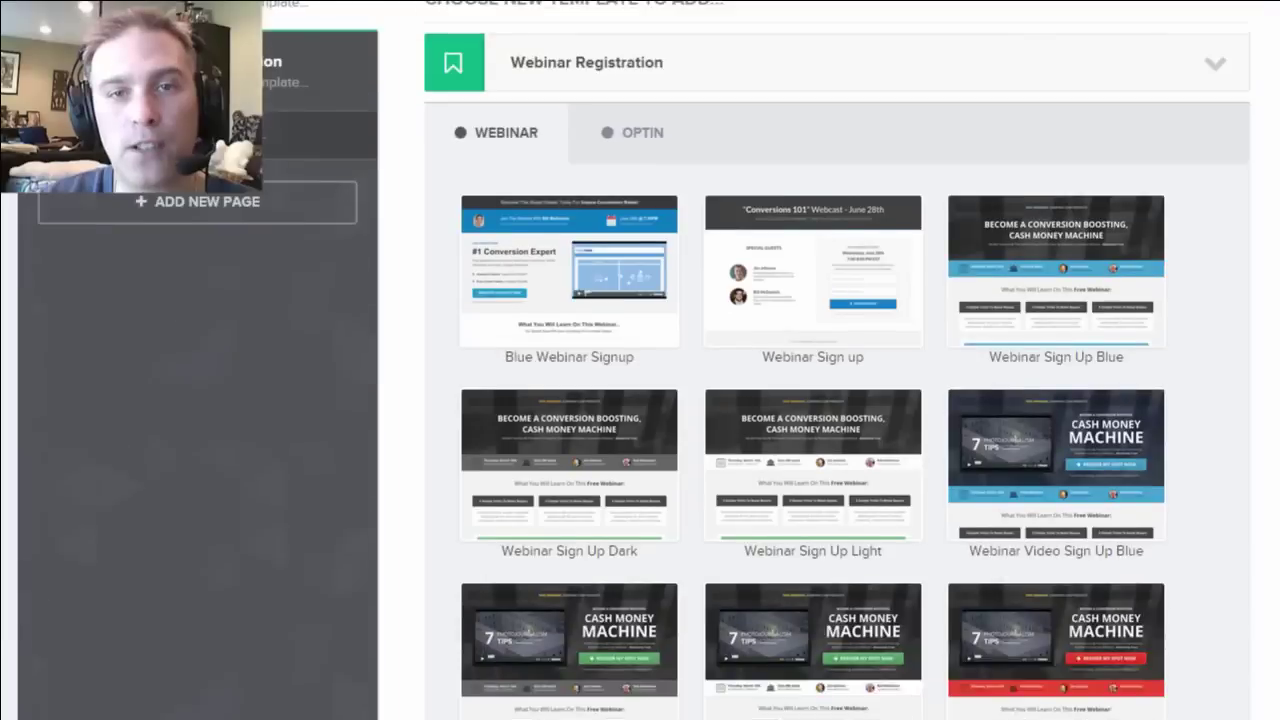
Preview the Blue Webinar Signup template and examine its page layout from the header to the registration section
{"action": "mouse_move", "coordinate": [551, 363]}
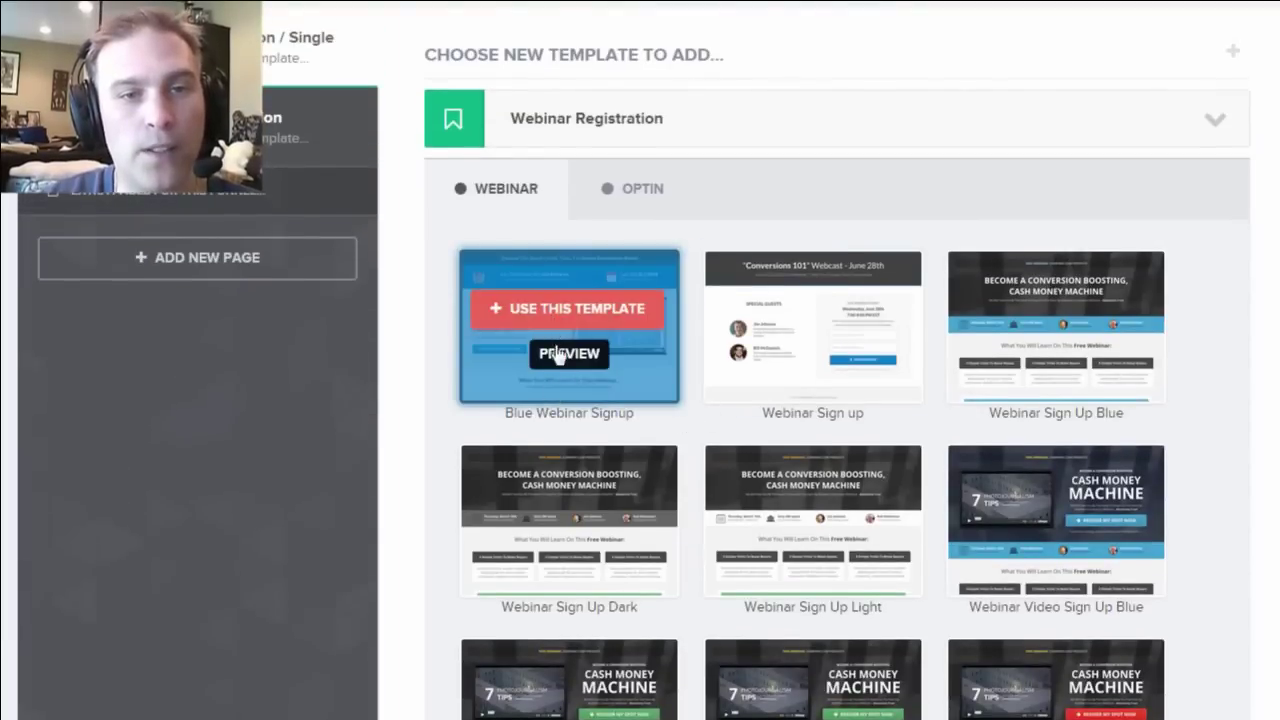
{"action": "left_click", "coordinate": [560, 356]}
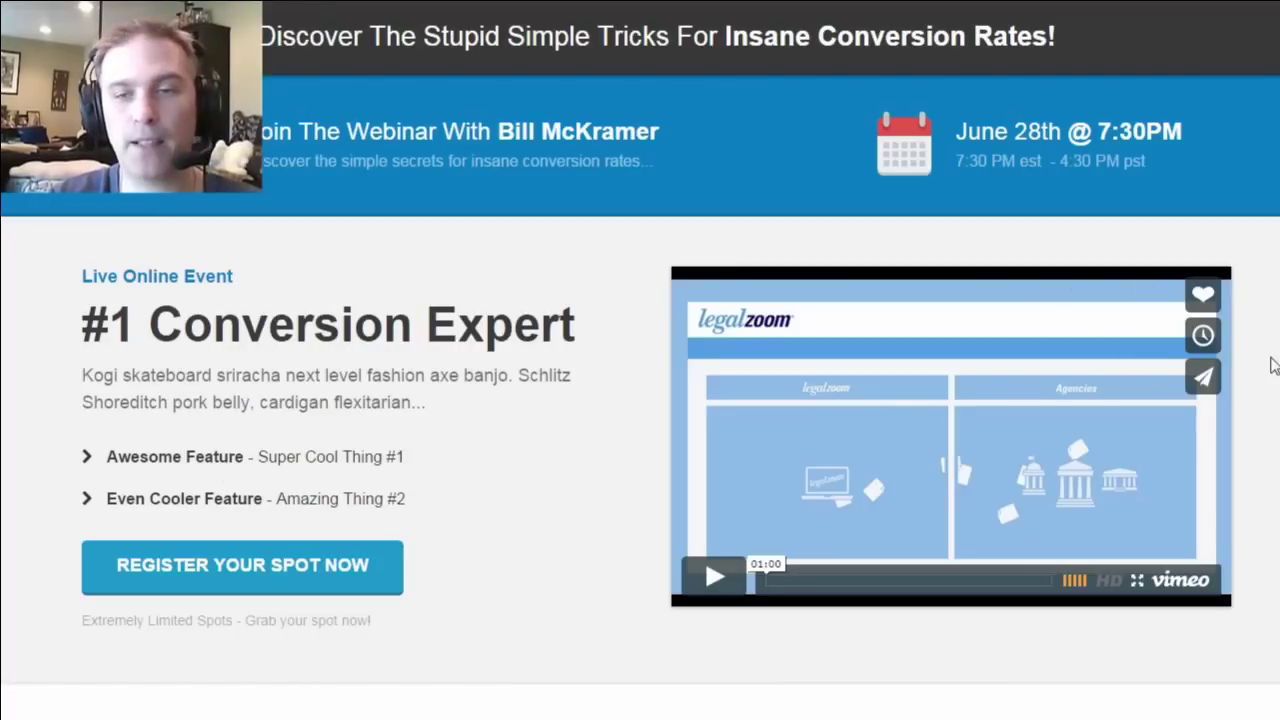
{"action": "scroll", "coordinate": [640, 400], "scroll_direction": "down", "scroll_amount": 5}
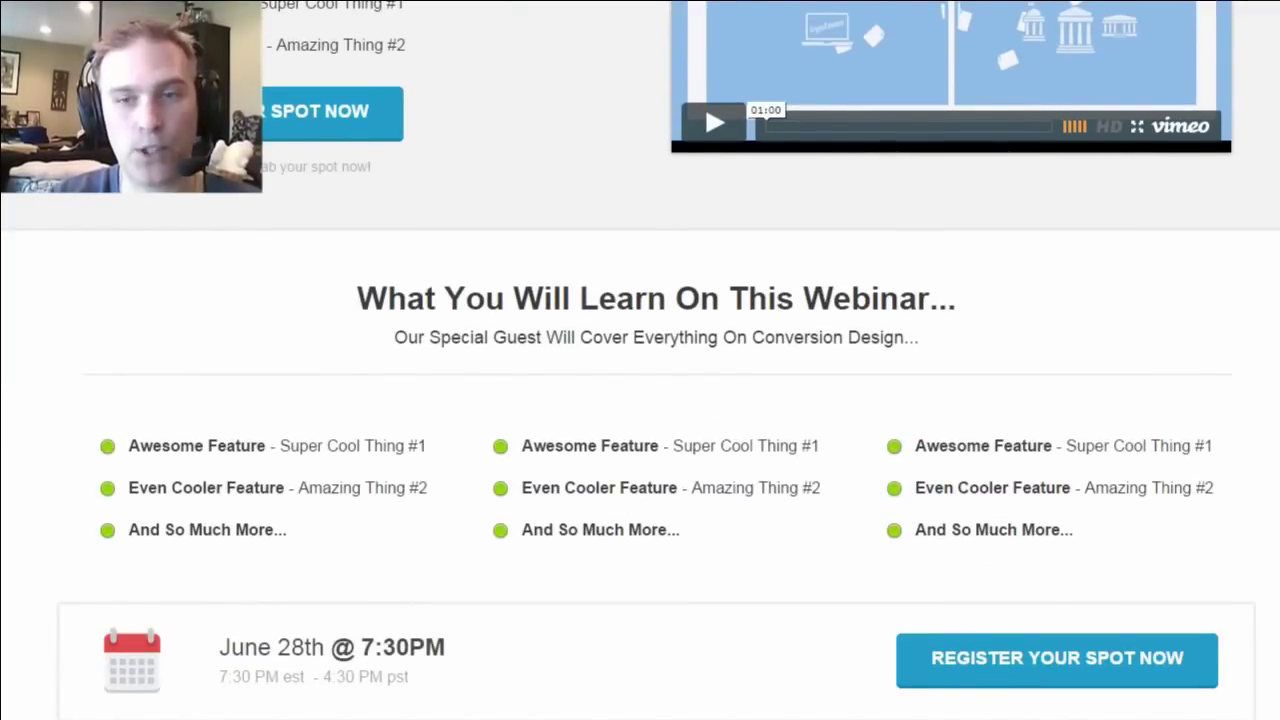
{"action": "scroll", "coordinate": [271, 700], "scroll_direction": "up", "scroll_amount": 5}
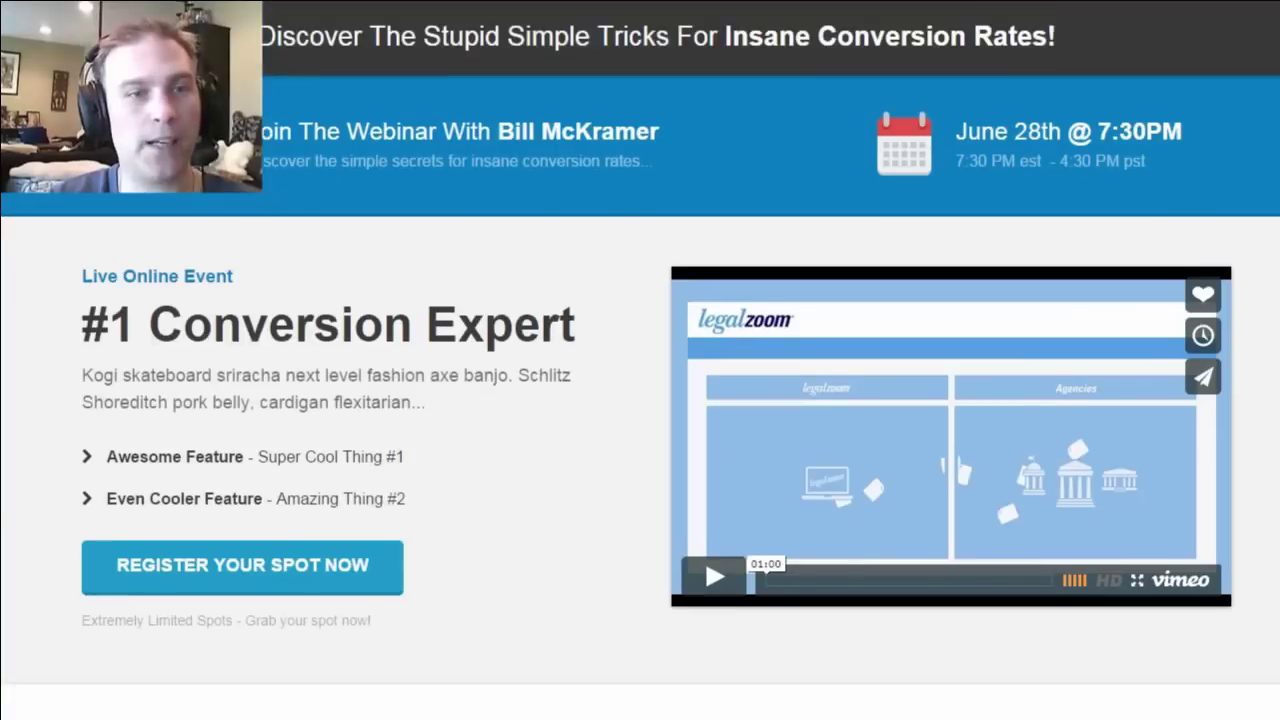
Check the registration popup in the Blue Webinar Signup preview, then close the popup and the preview
{"action": "left_click", "coordinate": [270, 585]}
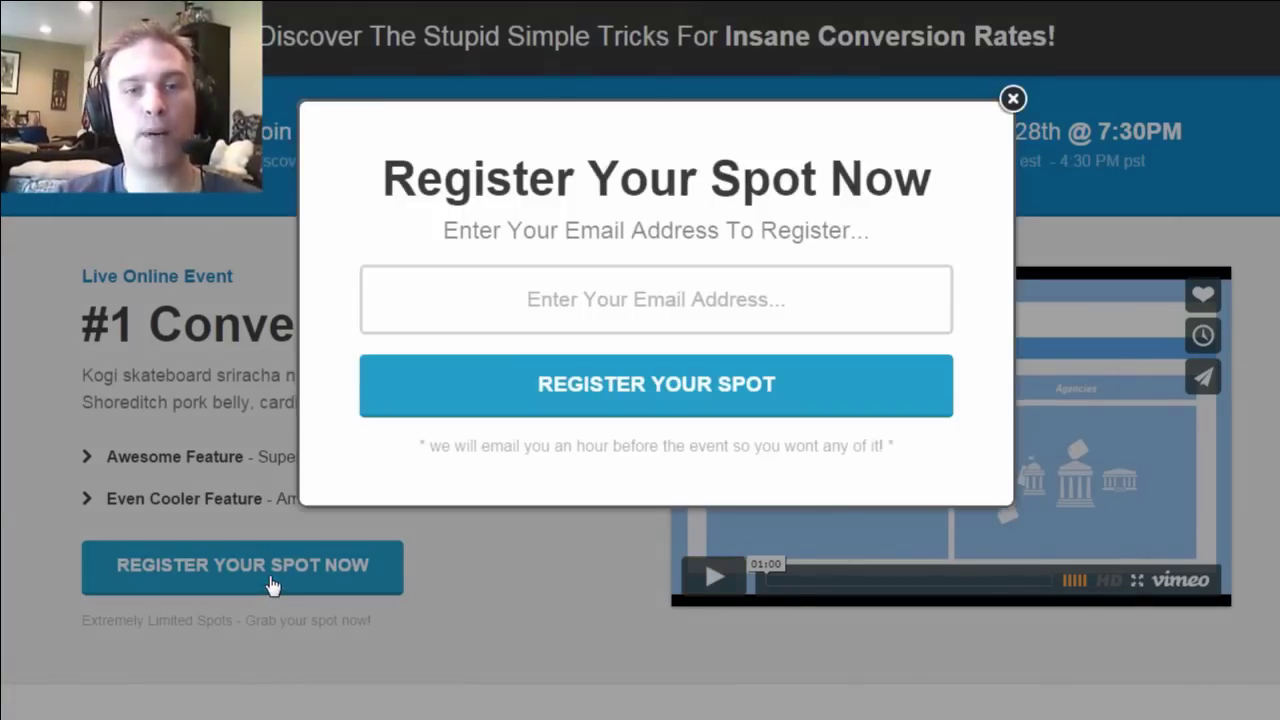
{"action": "left_click", "coordinate": [1012, 98]}
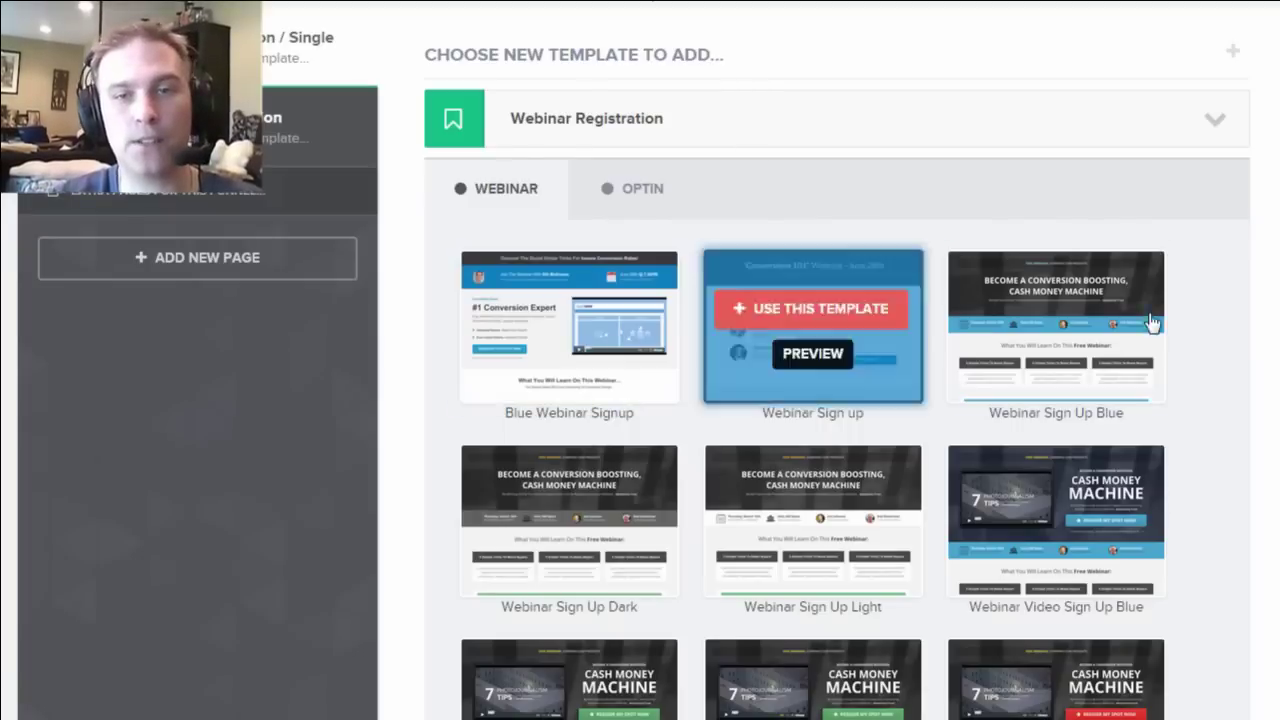
Preview the Webinar Video Sign Up Light template and examine its page sections and registration popup
{"action": "scroll", "coordinate": [960, 430], "scroll_direction": "down", "scroll_amount": 3}
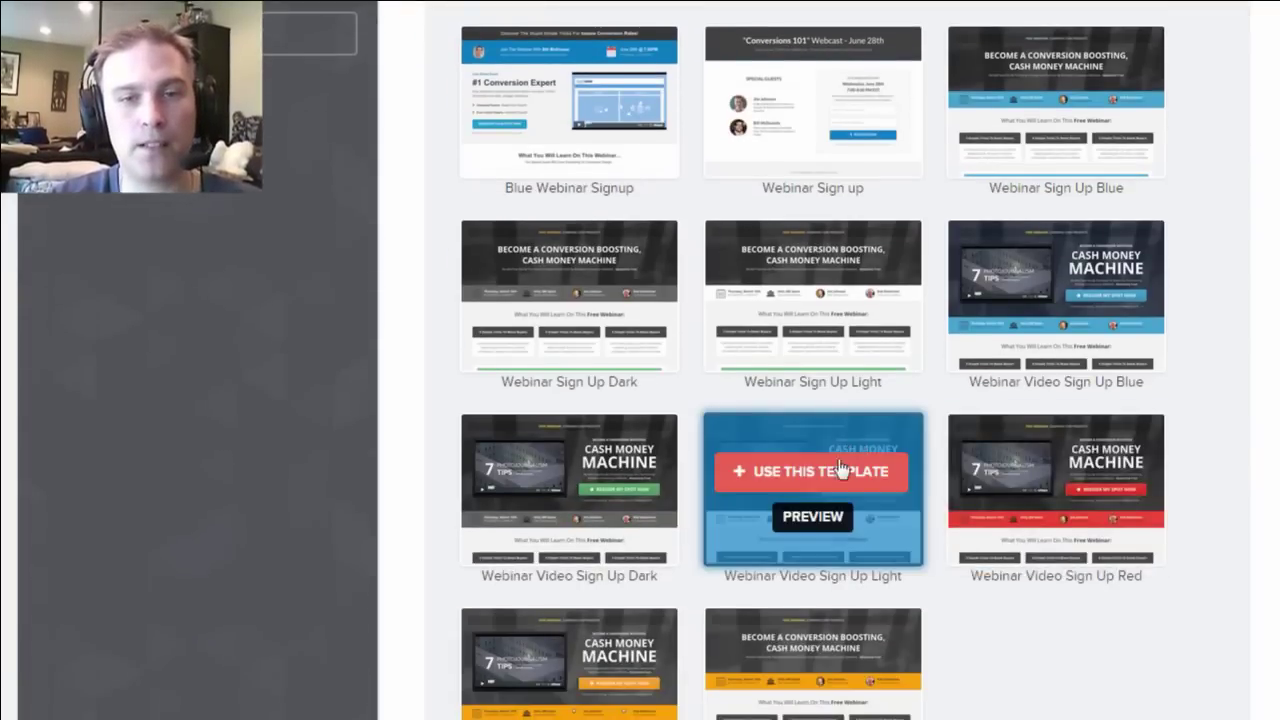
{"action": "left_click", "coordinate": [814, 516]}
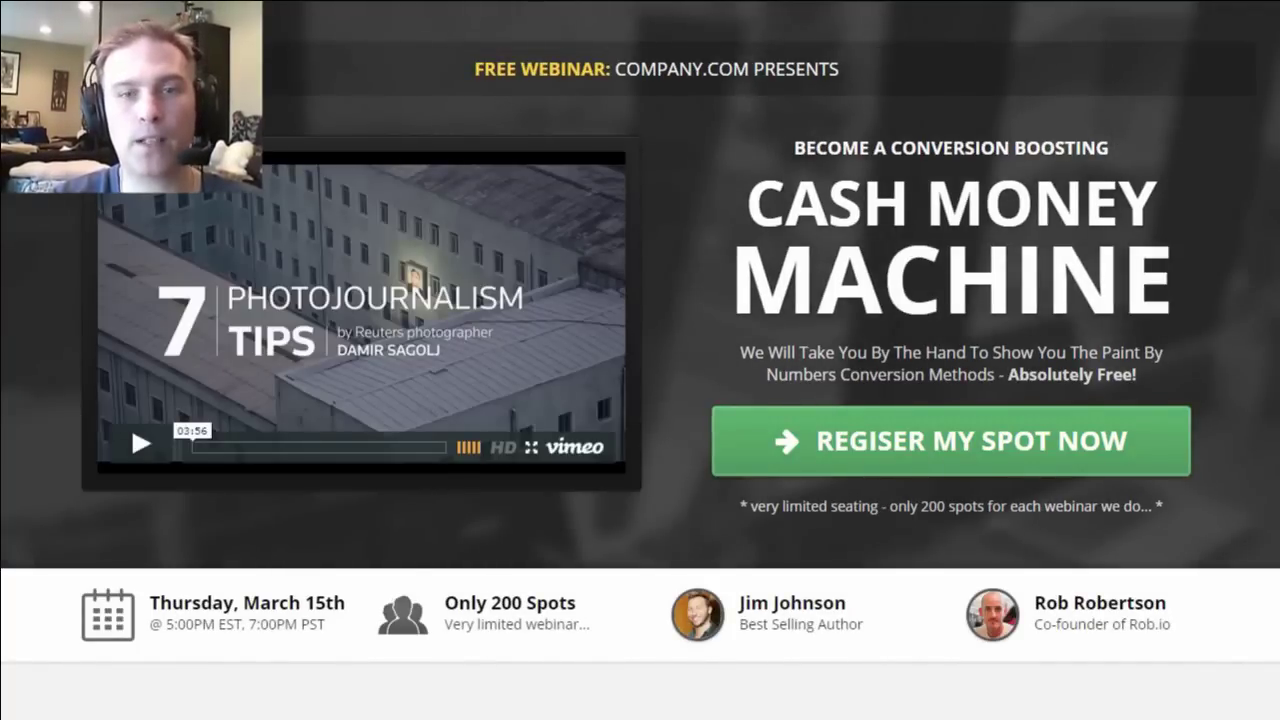
{"action": "scroll", "coordinate": [131, 425], "scroll_direction": "down", "scroll_amount": 4}
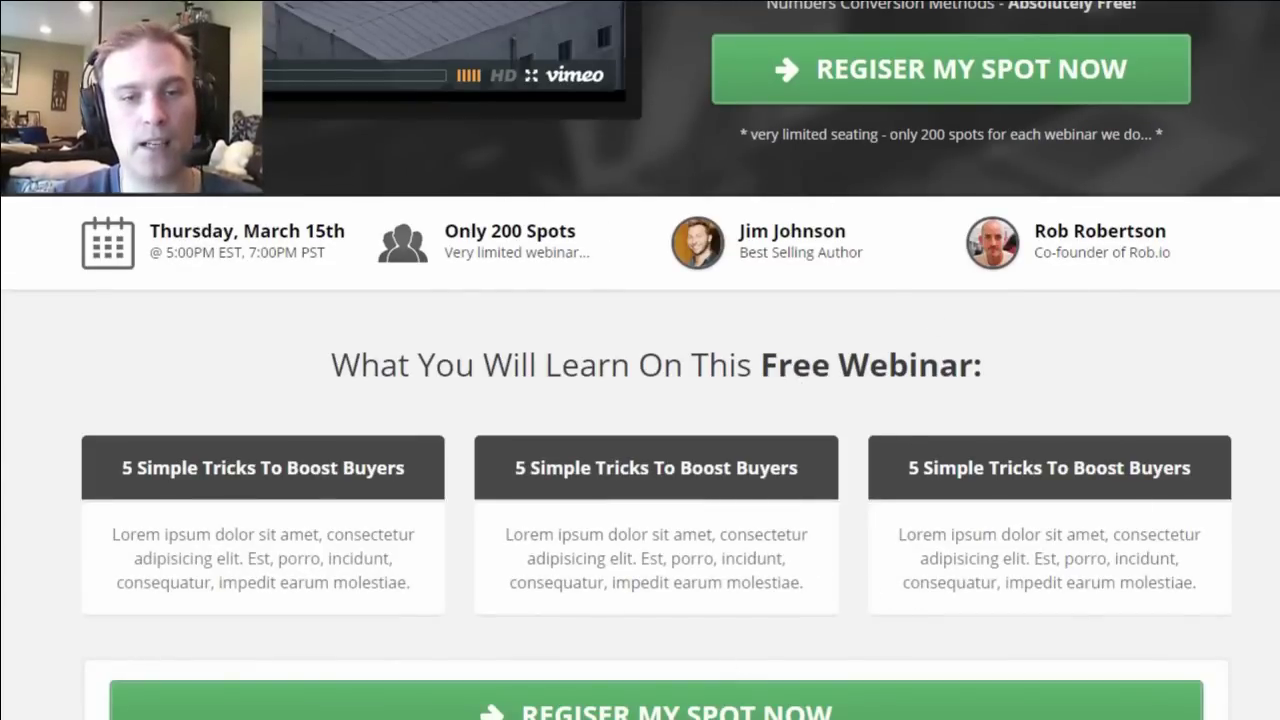
{"action": "scroll", "coordinate": [640, 360], "scroll_direction": "up", "scroll_amount": 4}
{"action": "left_click", "coordinate": [1070, 452]}
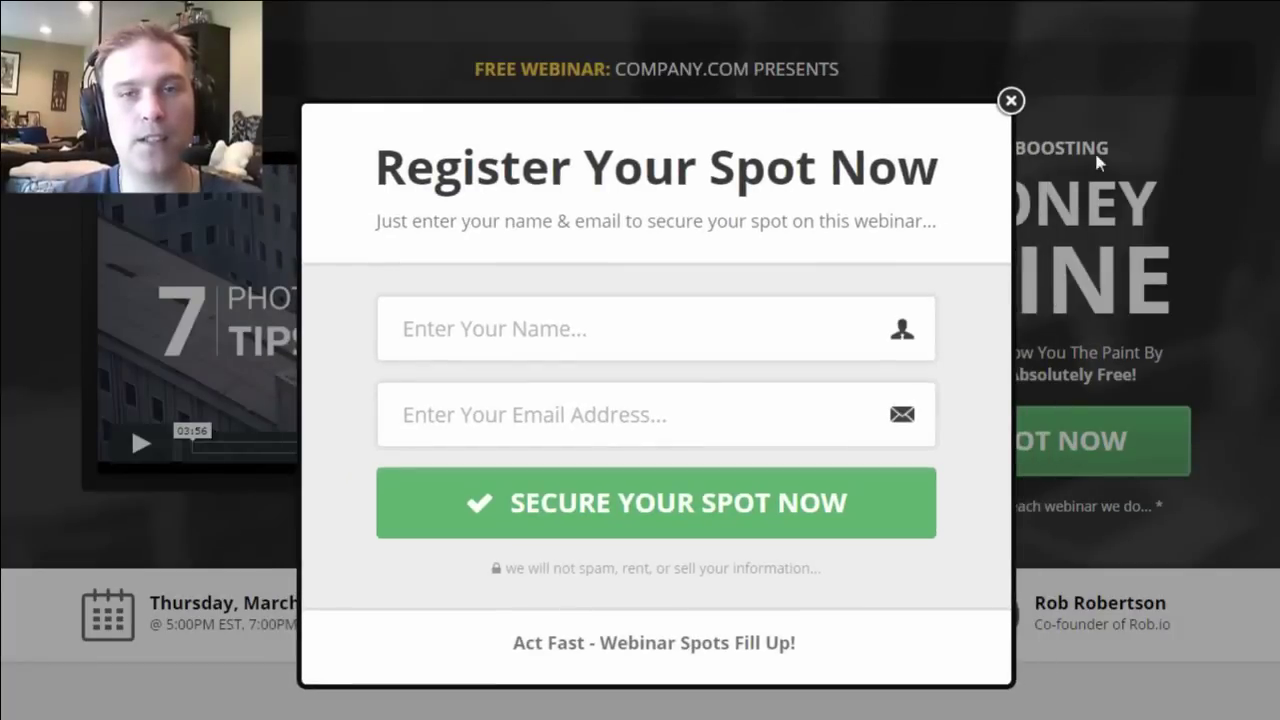
{"action": "left_click", "coordinate": [1011, 101]}
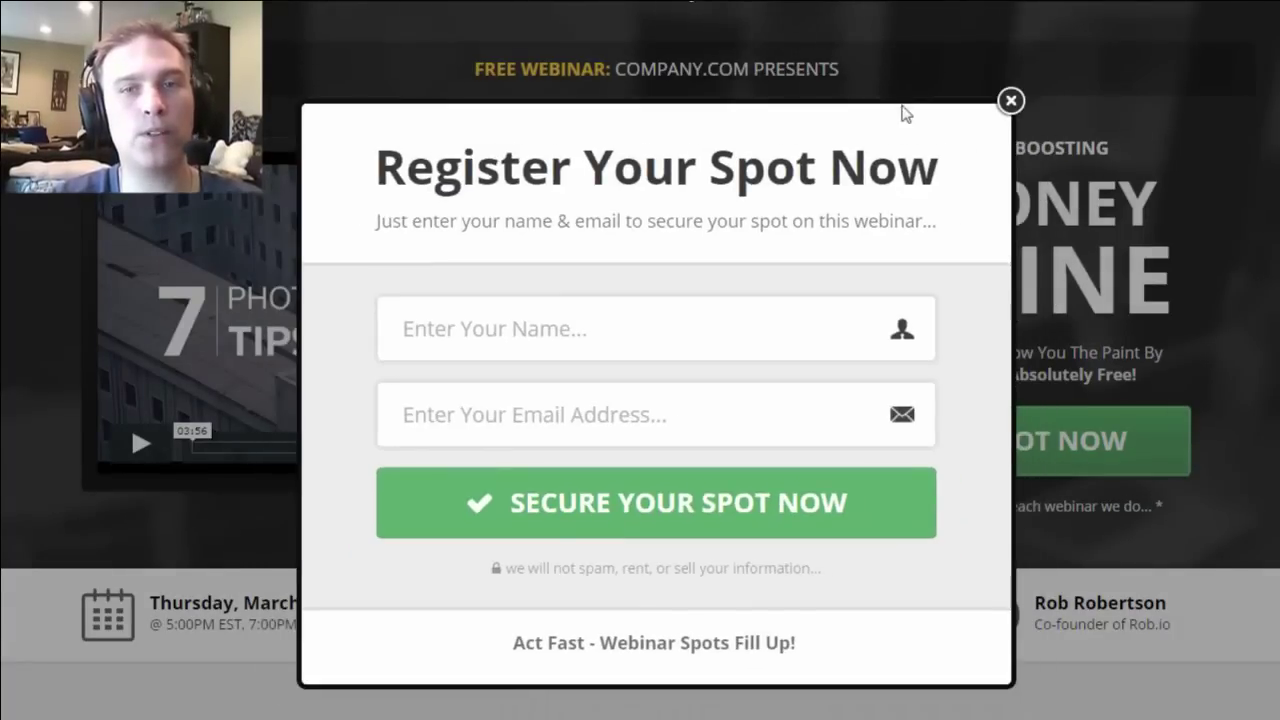
{"action": "left_click", "coordinate": [1008, 104]}
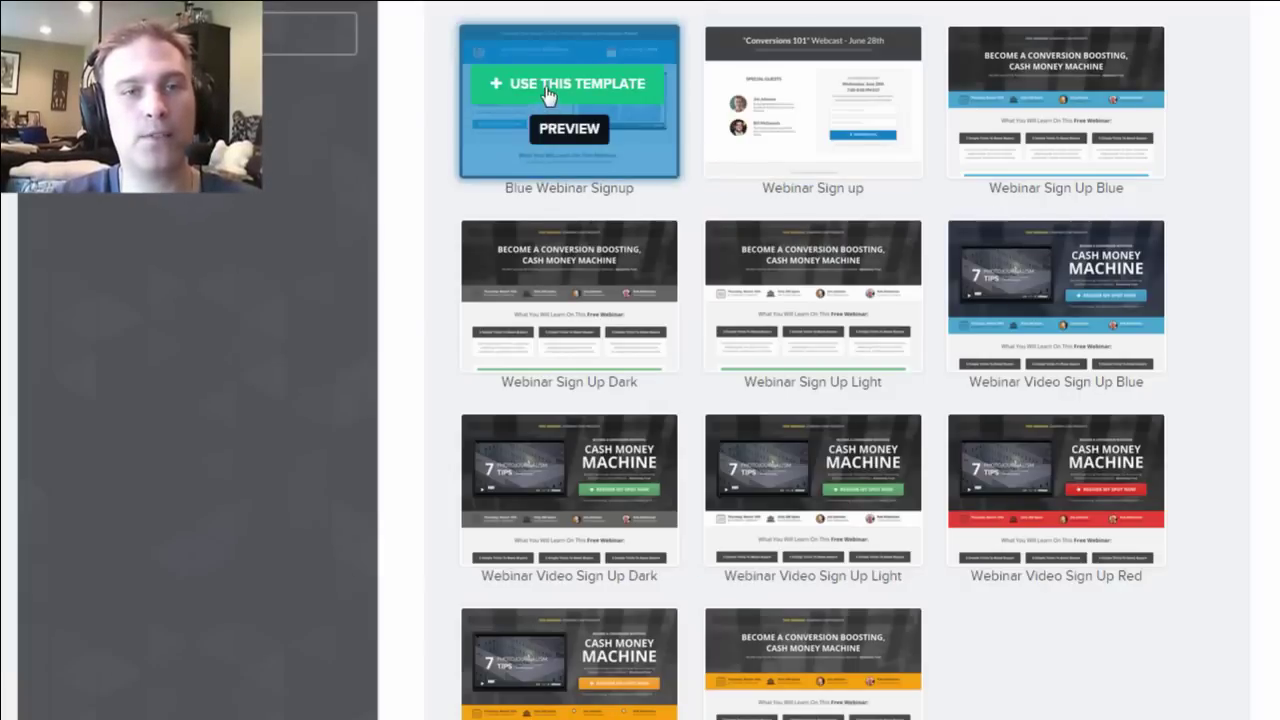
Apply the Blue Webinar Signup template to the Webinar Registration / Single page and review the page's overall stats
{"action": "left_click", "coordinate": [545, 86]}
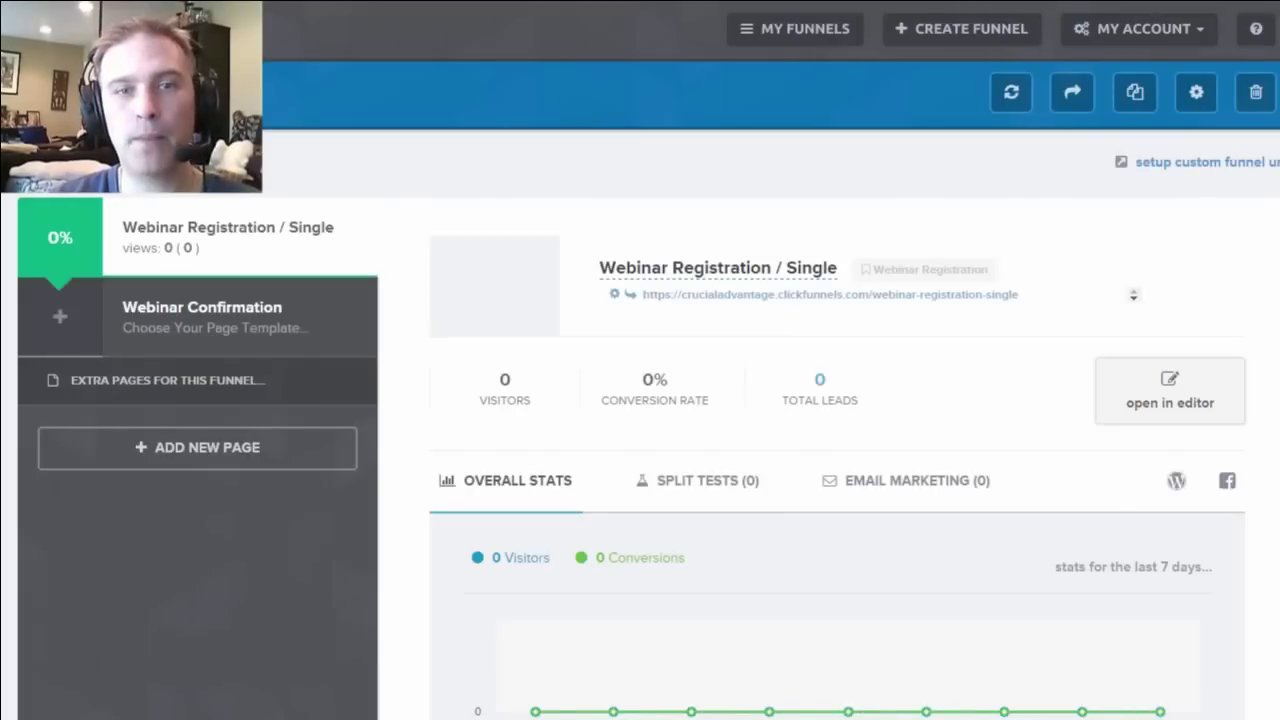
{"action": "scroll", "coordinate": [640, 360], "scroll_direction": "down", "scroll_amount": 3}
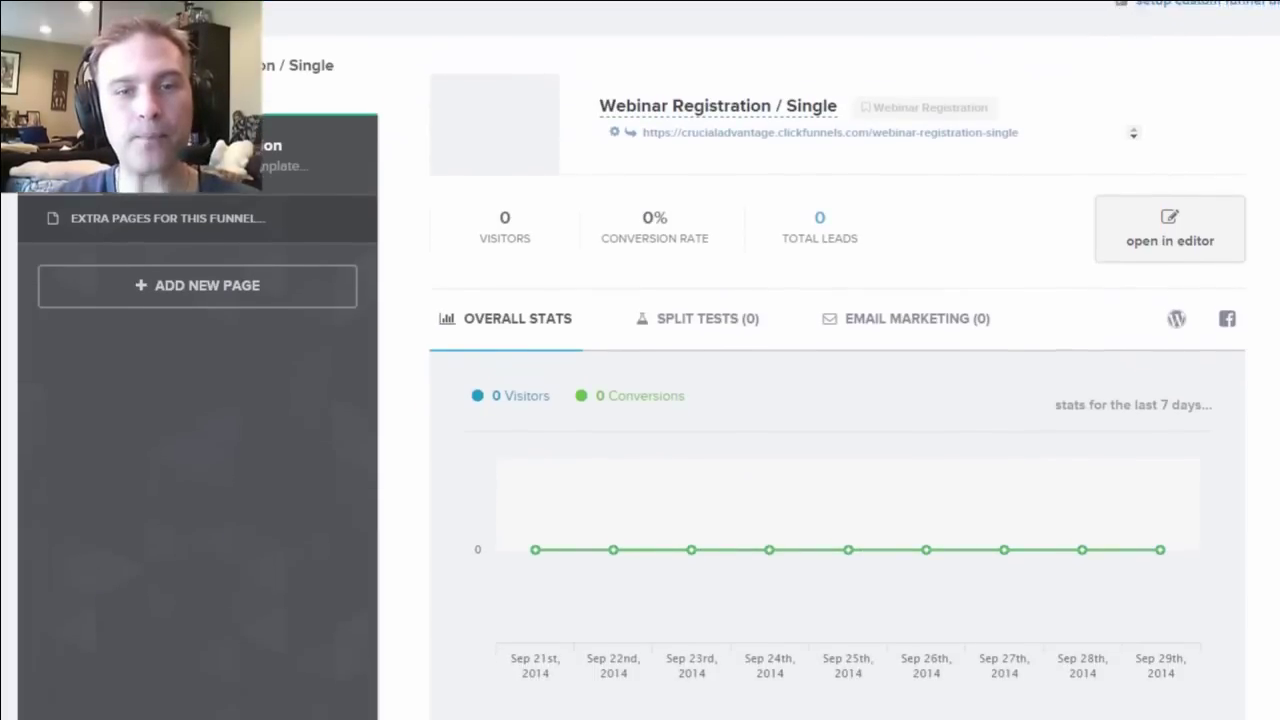
{"action": "scroll", "coordinate": [640, 360], "scroll_direction": "up", "scroll_amount": 3}
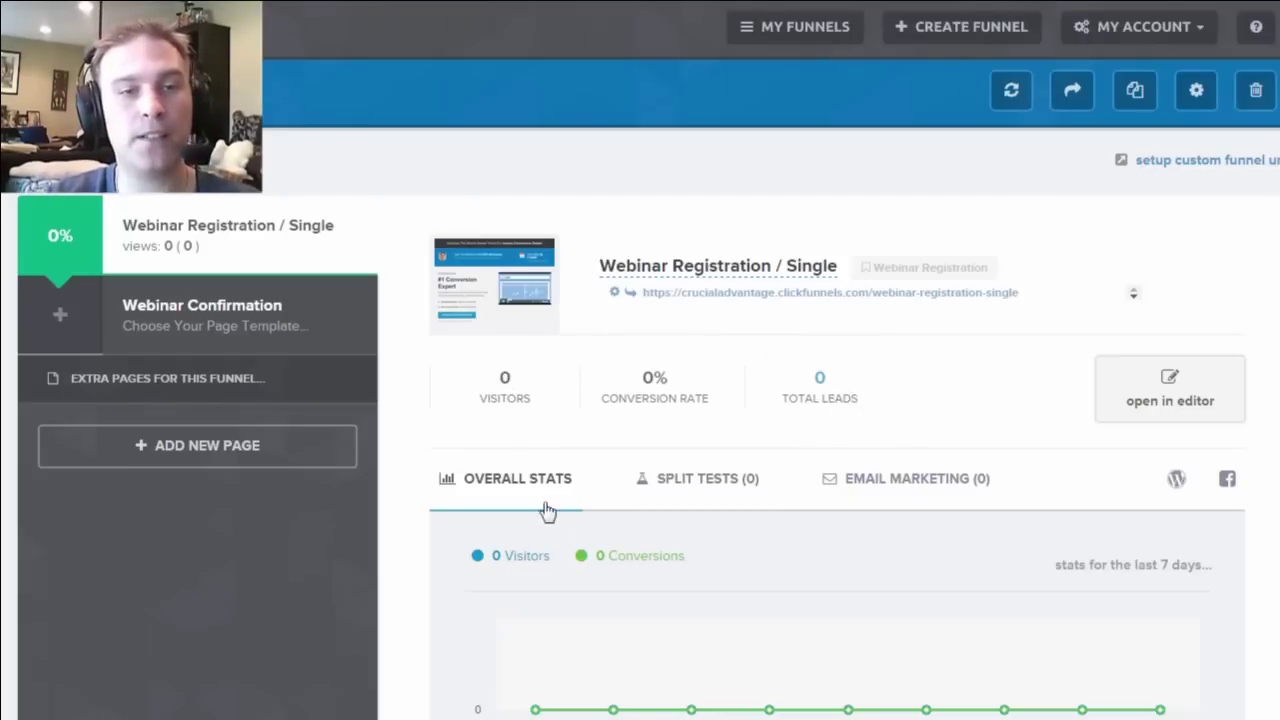
{"action": "scroll", "coordinate": [919, 350], "scroll_direction": "down", "scroll_amount": 2}
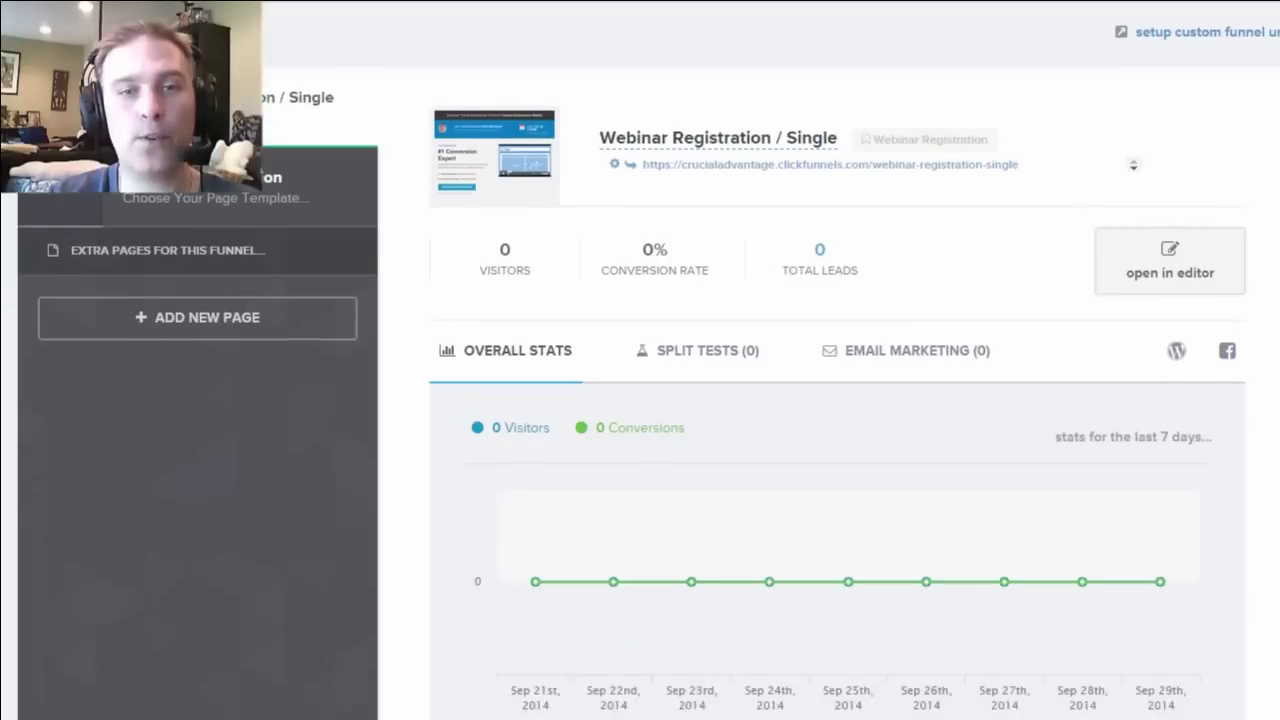
Create a split test from the existing Webinar Registration / Single page and open the page's split tests
{"action": "left_click", "coordinate": [719, 314]}
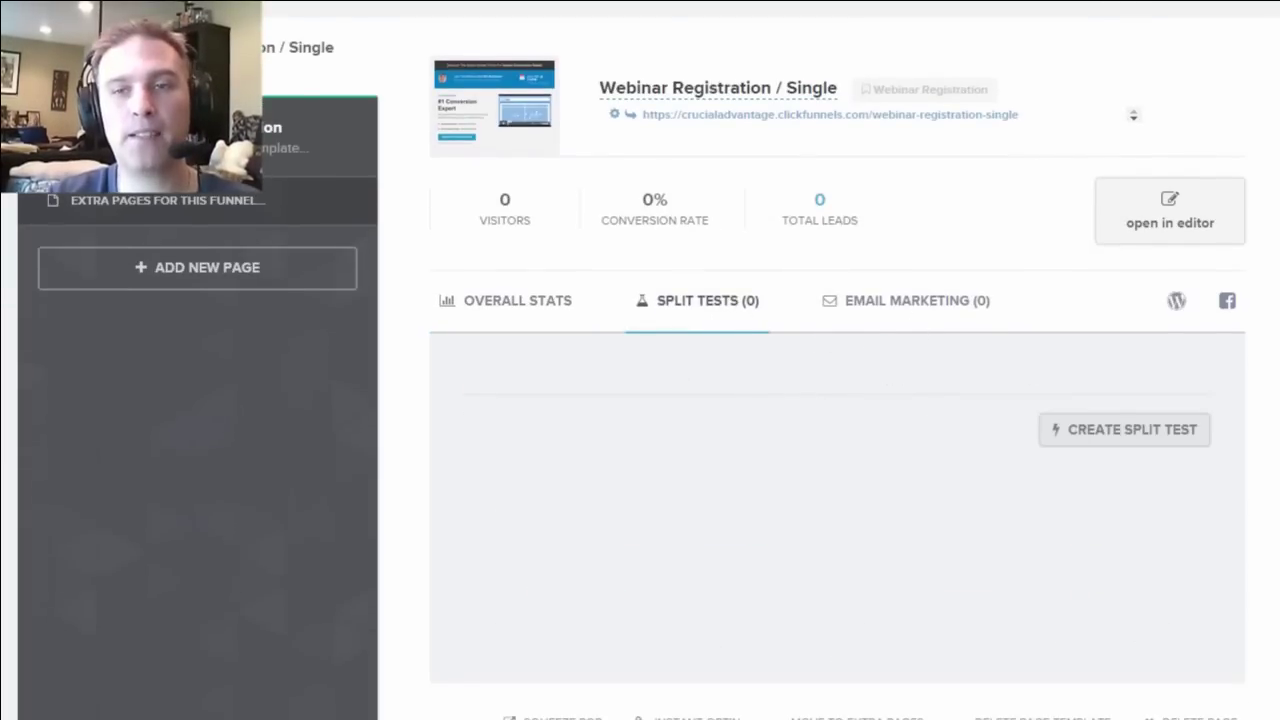
{"action": "scroll", "coordinate": [640, 360], "scroll_direction": "up", "scroll_amount": 2}
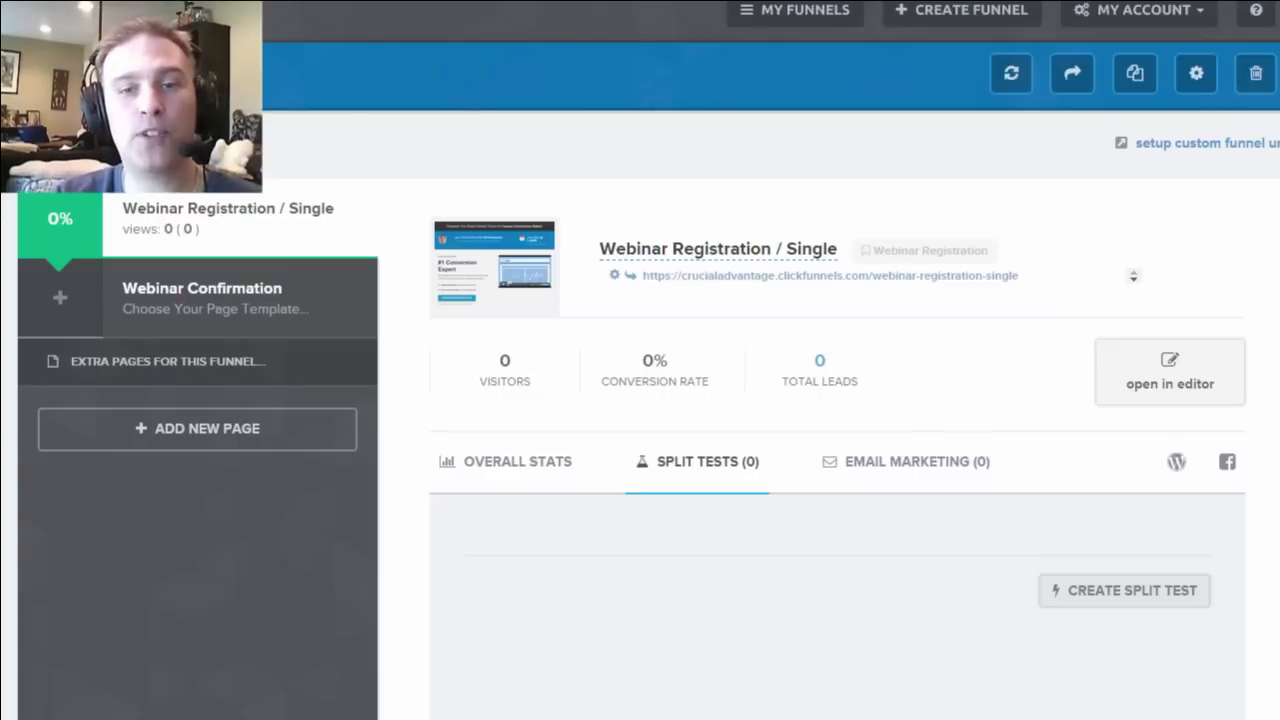
{"action": "scroll", "coordinate": [985, 345], "scroll_direction": "down", "scroll_amount": 2}
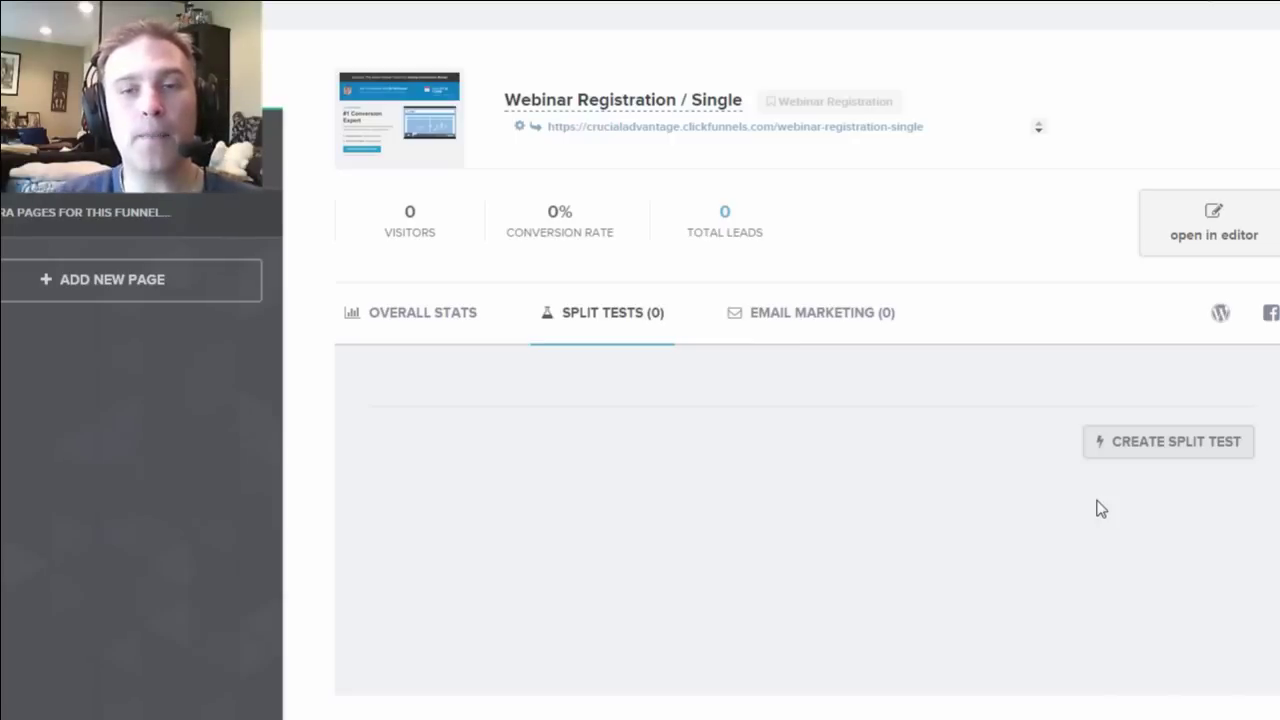
{"action": "left_click", "coordinate": [1165, 455]}
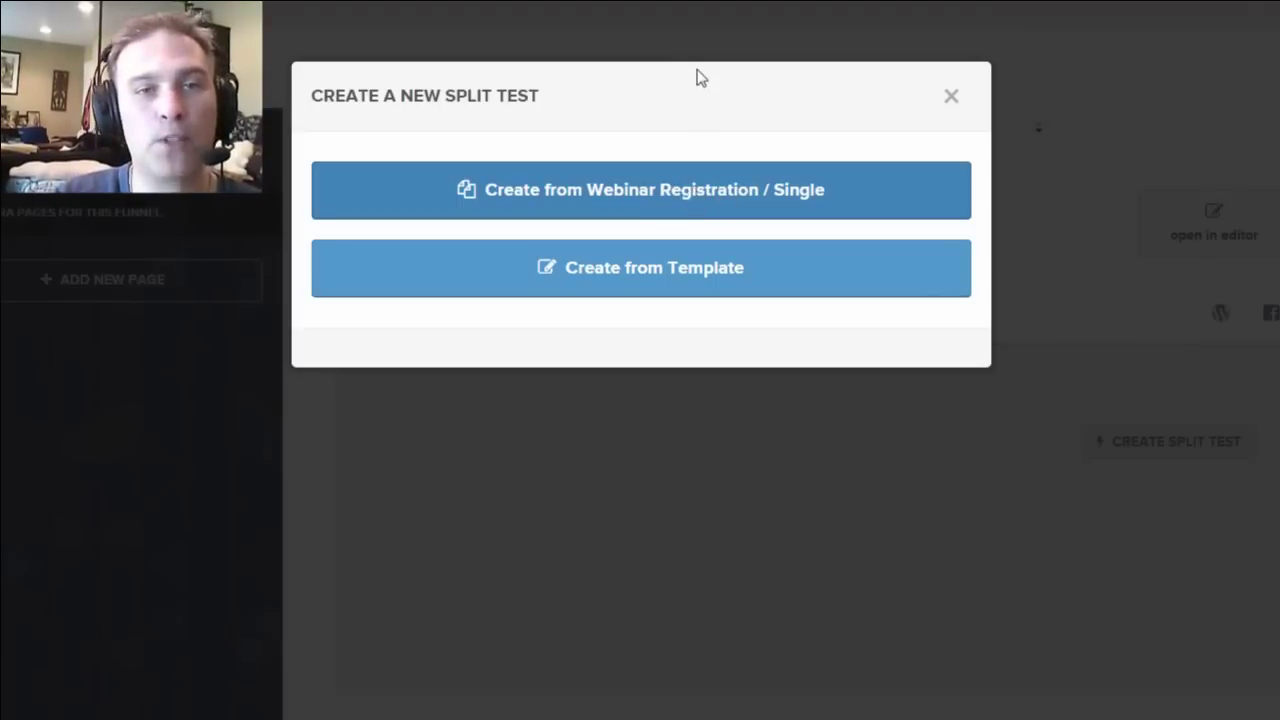
{"action": "left_click_drag", "start_coordinate": [700, 77], "coordinate": [700, 189]}
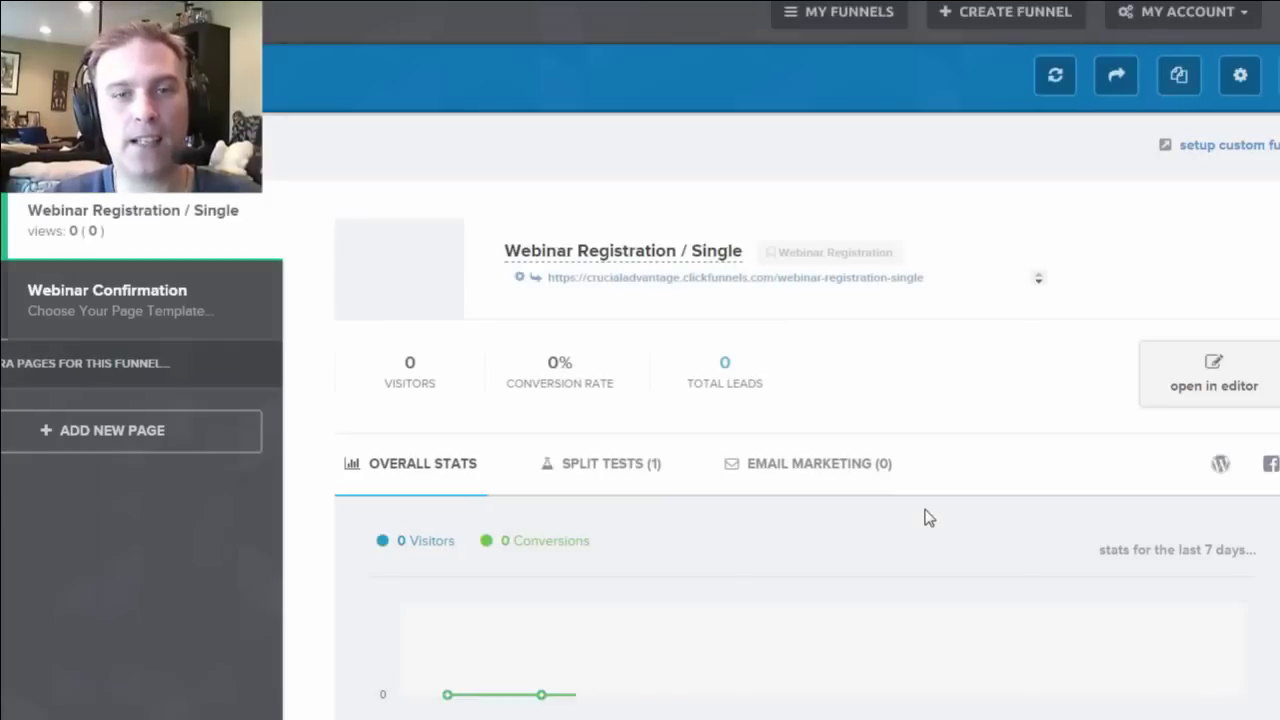
{"action": "scroll", "coordinate": [600, 300], "scroll_direction": "down", "scroll_amount": 2}
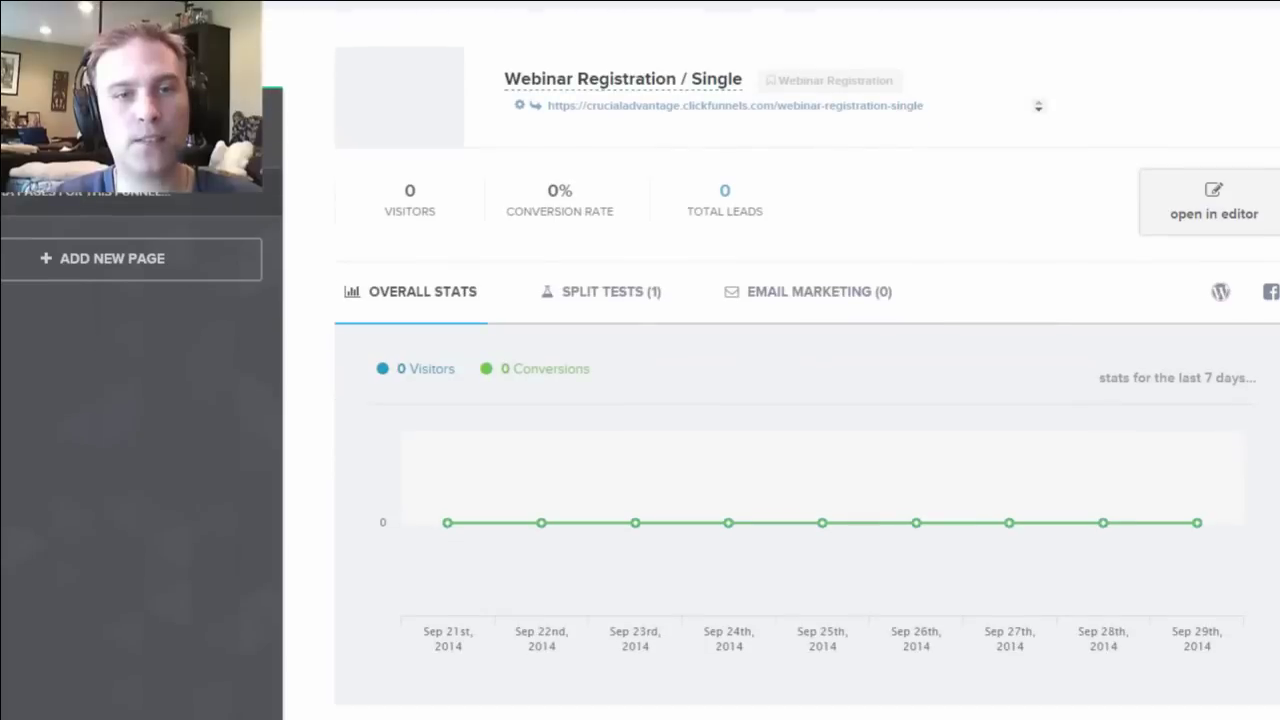
{"action": "left_click", "coordinate": [596, 295]}
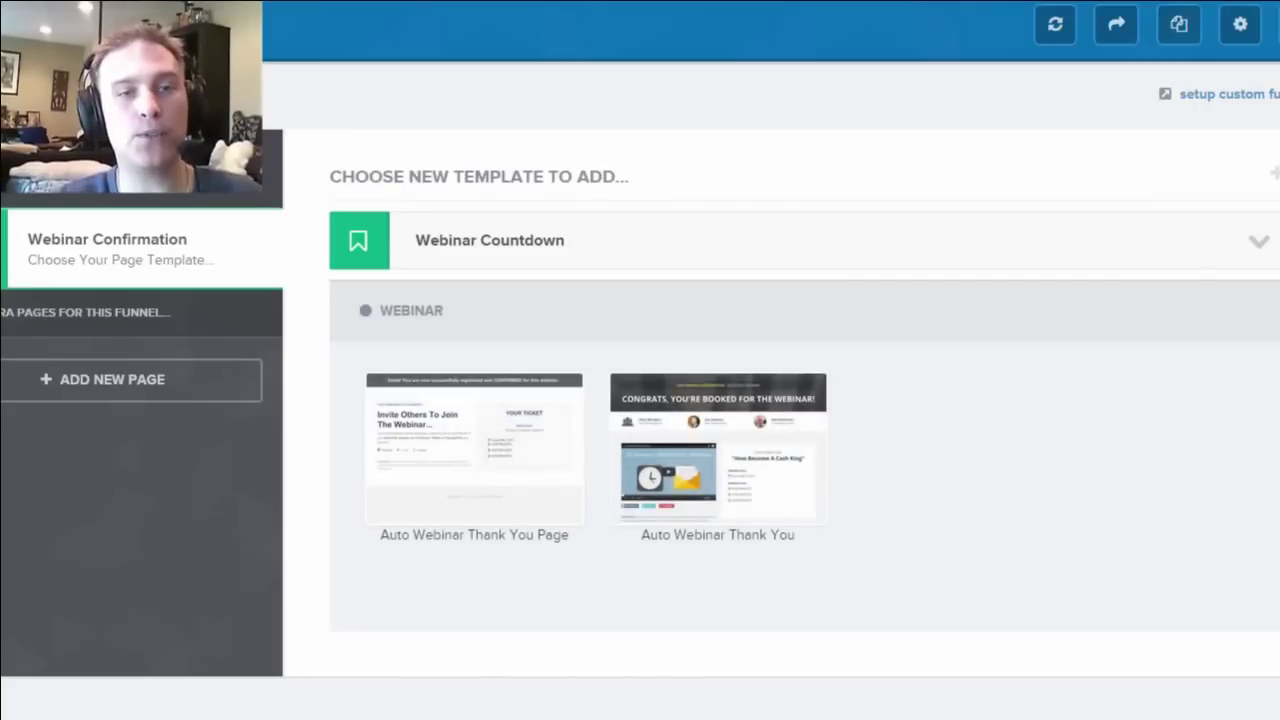
Check the template categories for the Webinar Confirmation page and preview the Auto Webinar Thank You template
{"action": "left_click", "coordinate": [613, 250]}
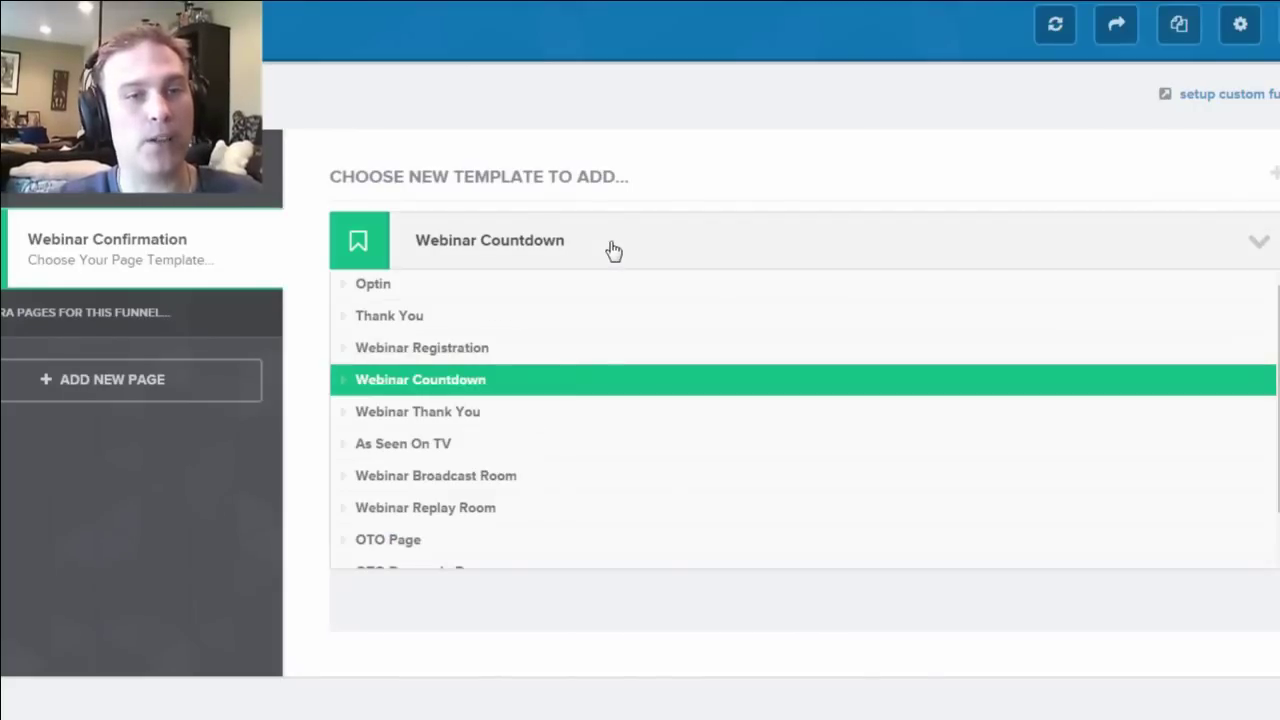
{"action": "left_click", "coordinate": [613, 250]}
{"action": "mouse_move", "coordinate": [684, 452]}
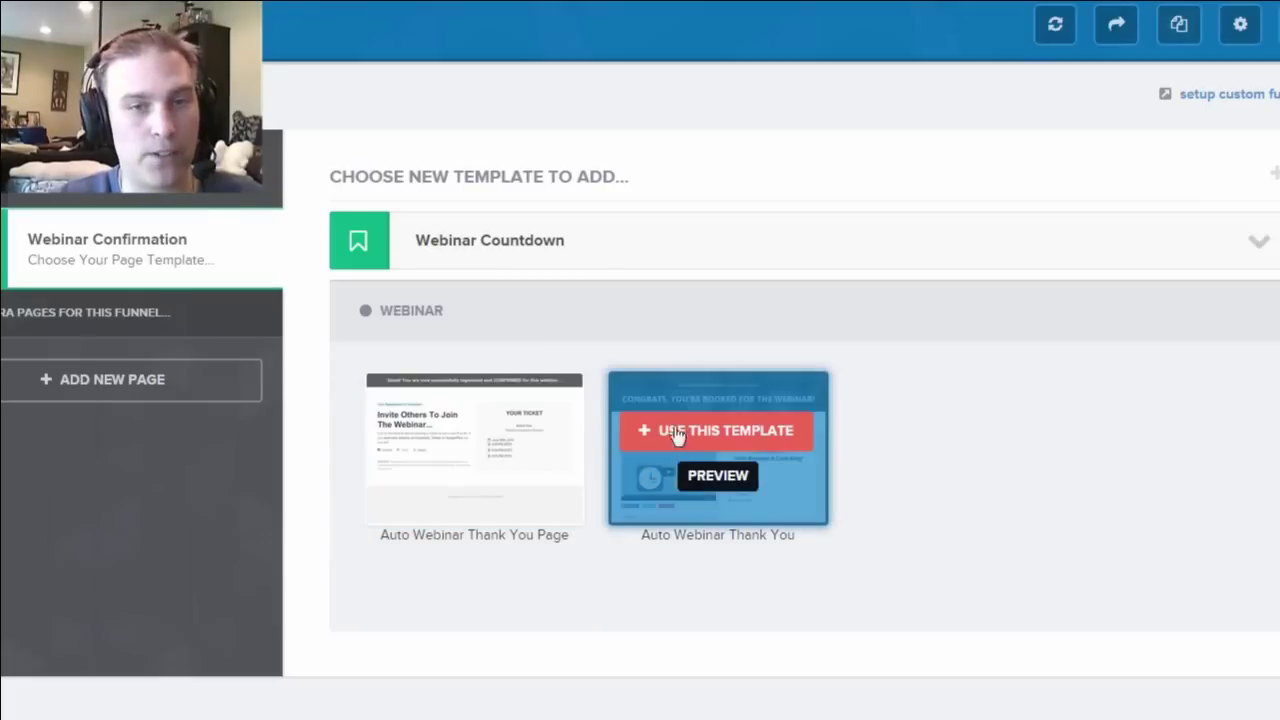
{"action": "left_click", "coordinate": [710, 486]}
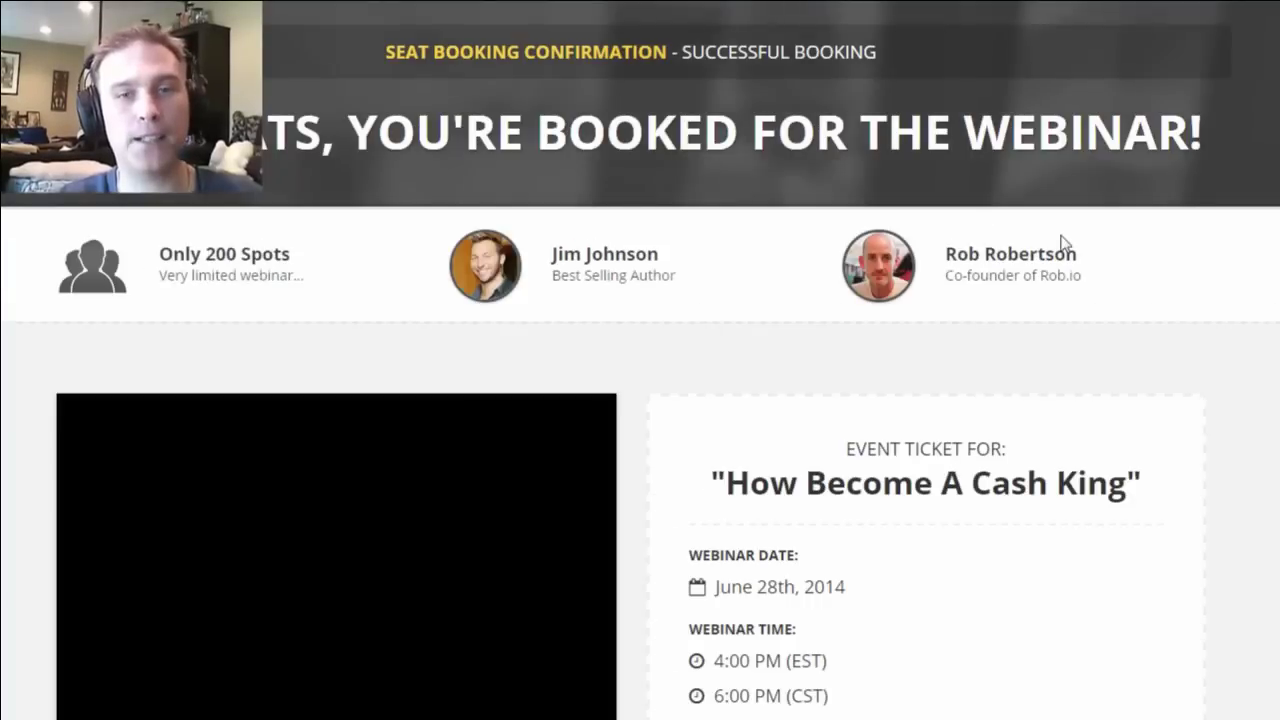
{"action": "scroll", "coordinate": [1063, 243], "scroll_direction": "down", "scroll_amount": 3}
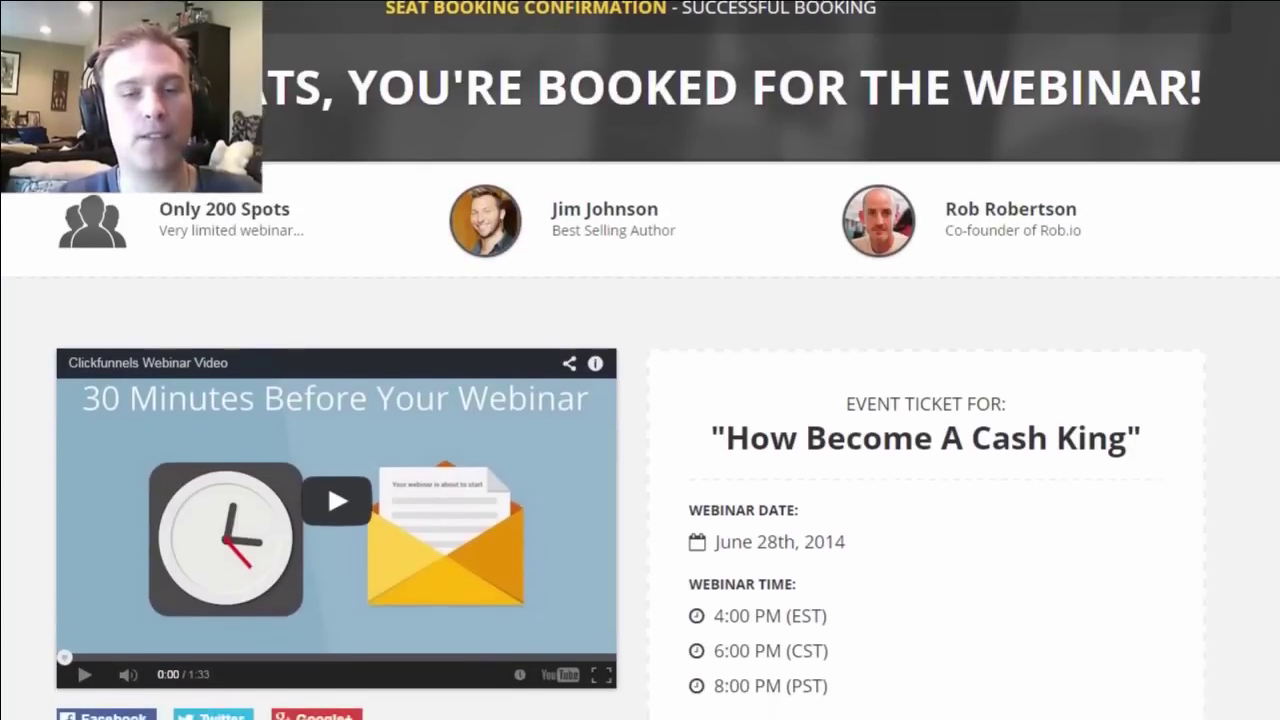
{"action": "scroll", "coordinate": [820, 210], "scroll_direction": "up", "scroll_amount": 3}
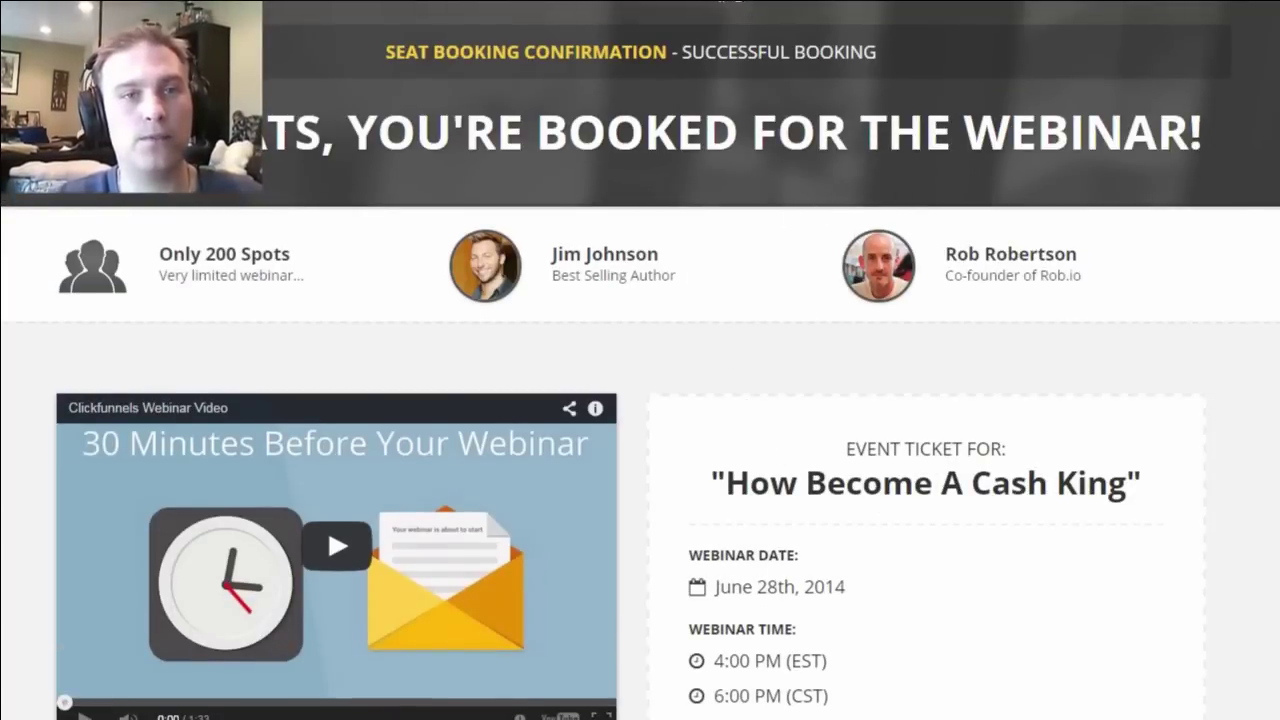
{"action": "left_click", "coordinate": [730, 2]}
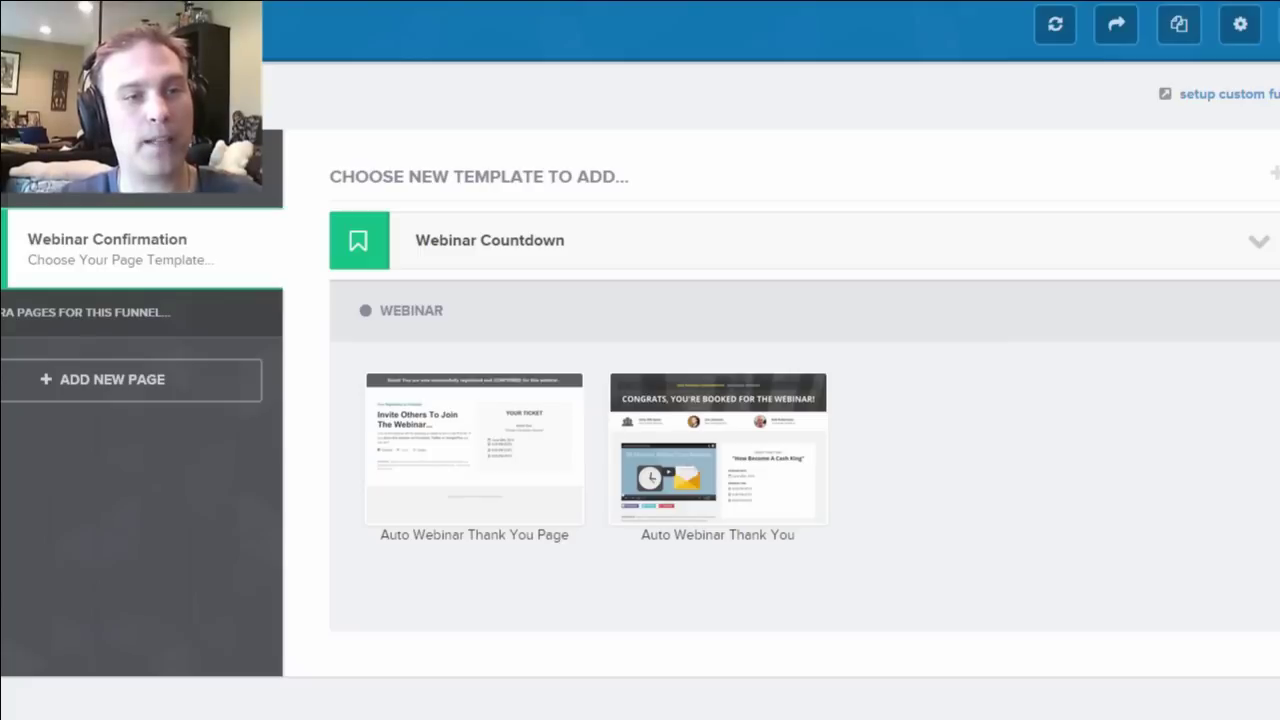
Add a new extra page named ssss to the funnel
{"action": "left_click", "coordinate": [126, 380]}
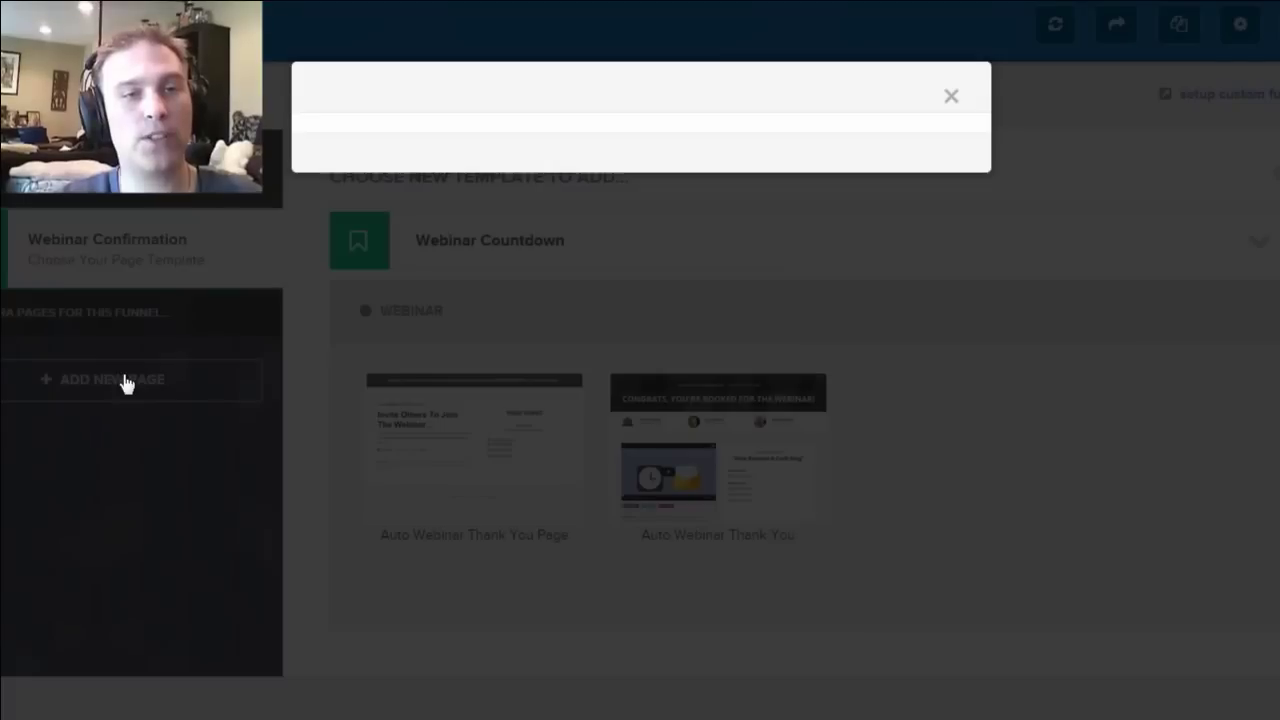
{"action": "type", "text": "ssss"}
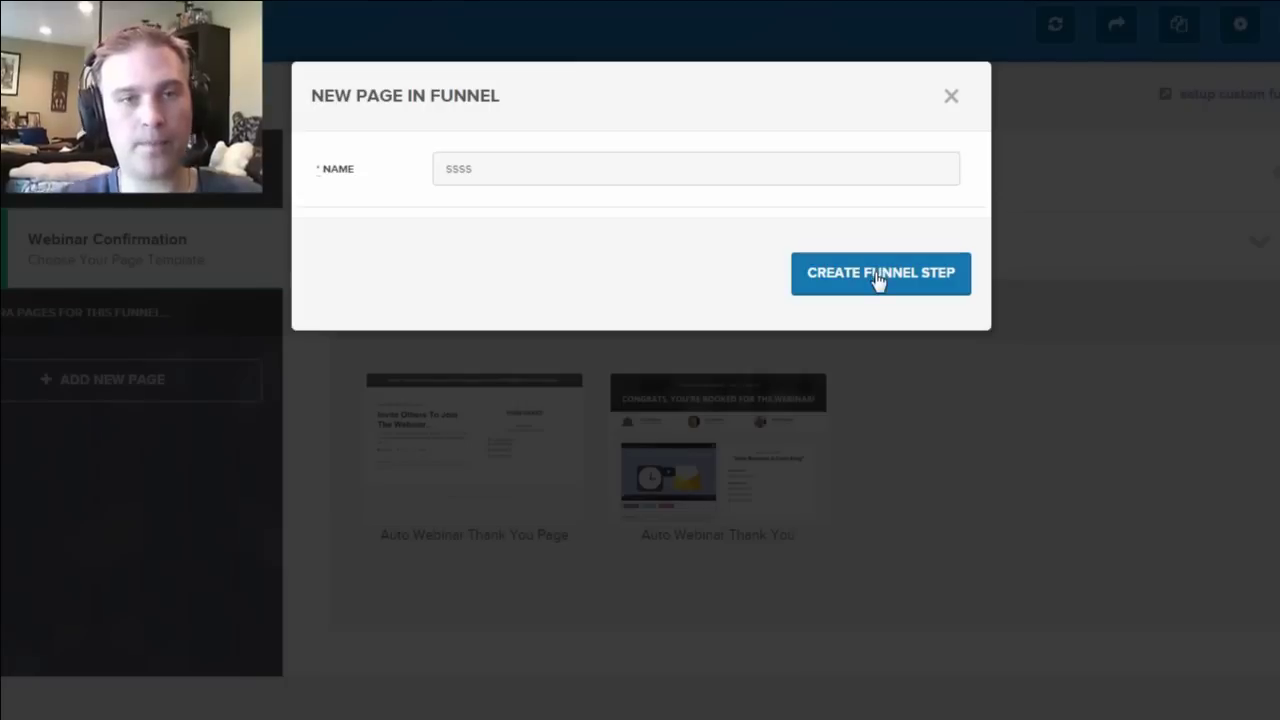
{"action": "left_click", "coordinate": [878, 278]}
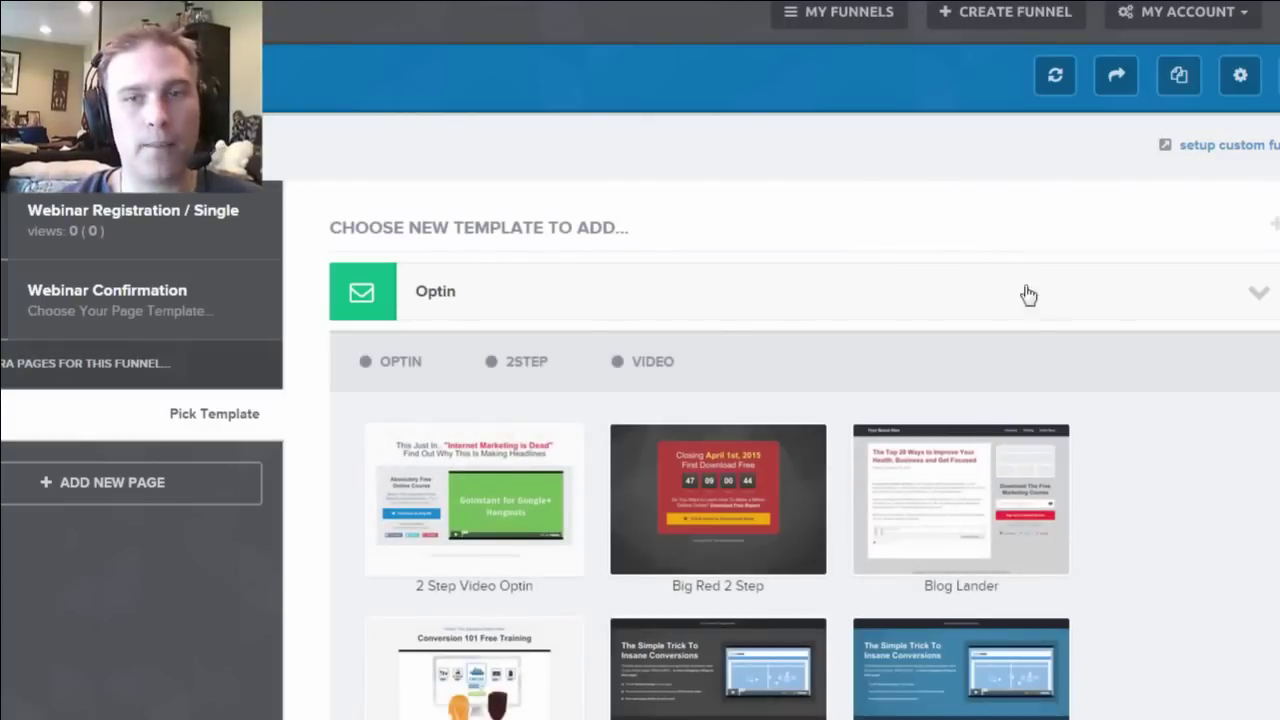
Switch the new page's template category to Webinar Broadcast Room and accept the category change
{"action": "double_click", "coordinate": [1056, 306]}
{"action": "left_click", "coordinate": [1073, 305]}
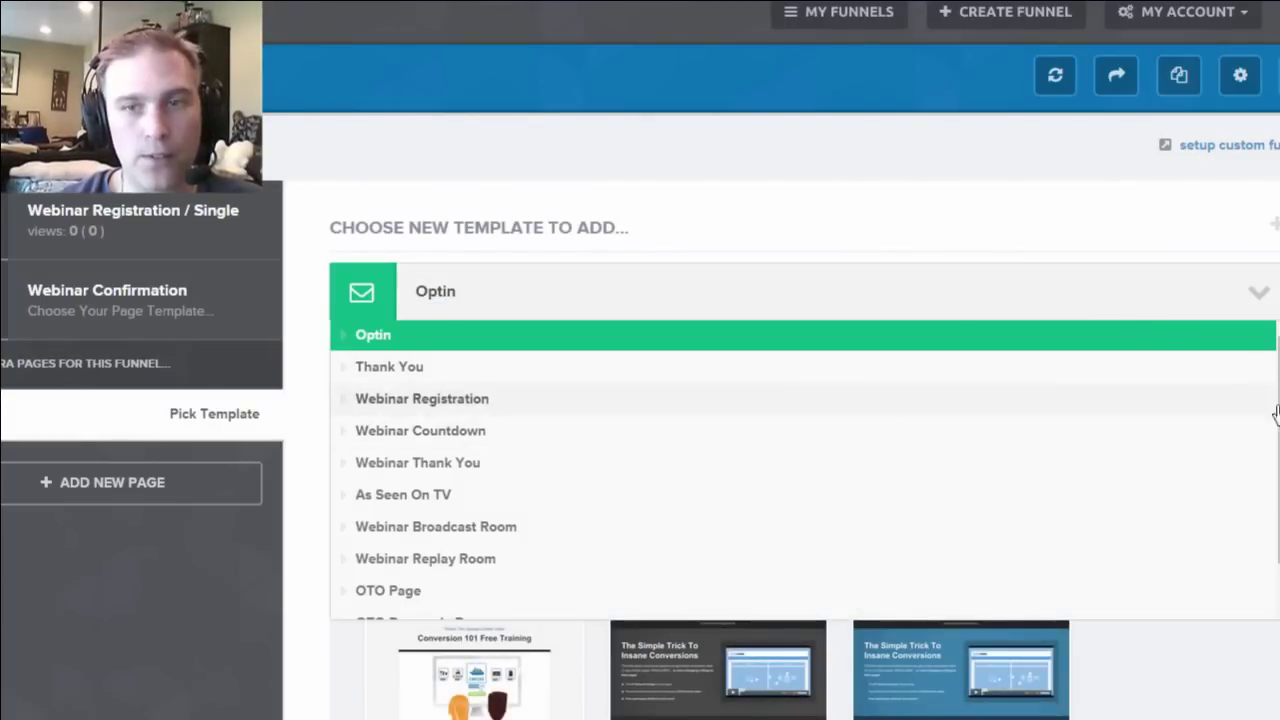
{"action": "left_click_drag", "start_coordinate": [1276, 420], "coordinate": [1276, 458]}
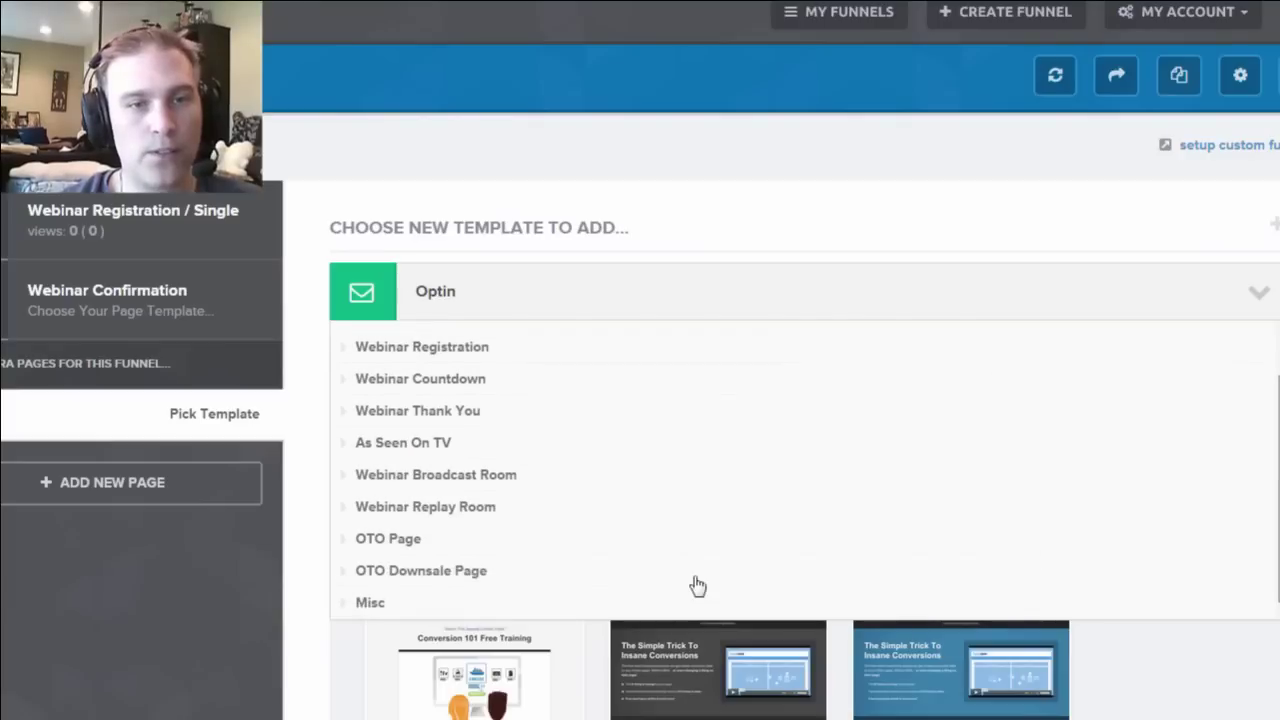
{"action": "left_click", "coordinate": [443, 478]}
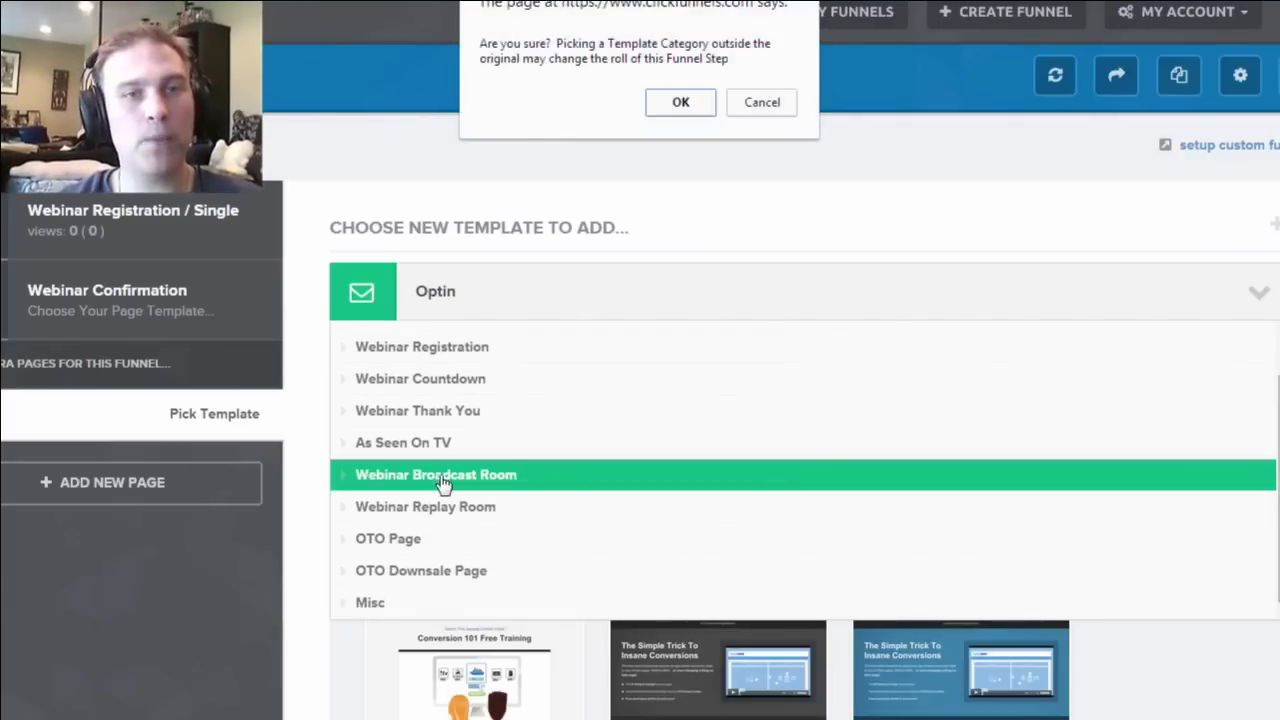
{"action": "left_click", "coordinate": [668, 104]}
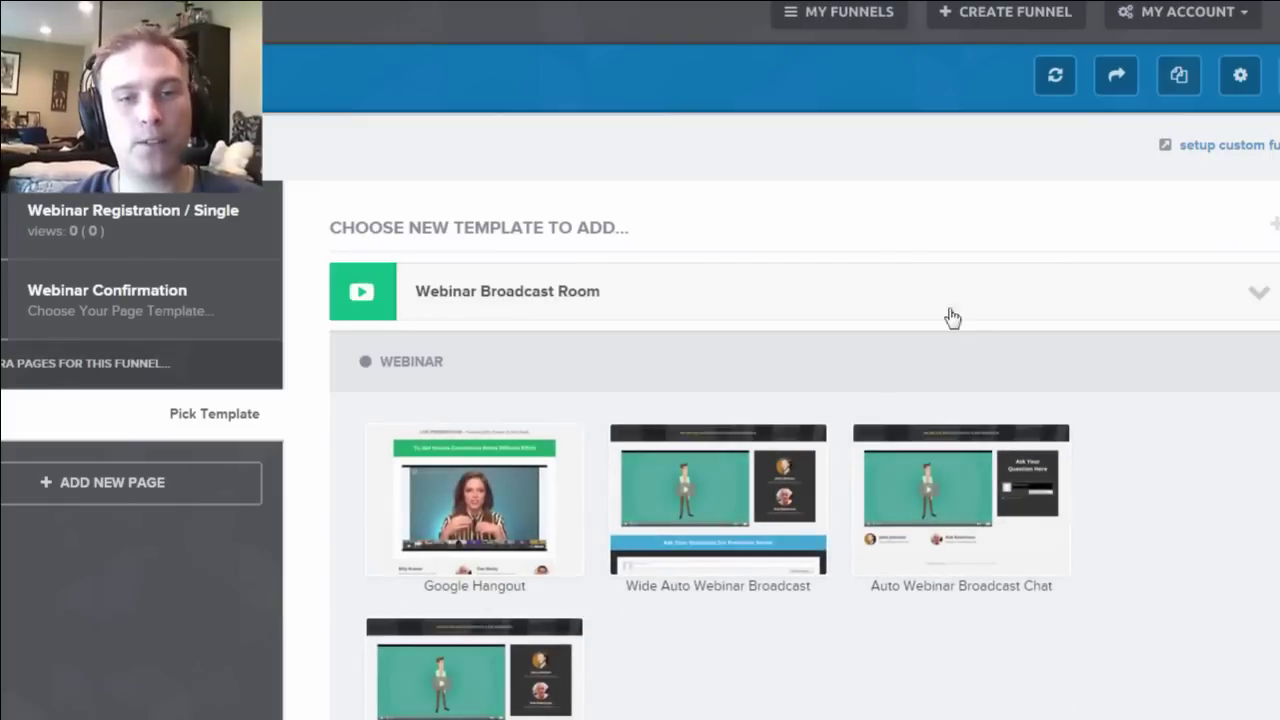
Preview the Auto Webinar Broadcast Chat template, examine its video and question area, and close the preview
{"action": "mouse_move", "coordinate": [920, 486]}
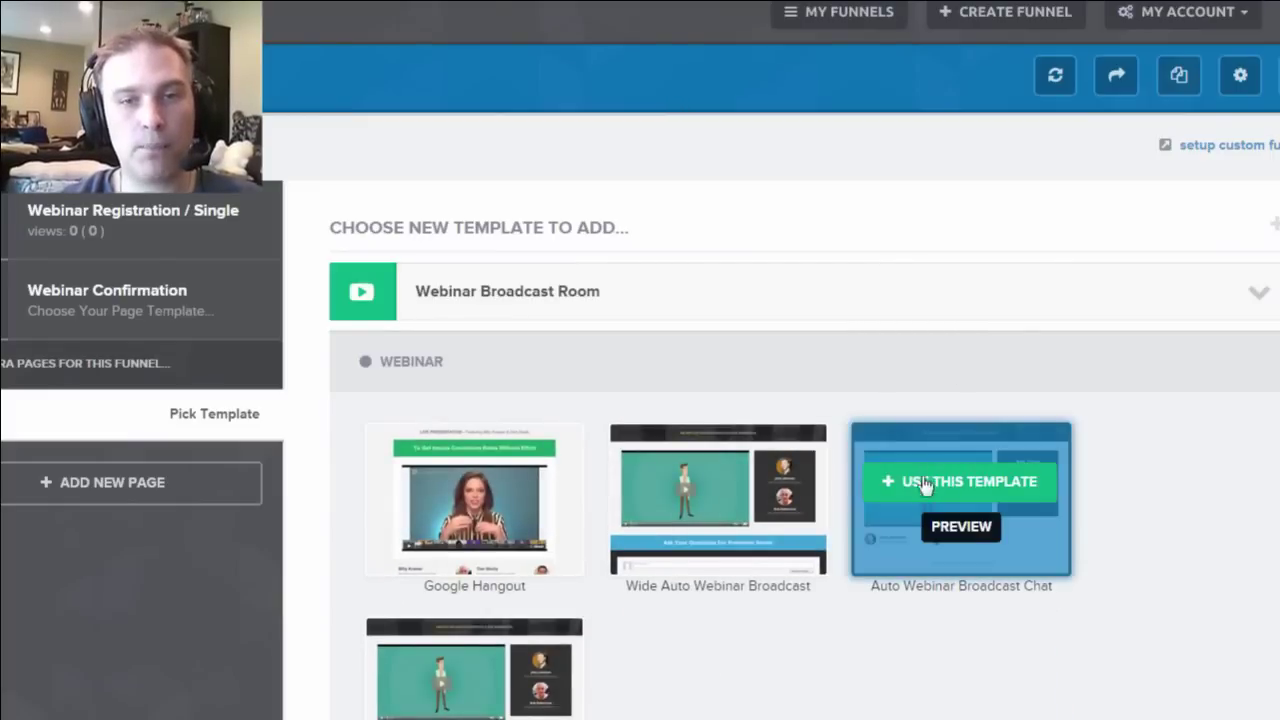
{"action": "left_click", "coordinate": [961, 528]}
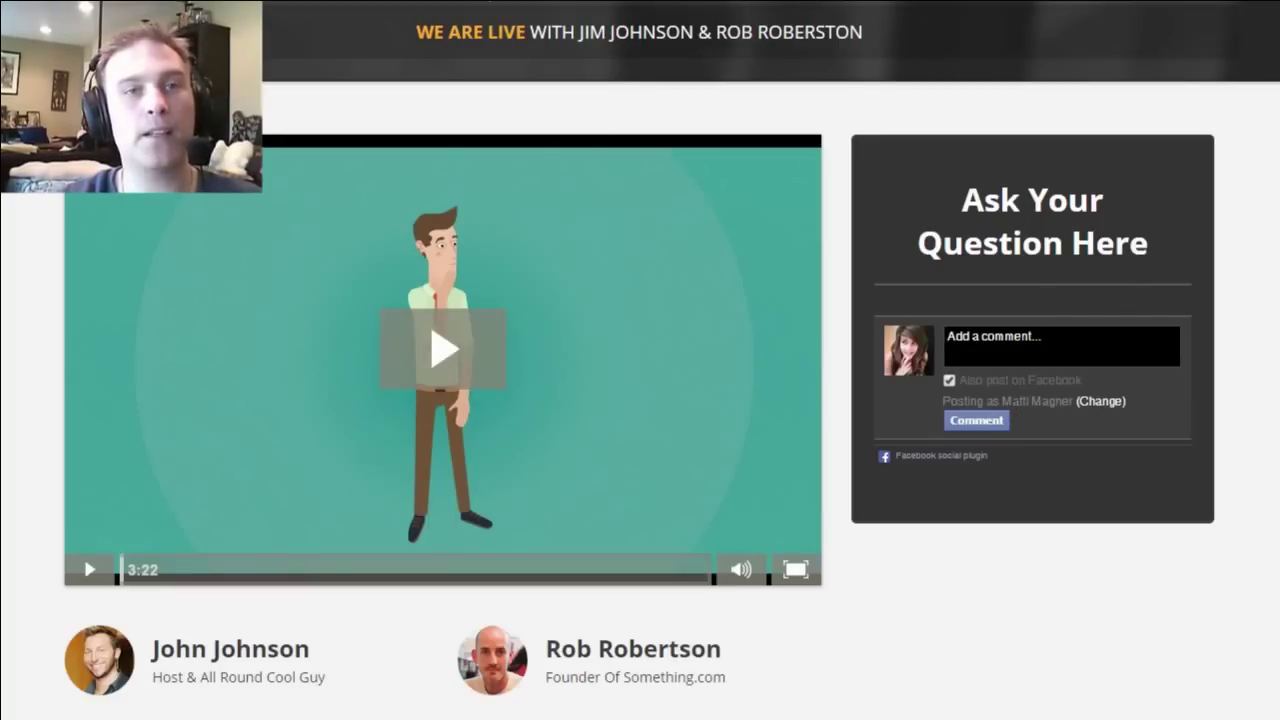
{"action": "key", "text": "ctrl+w"}
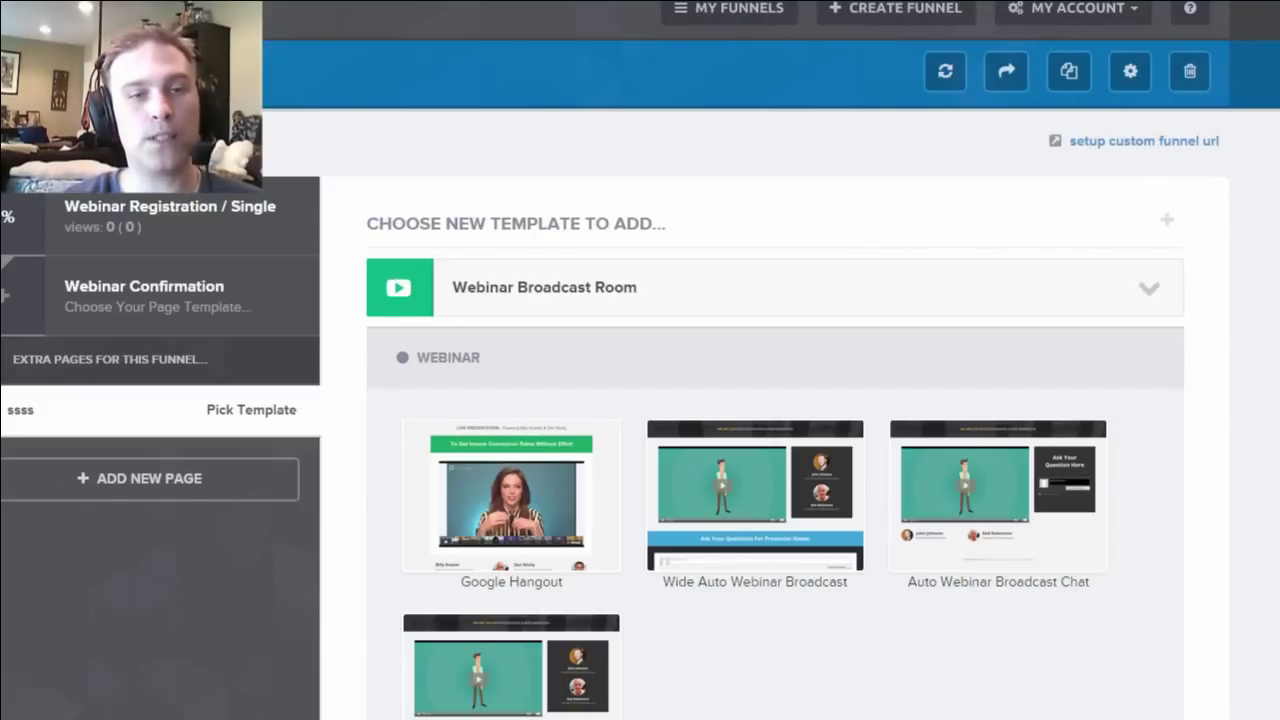
Switch the ssss page's template category to Webinar Replay Room, accept the category change, and check the category list again
{"action": "mouse_move", "coordinate": [523, 520]}
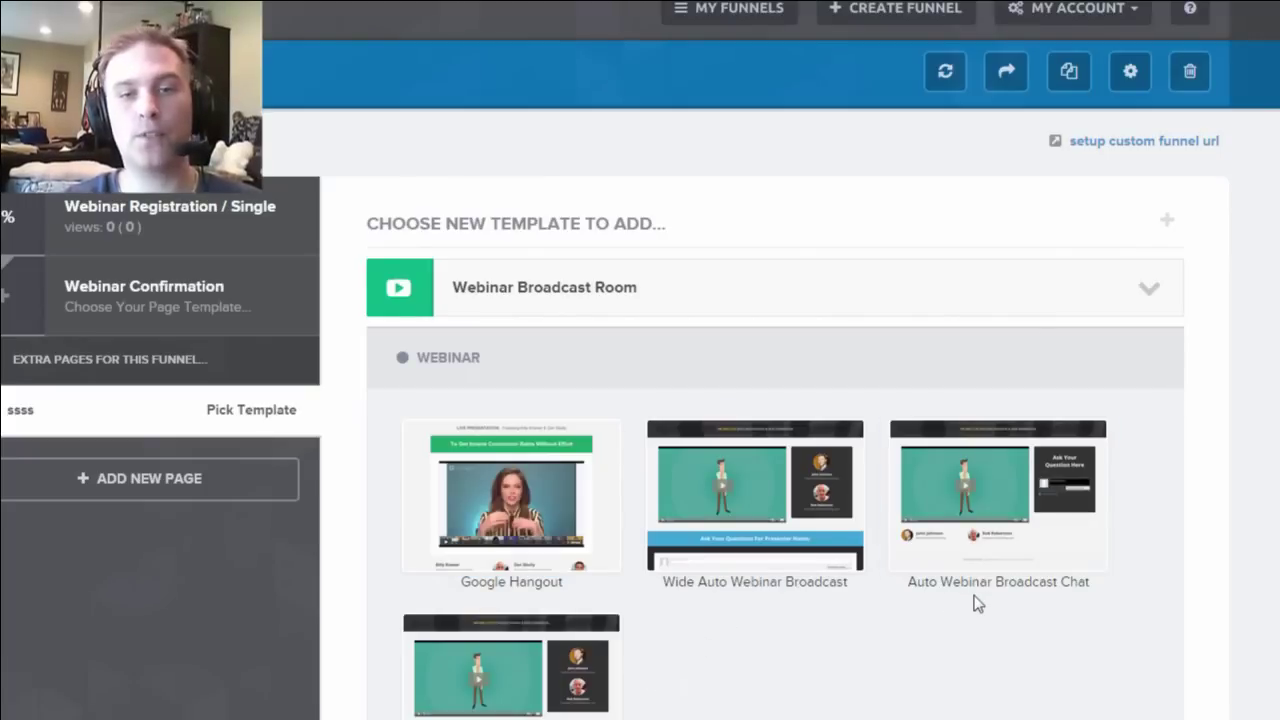
{"action": "left_click", "coordinate": [984, 290]}
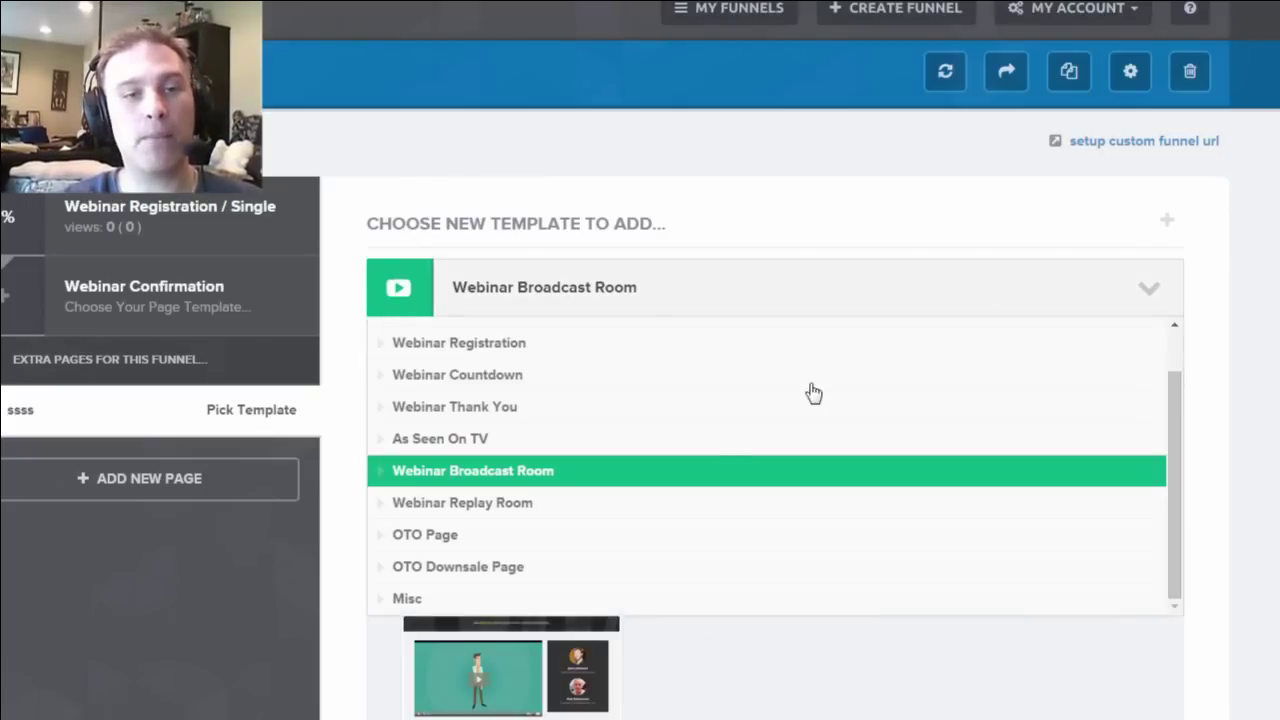
{"action": "left_click", "coordinate": [612, 508]}
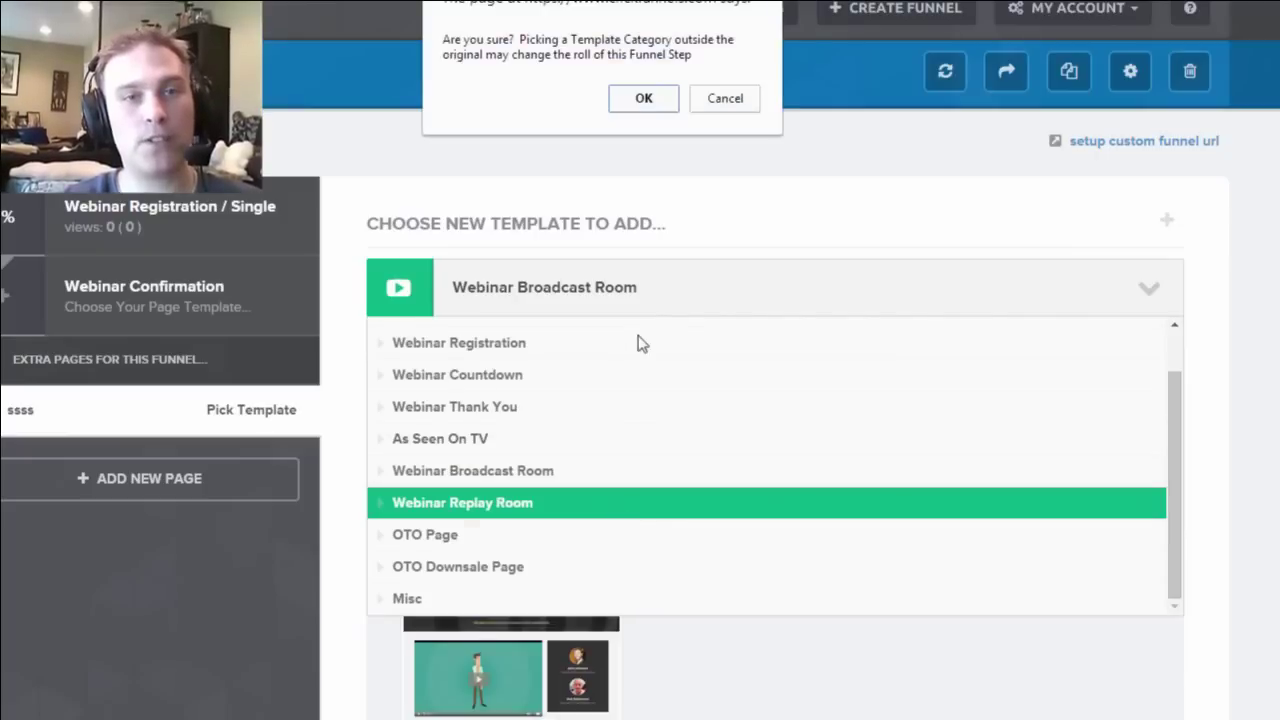
{"action": "left_click", "coordinate": [636, 97]}
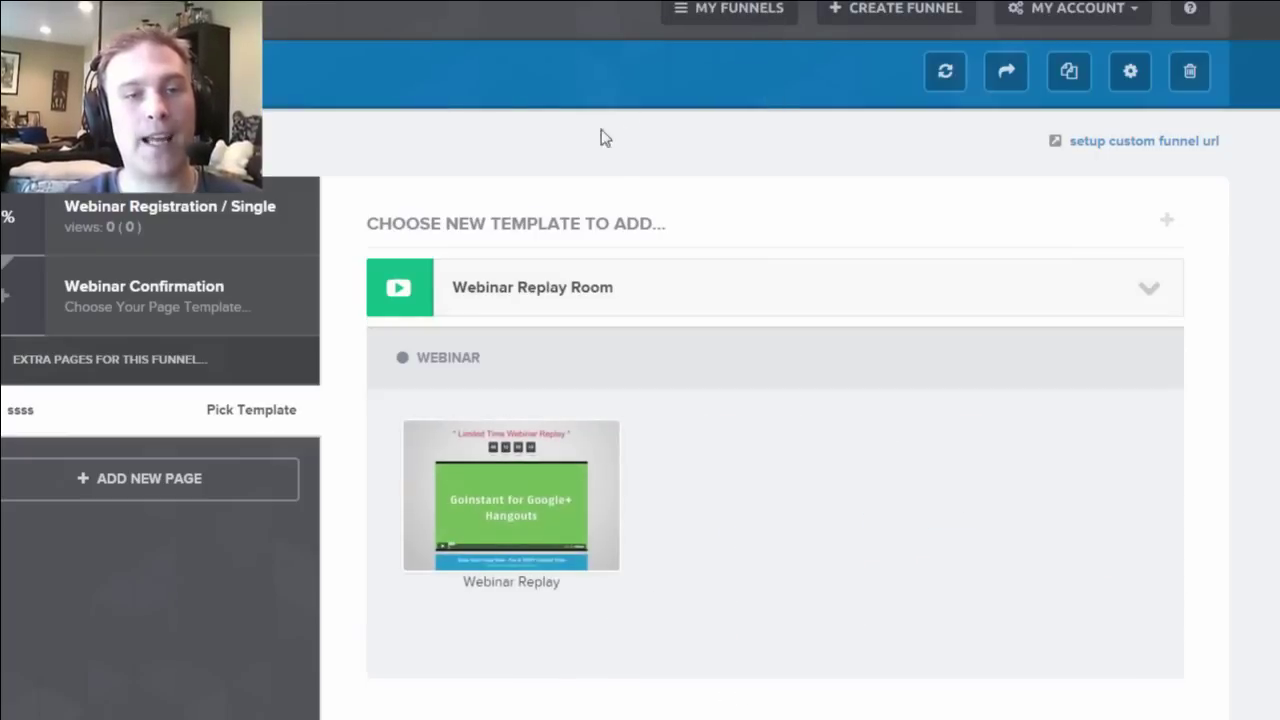
{"action": "left_click", "coordinate": [523, 297]}
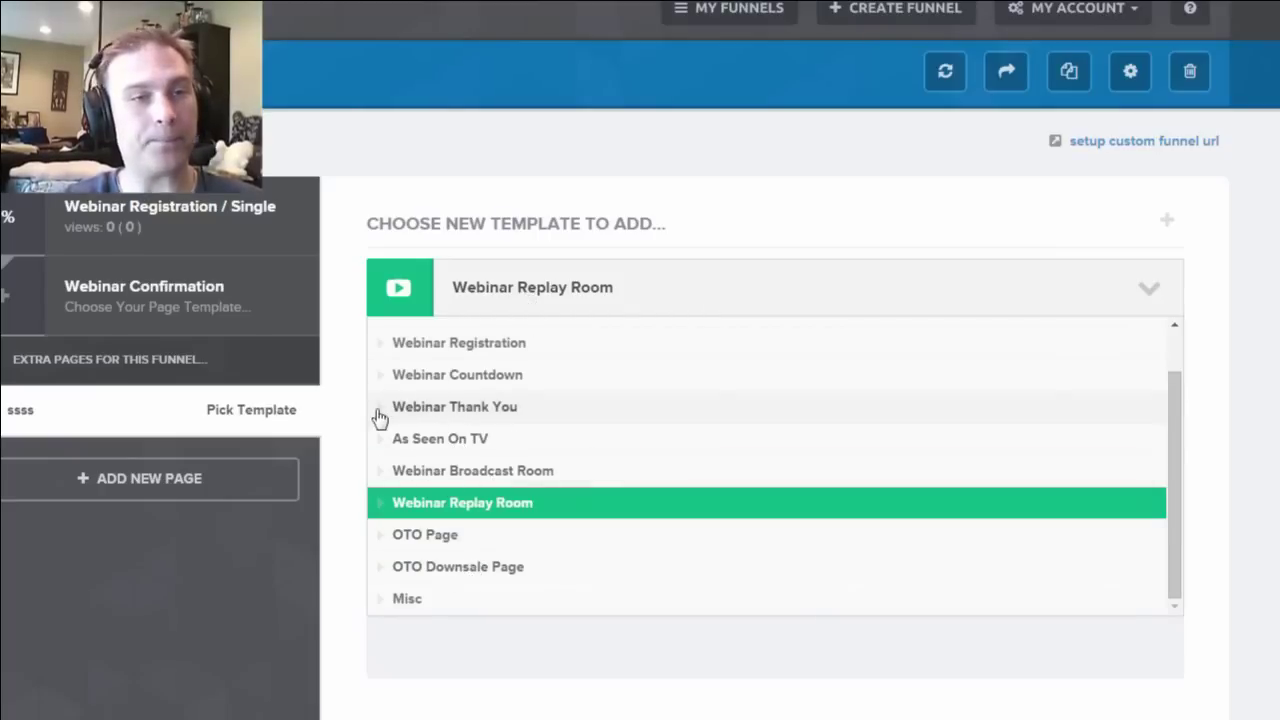
{"action": "left_click", "coordinate": [73, 597]}
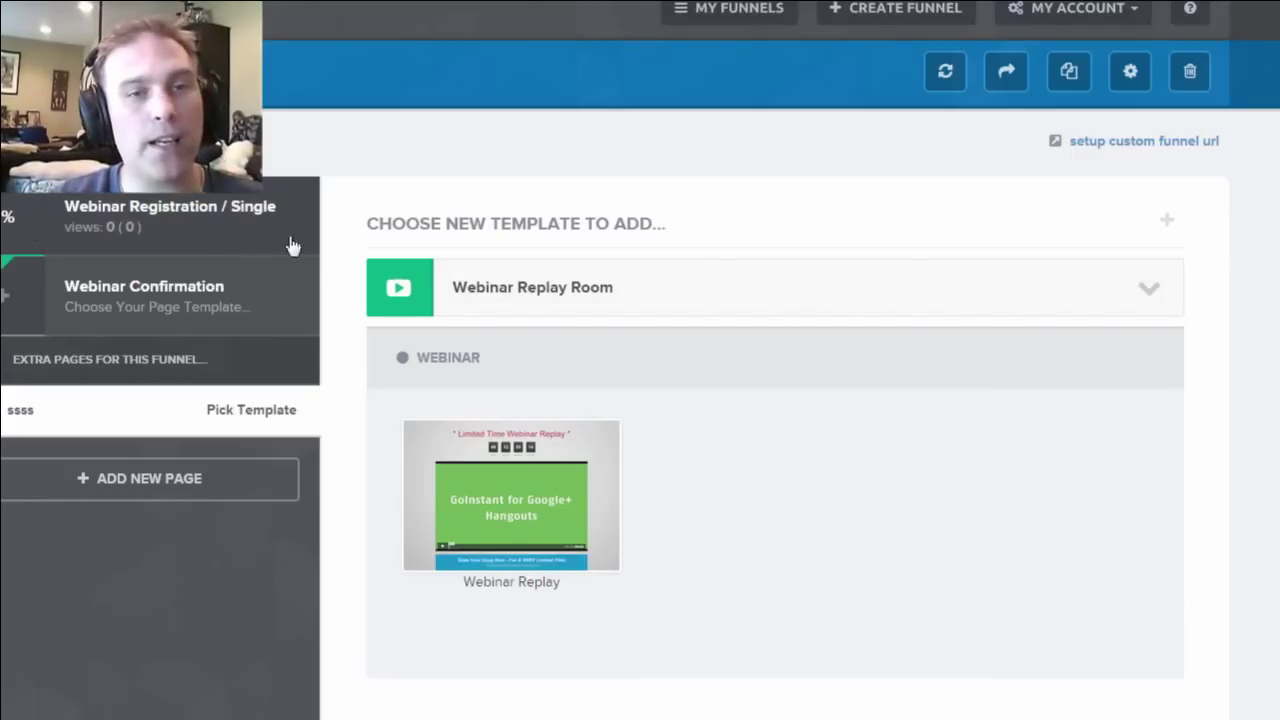
Open the Webinar Registration / Single page in the editor and look over its layout
{"action": "left_click", "coordinate": [160, 226]}
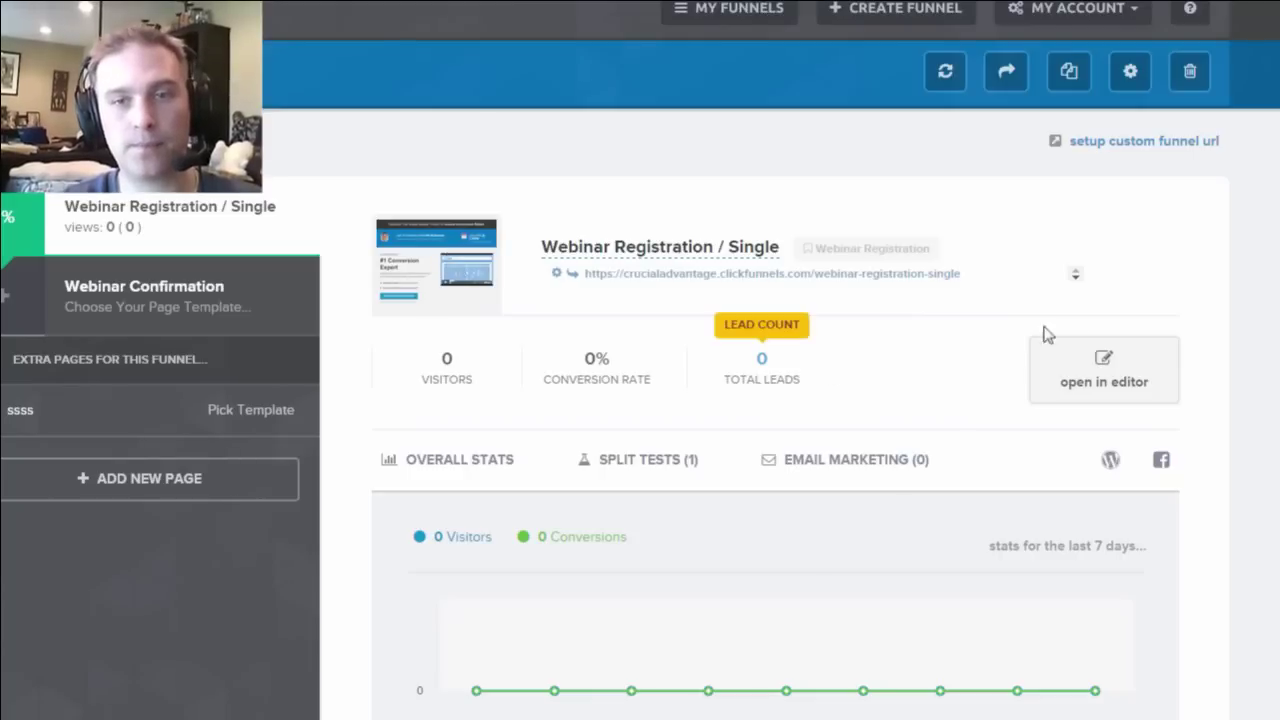
{"action": "left_click", "coordinate": [1102, 374]}
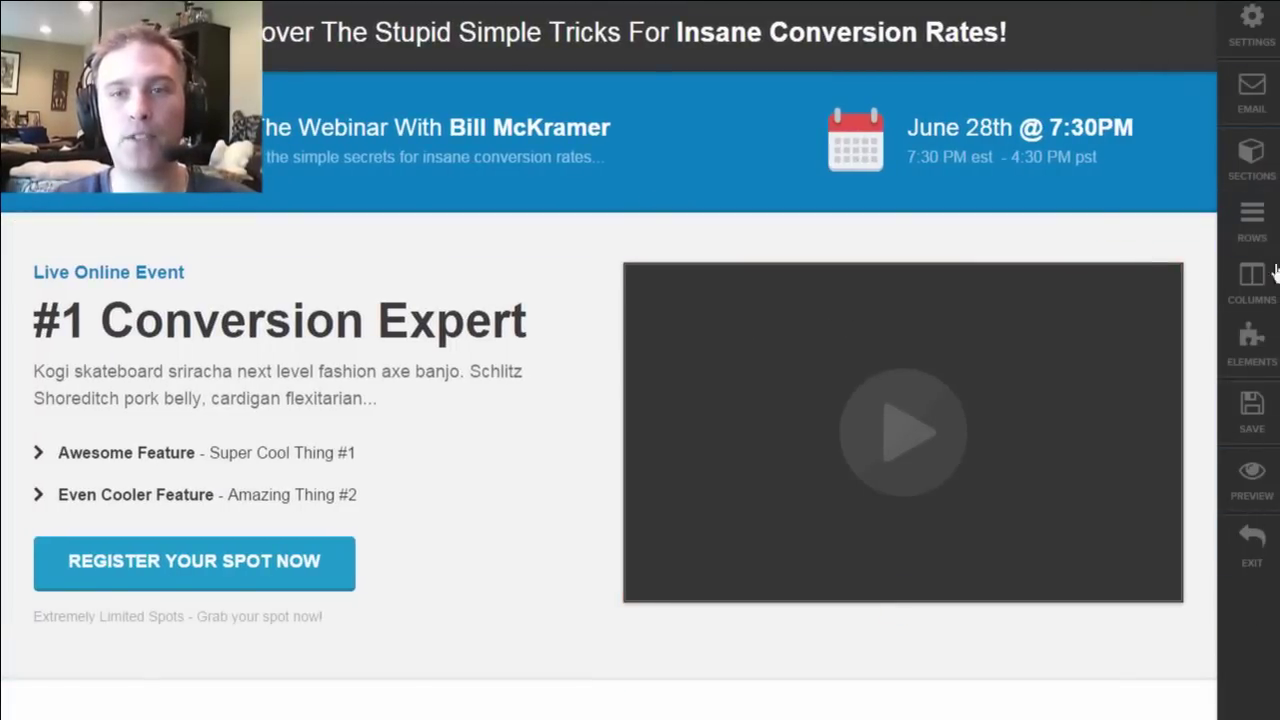
{"action": "scroll", "coordinate": [608, 400], "scroll_direction": "down", "scroll_amount": 5}
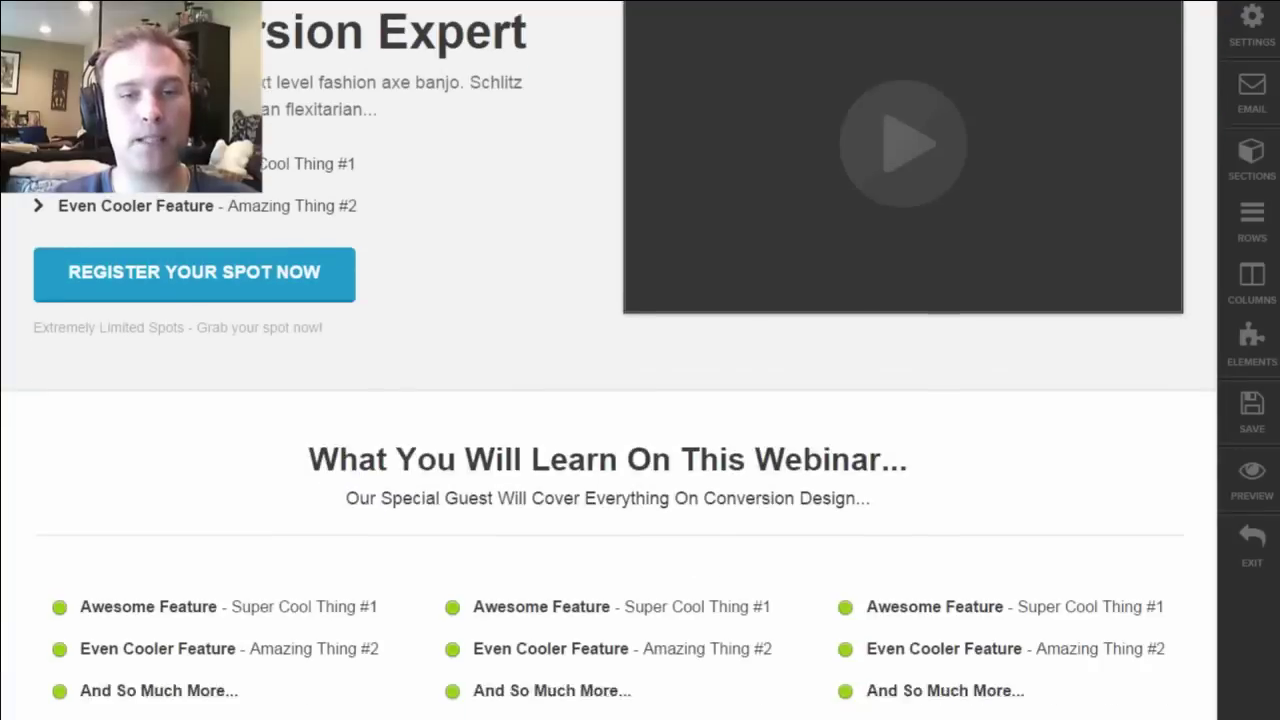
{"action": "scroll", "coordinate": [608, 358], "scroll_direction": "up", "scroll_amount": 5}
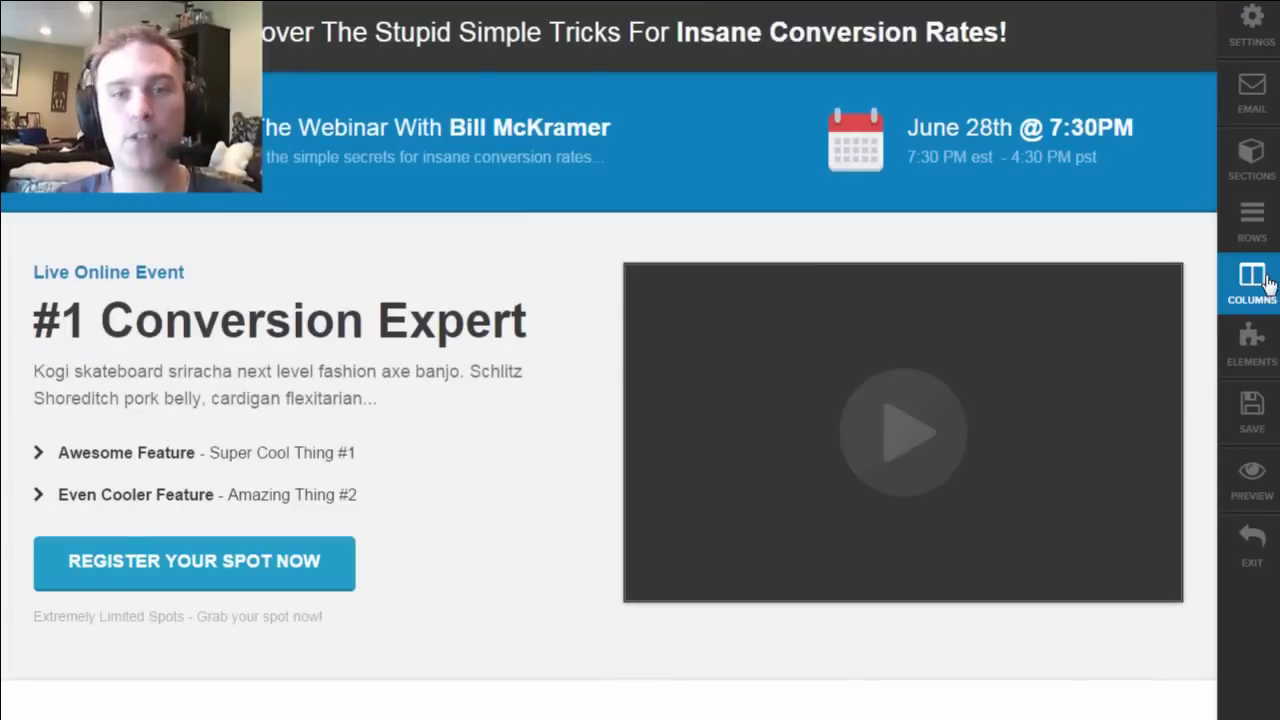
Insert the text "kfhsldhflin" before "The Webinar With" in the blue header band and make the date text editable
{"action": "left_click", "coordinate": [1265, 283]}
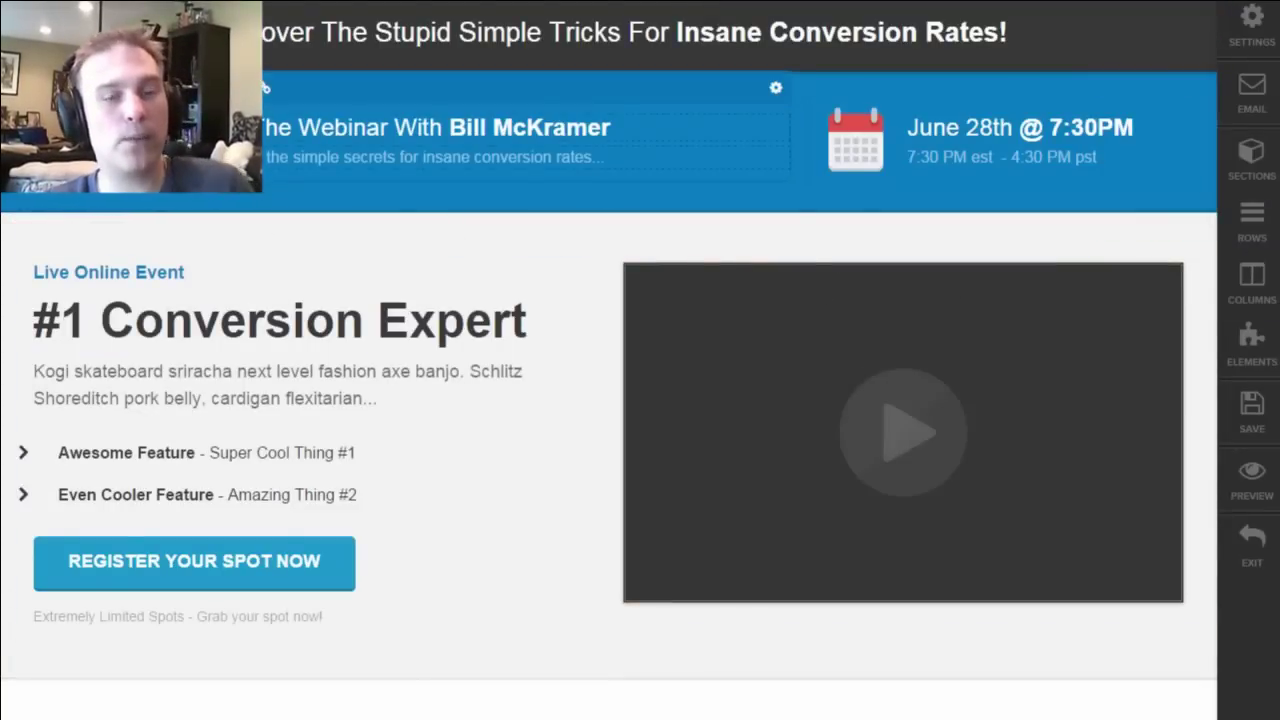
{"action": "type", "text": "kfhsldhflin"}
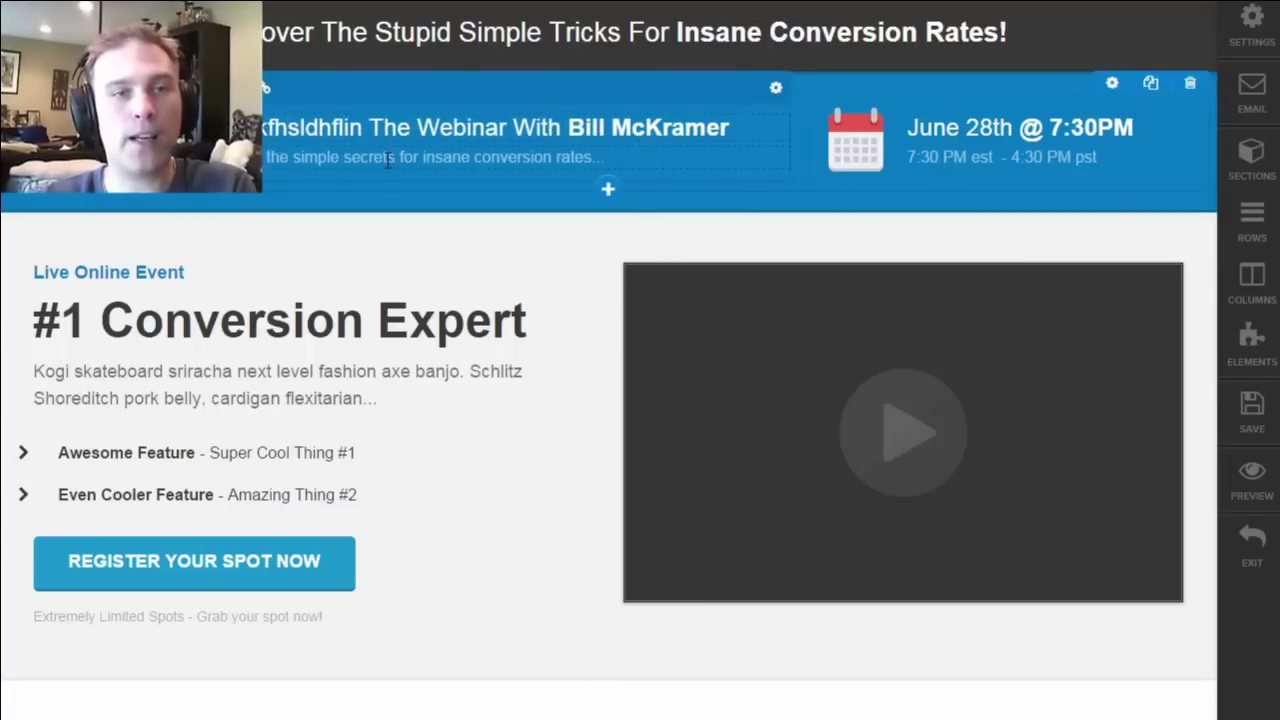
{"action": "left_click", "coordinate": [1012, 135]}
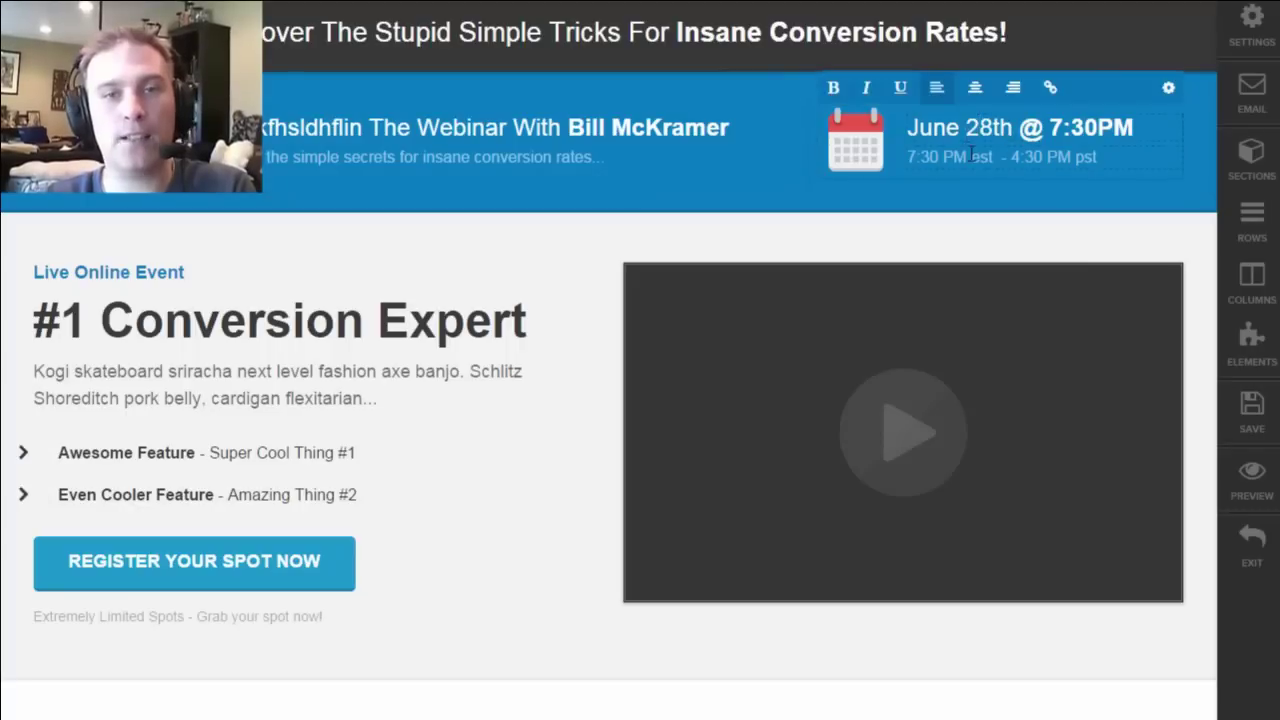
Insert the text "sdfs d fsdf sd" into the middle of the "#1 Conversion Expert" headline
{"action": "left_click", "coordinate": [408, 312]}
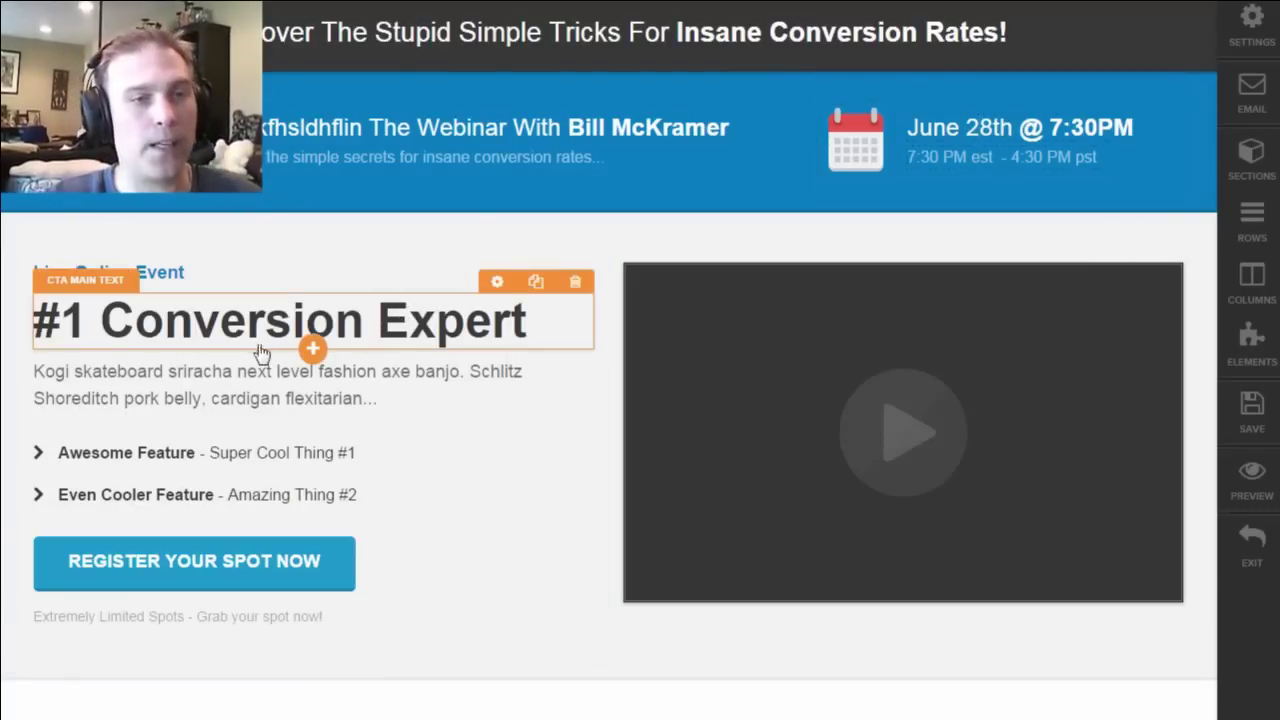
{"action": "left_click", "coordinate": [200, 330]}
{"action": "type", "text": "sdfs d fsdf sd"}
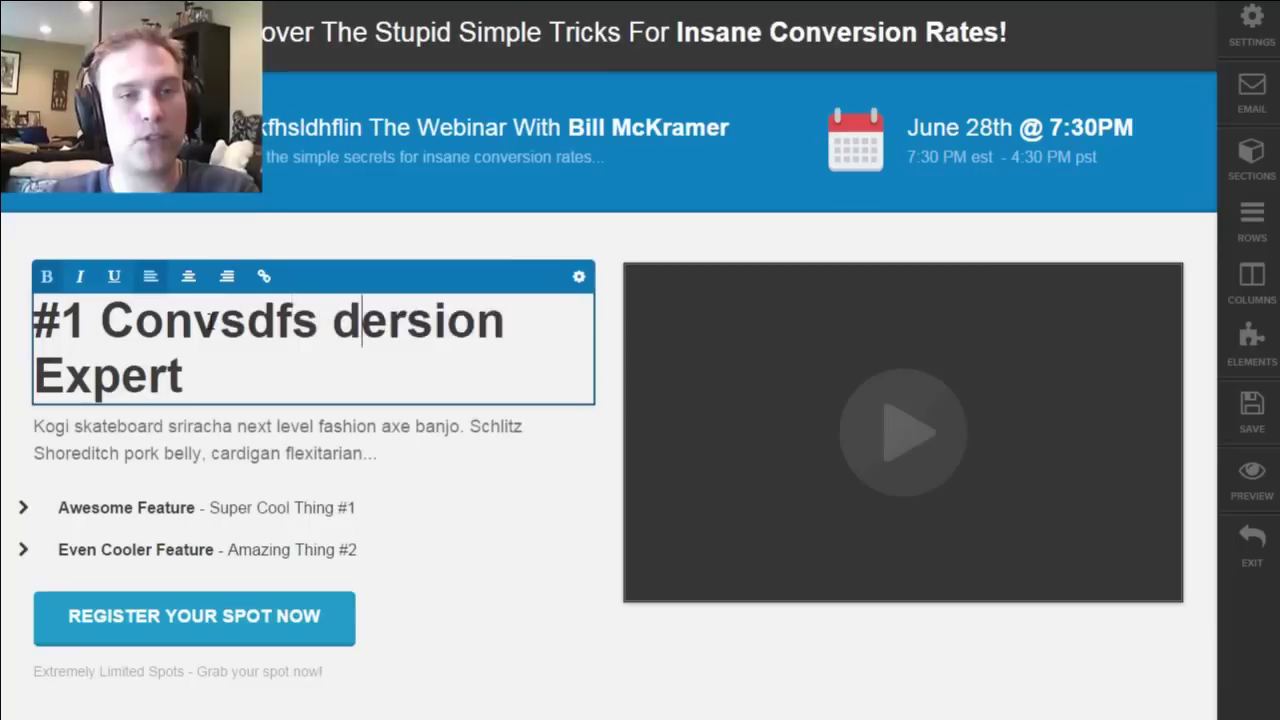
View the CTA video's embed, style and animation settings, and return to the page
{"action": "left_click", "coordinate": [630, 435]}
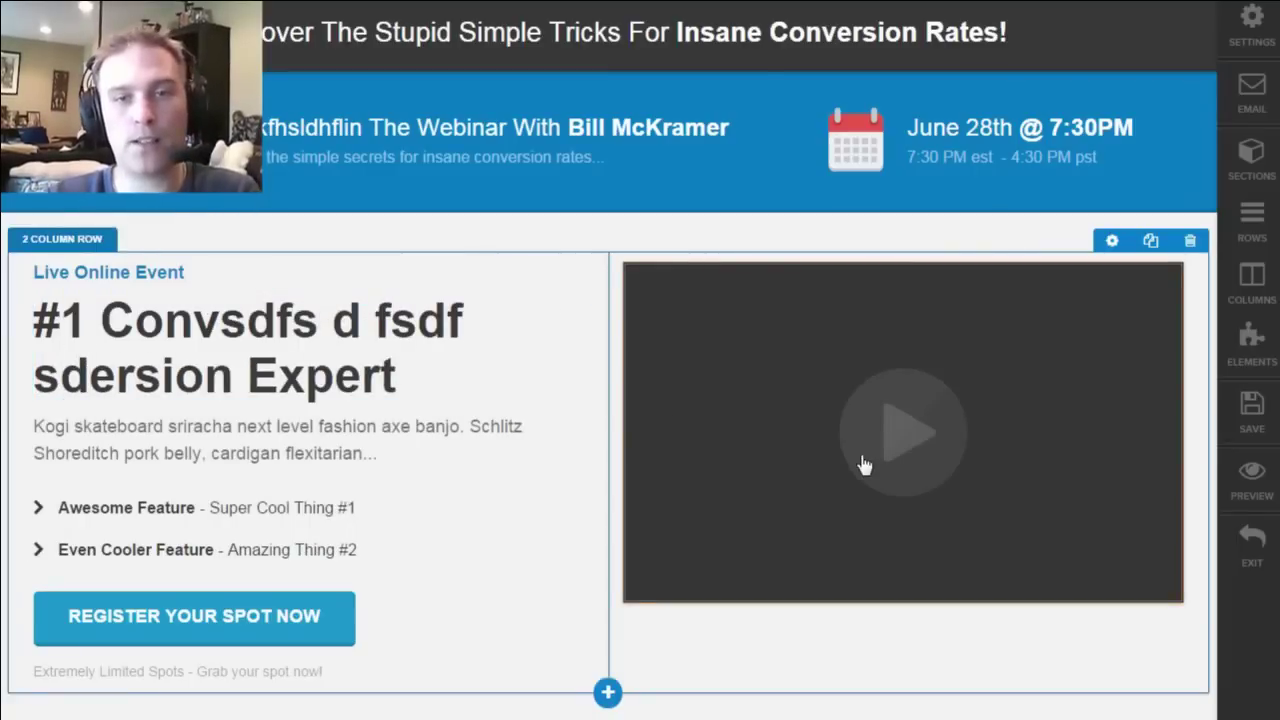
{"action": "left_click", "coordinate": [632, 435]}
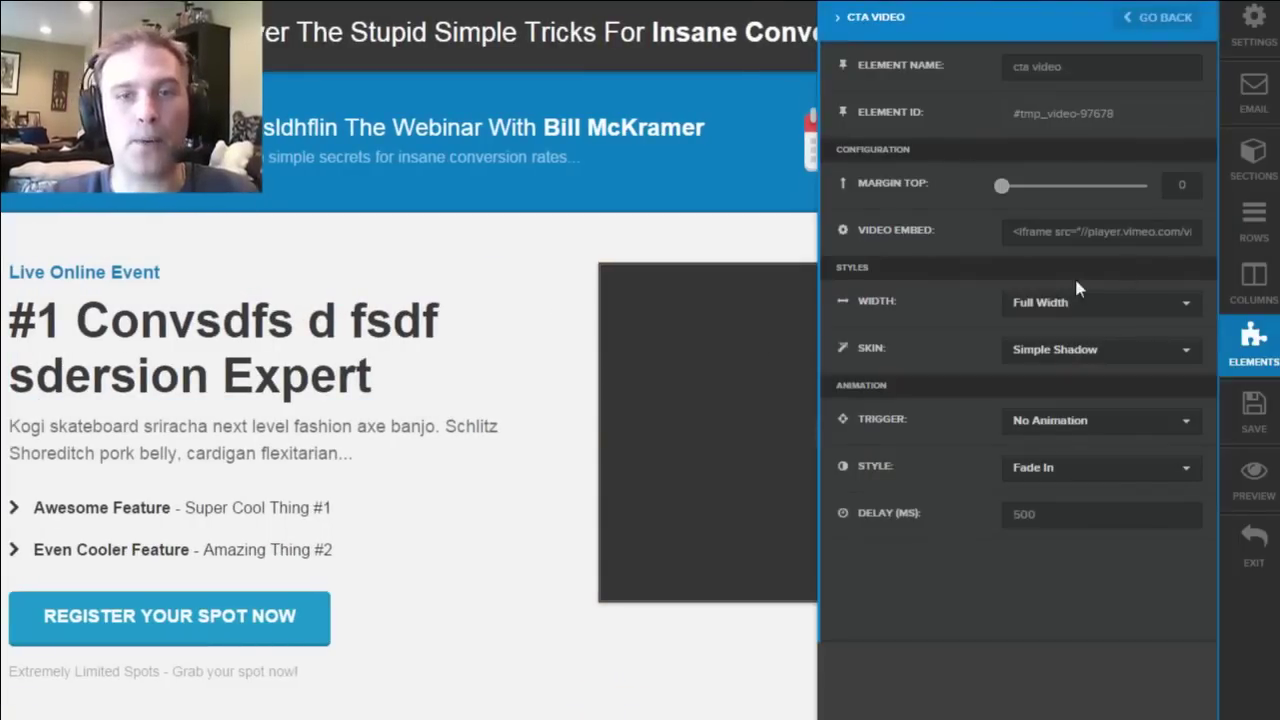
{"action": "left_click", "coordinate": [1158, 17]}
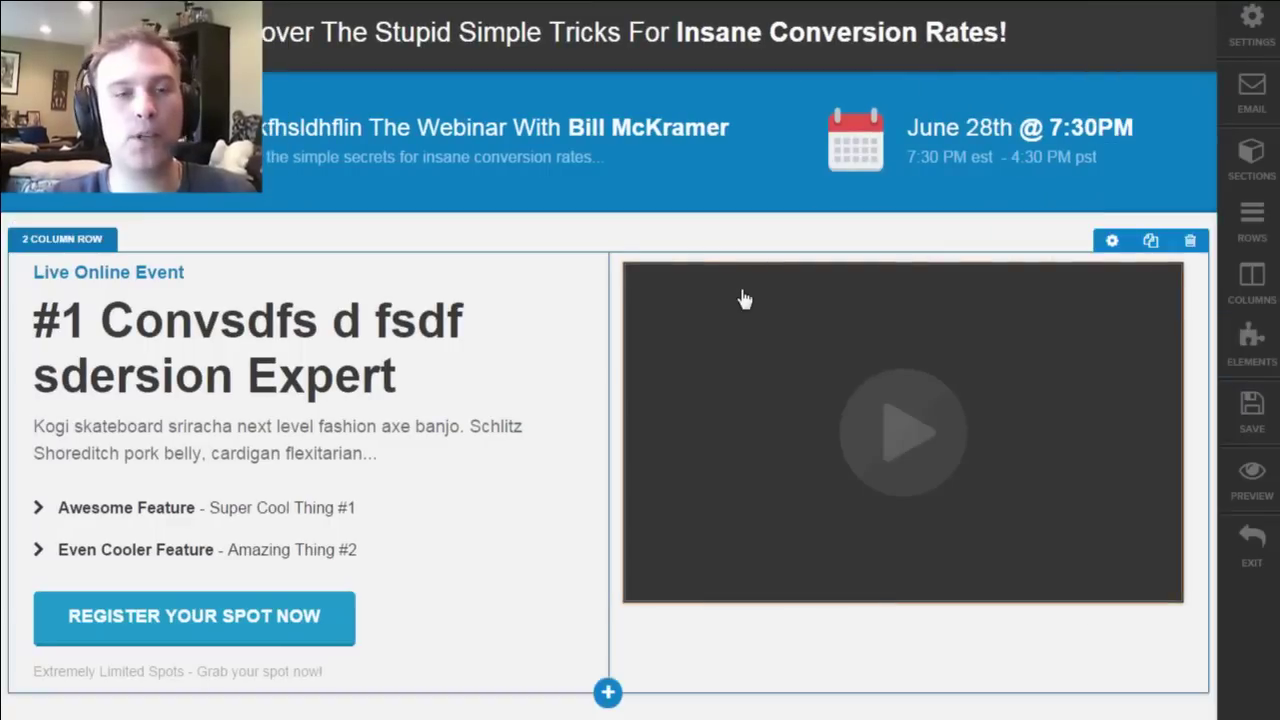
Add a Left Sidebar Column row beneath the two-column row that holds the headline and video
{"action": "scroll", "coordinate": [980, 300], "scroll_direction": "down", "scroll_amount": 3}
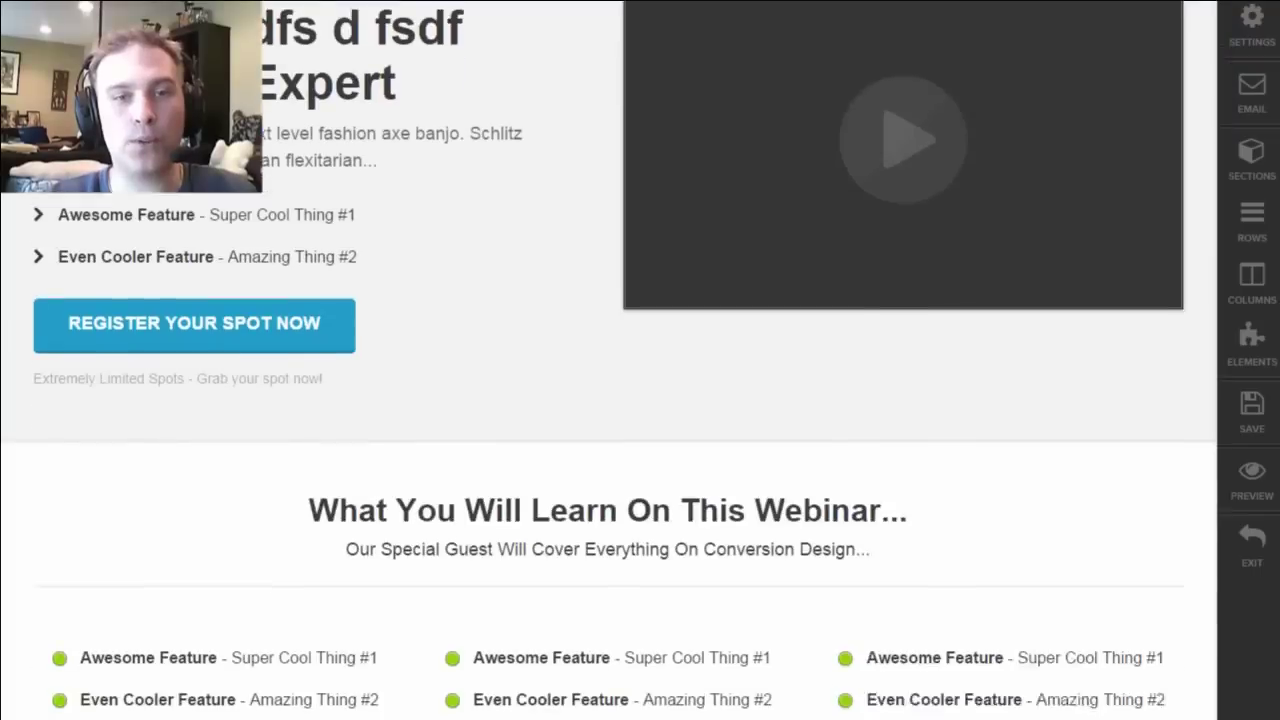
{"action": "mouse_move", "coordinate": [608, 413]}
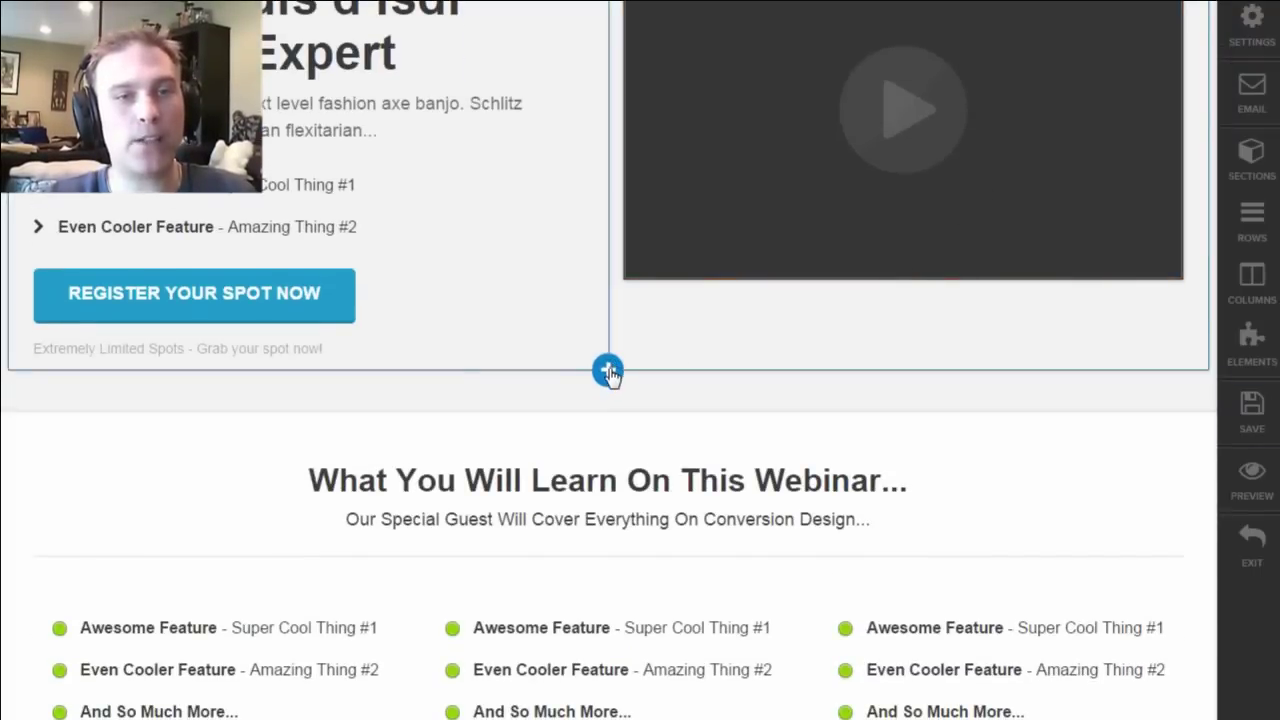
{"action": "left_click", "coordinate": [608, 372]}
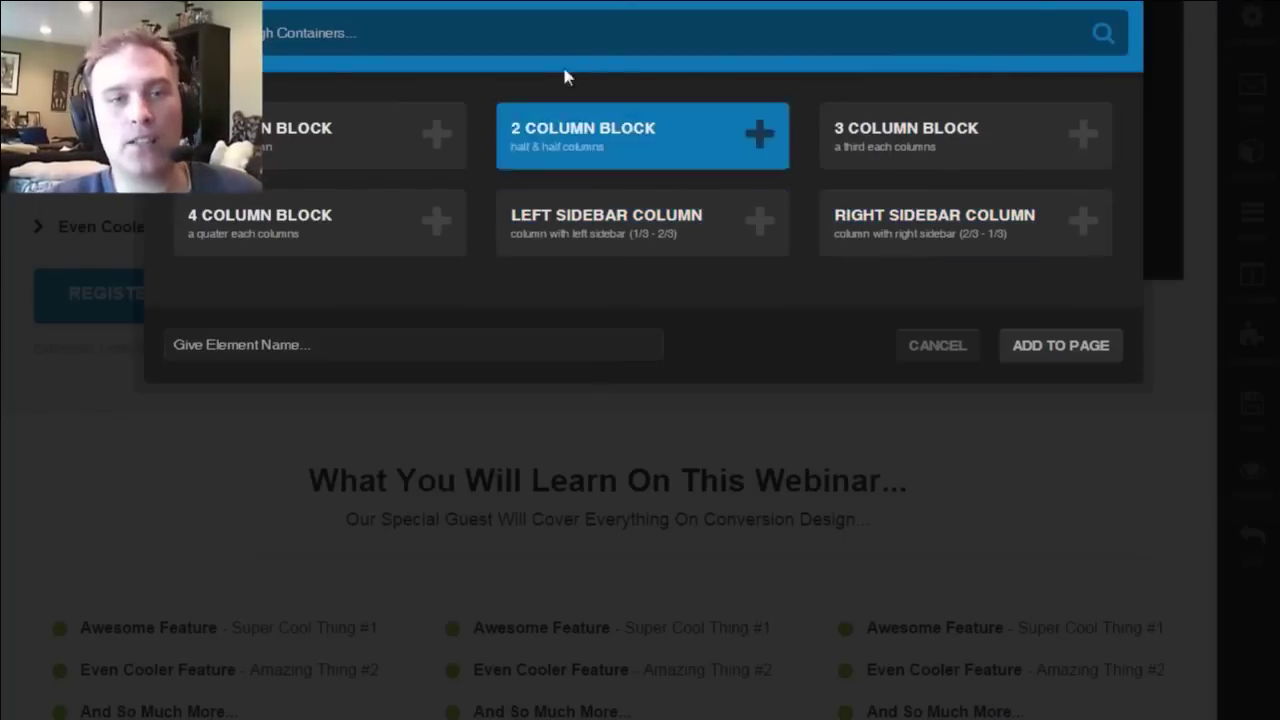
{"action": "left_click", "coordinate": [641, 220]}
{"action": "left_click", "coordinate": [1015, 358]}
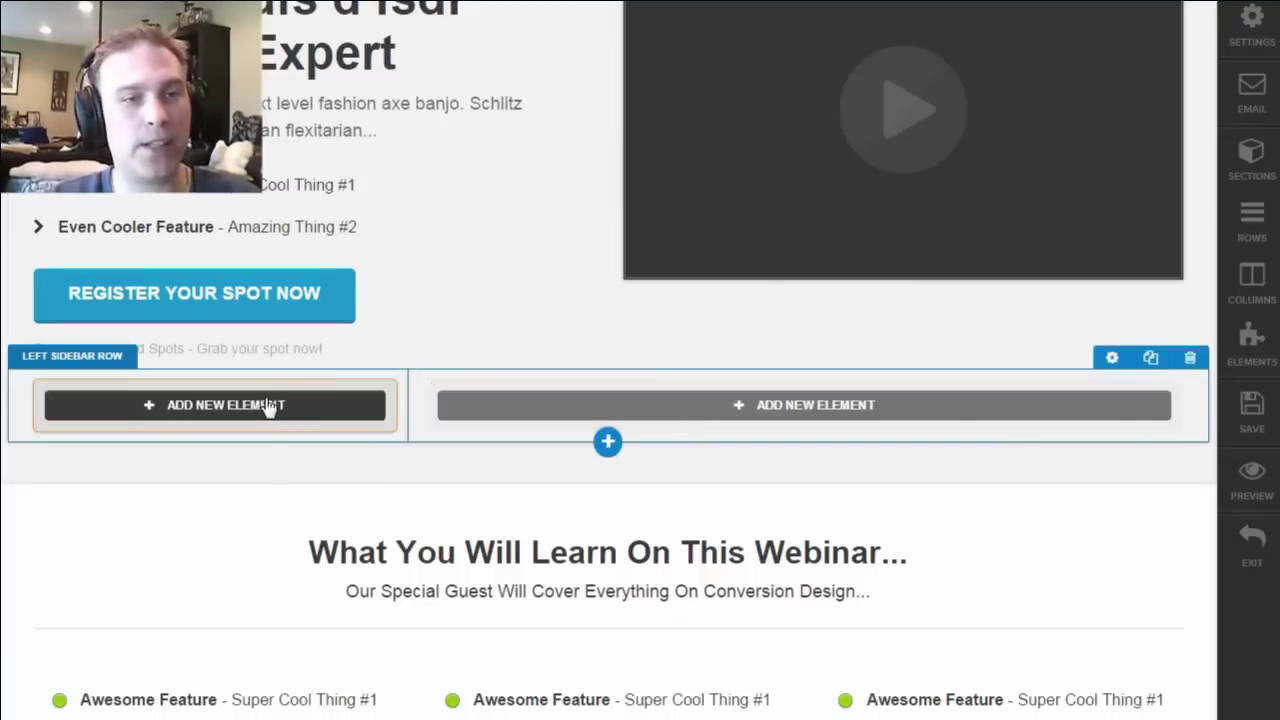
Browse the element types and add a Divider / Separator to the narrow column of the new sidebar row
{"action": "left_click", "coordinate": [183, 417]}
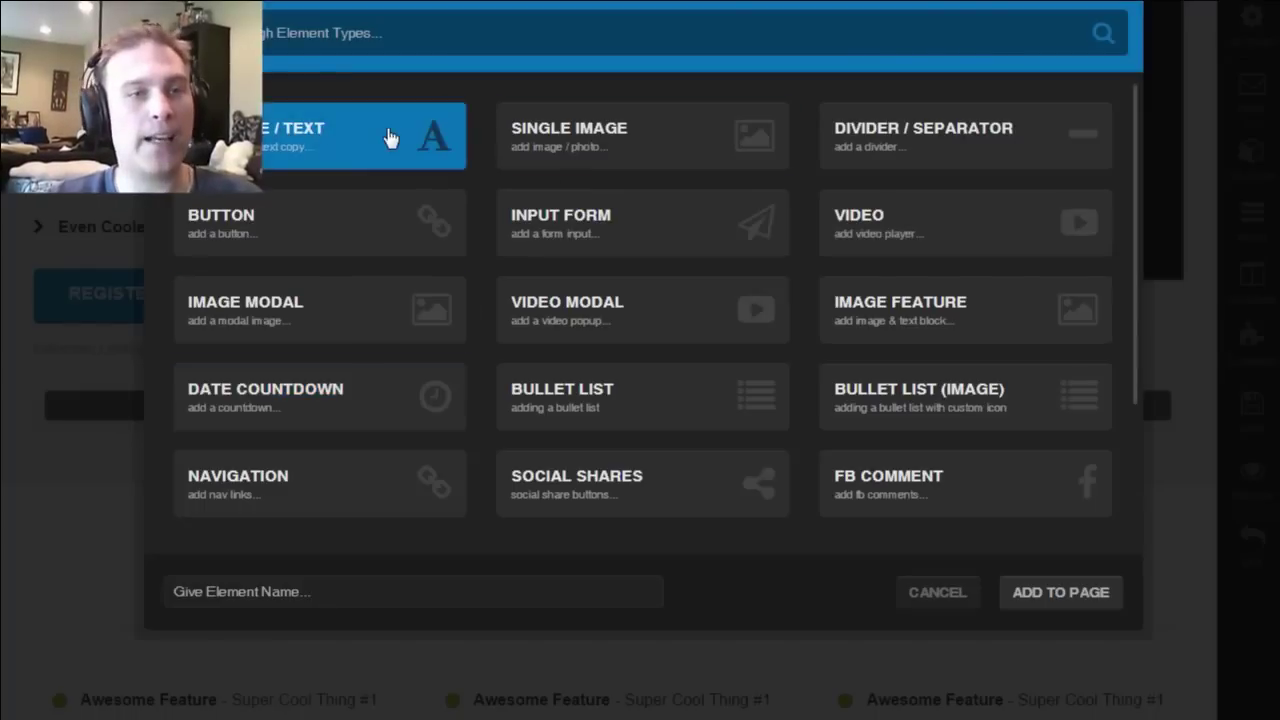
{"action": "left_click_drag", "start_coordinate": [1137, 206], "coordinate": [1118, 248]}
{"action": "scroll", "coordinate": [1118, 248], "scroll_direction": "up", "scroll_amount": 2}
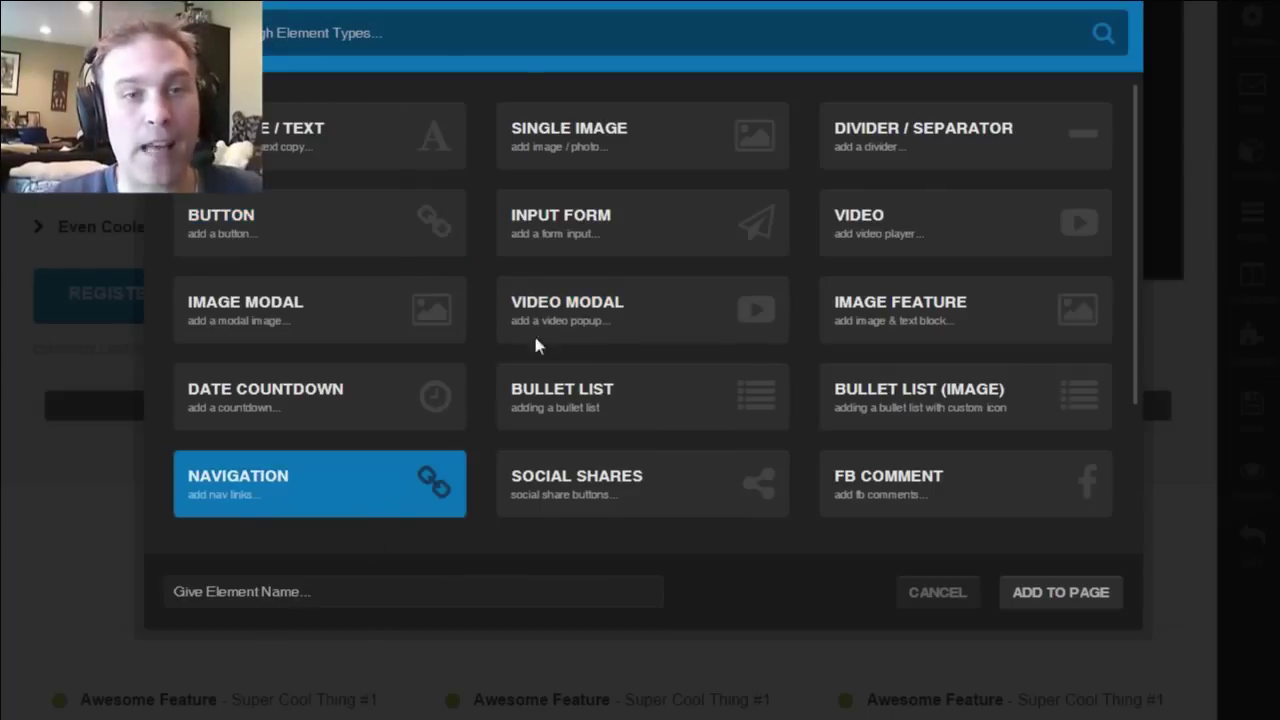
{"action": "left_click", "coordinate": [882, 138]}
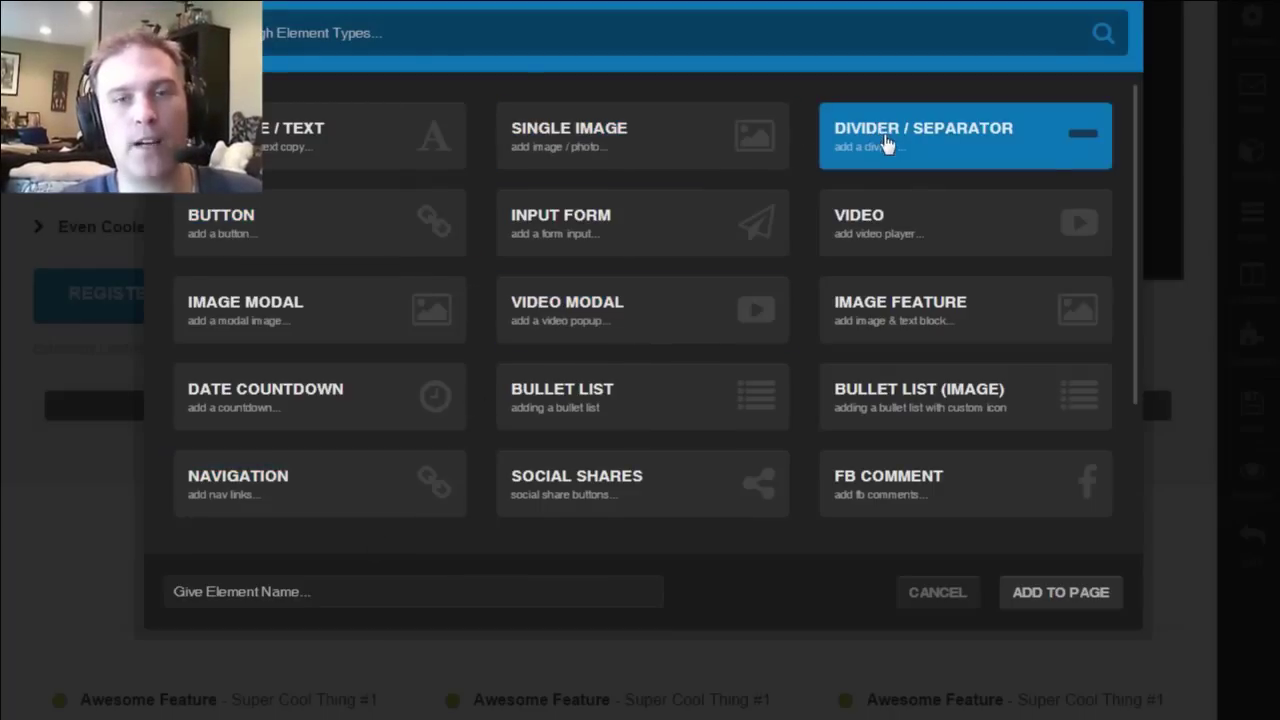
{"action": "left_click", "coordinate": [1031, 600]}
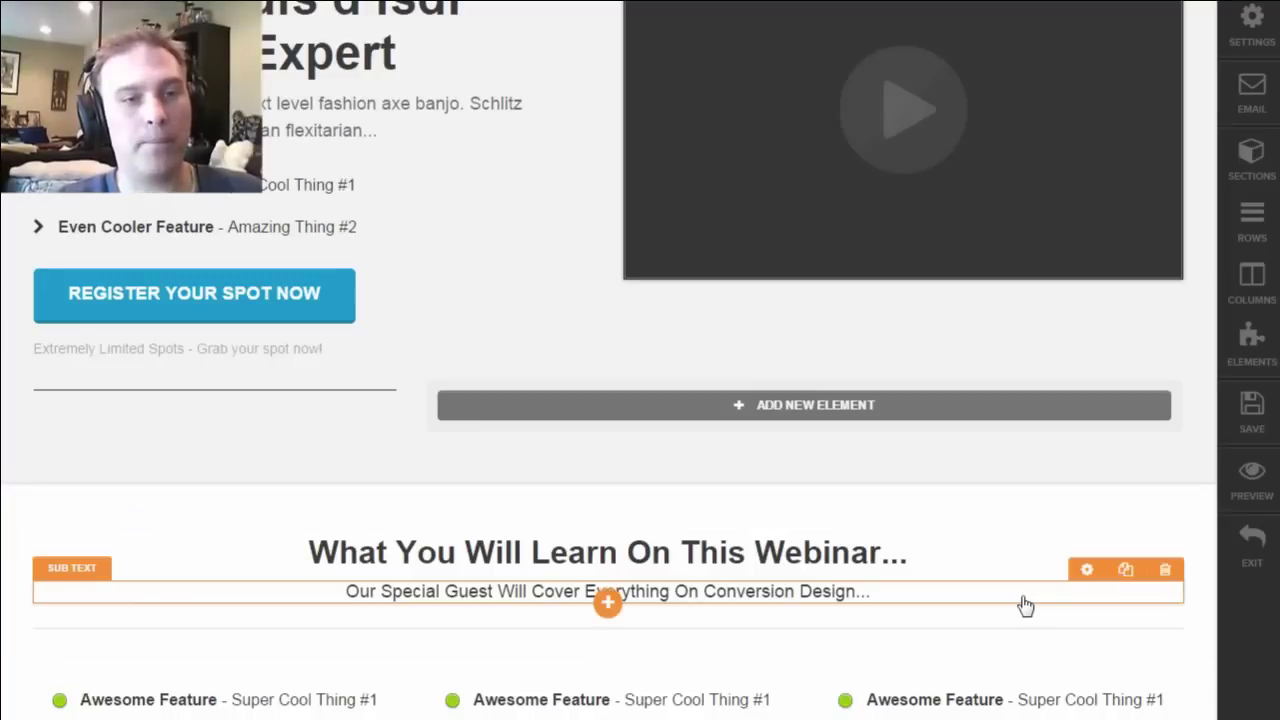
Delete the left sidebar row containing the divider and accept the deletion
{"action": "left_click", "coordinate": [1190, 358]}
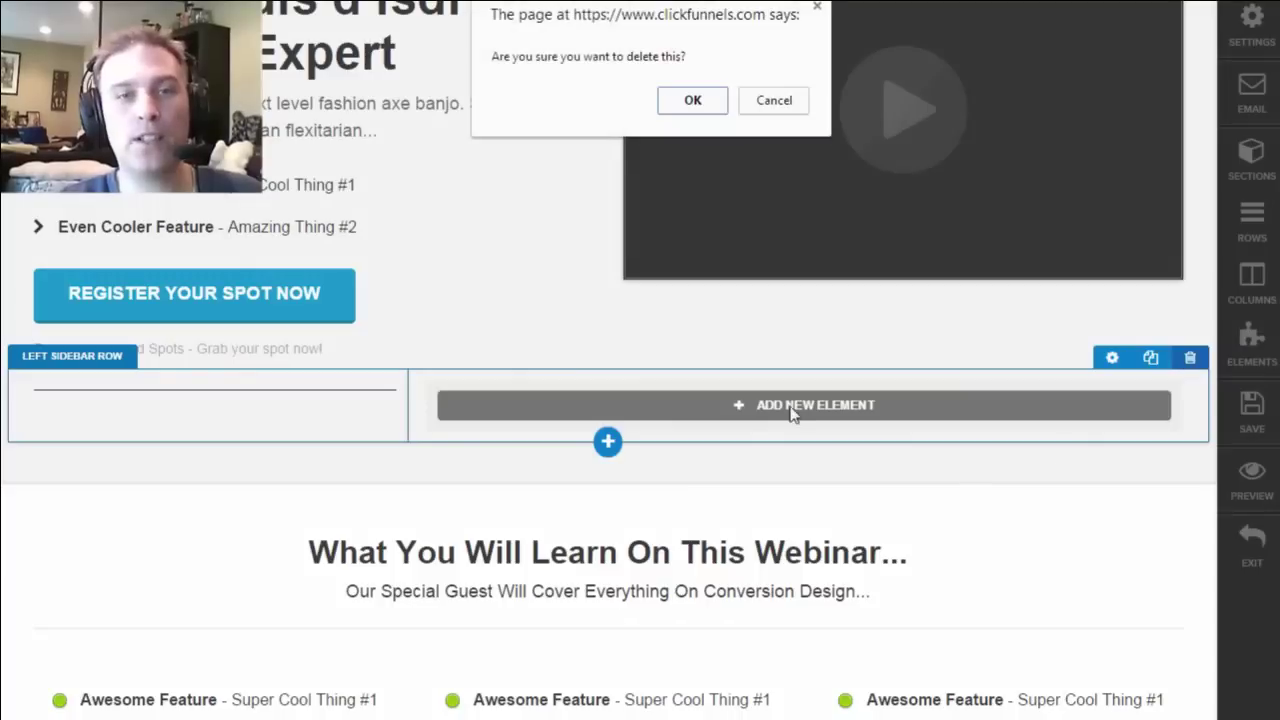
{"action": "left_click", "coordinate": [690, 100]}
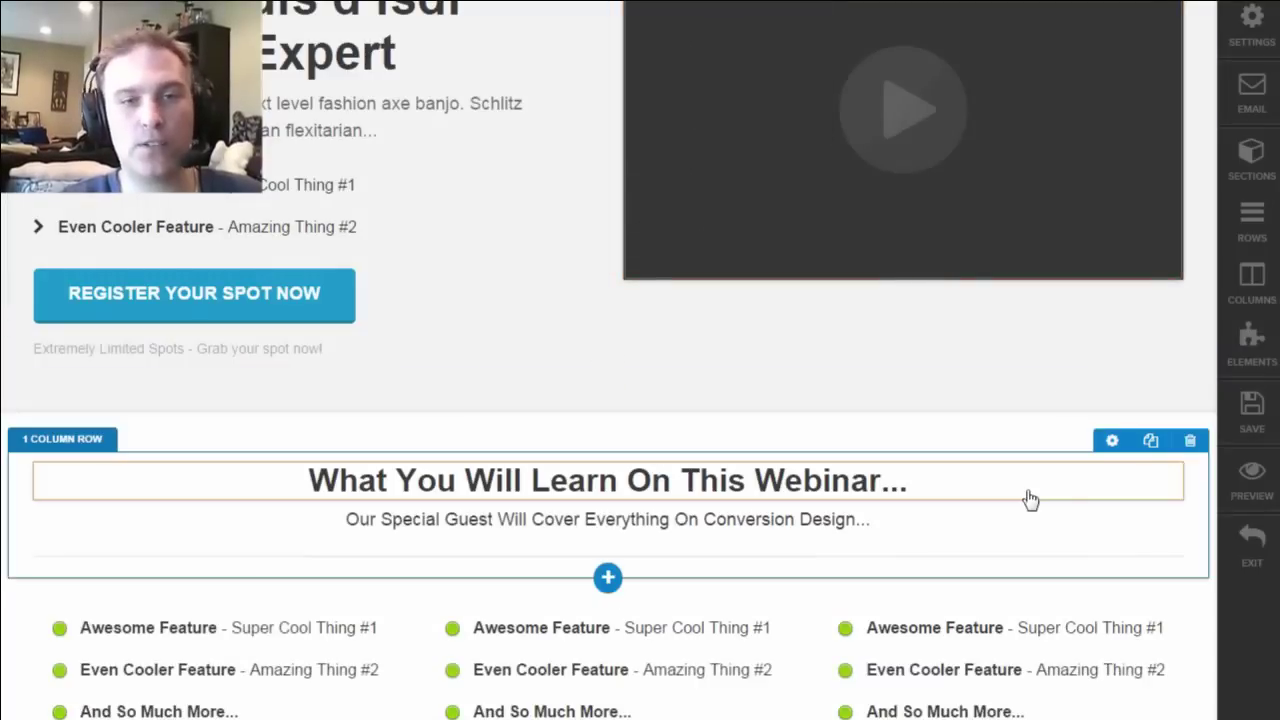
{"action": "scroll", "coordinate": [608, 360], "scroll_direction": "down", "scroll_amount": 3}
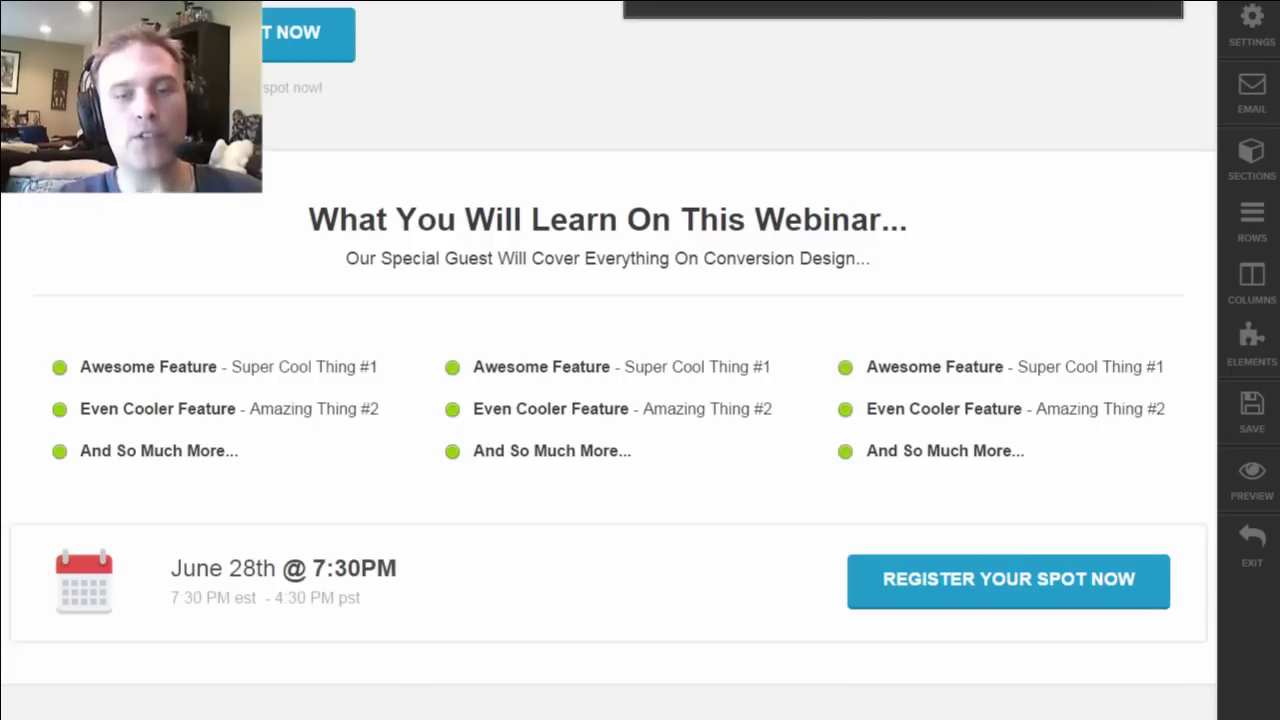
{"action": "scroll", "coordinate": [608, 360], "scroll_direction": "up", "scroll_amount": 7}
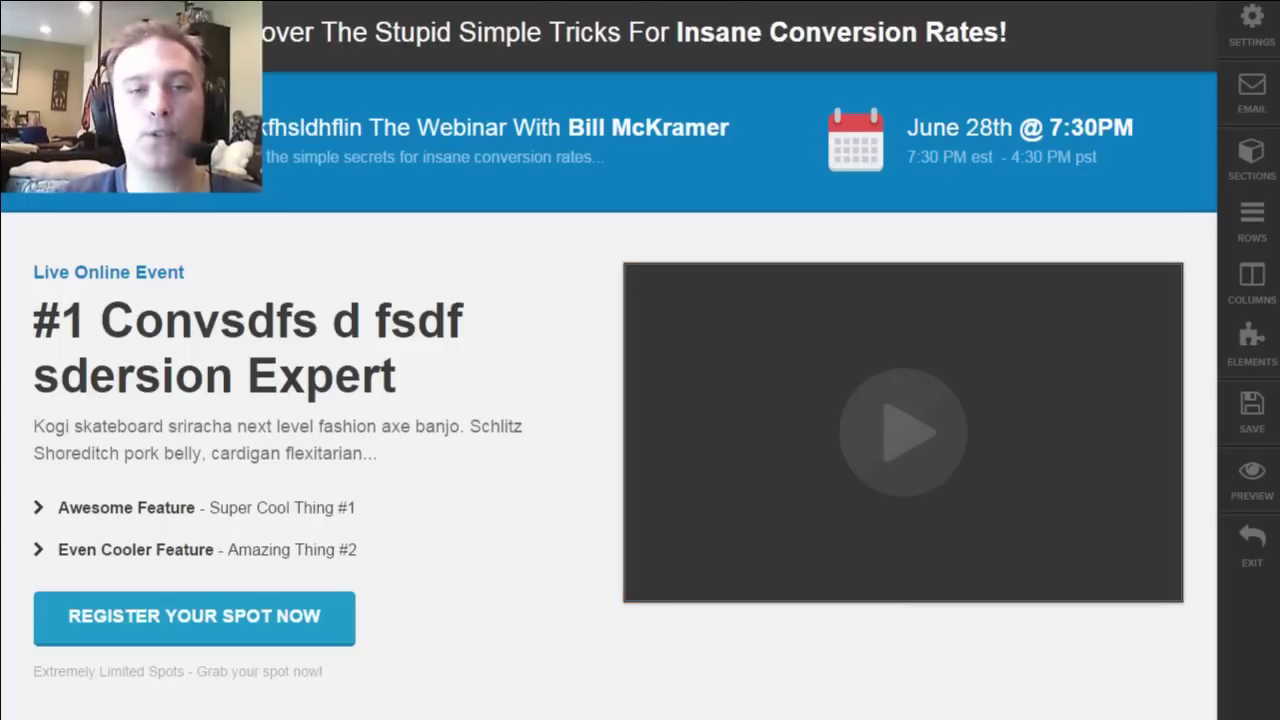
{"action": "scroll", "coordinate": [608, 360], "scroll_direction": "down", "scroll_amount": 3}
{"action": "scroll", "coordinate": [745, 244], "scroll_direction": "up", "scroll_amount": 3}
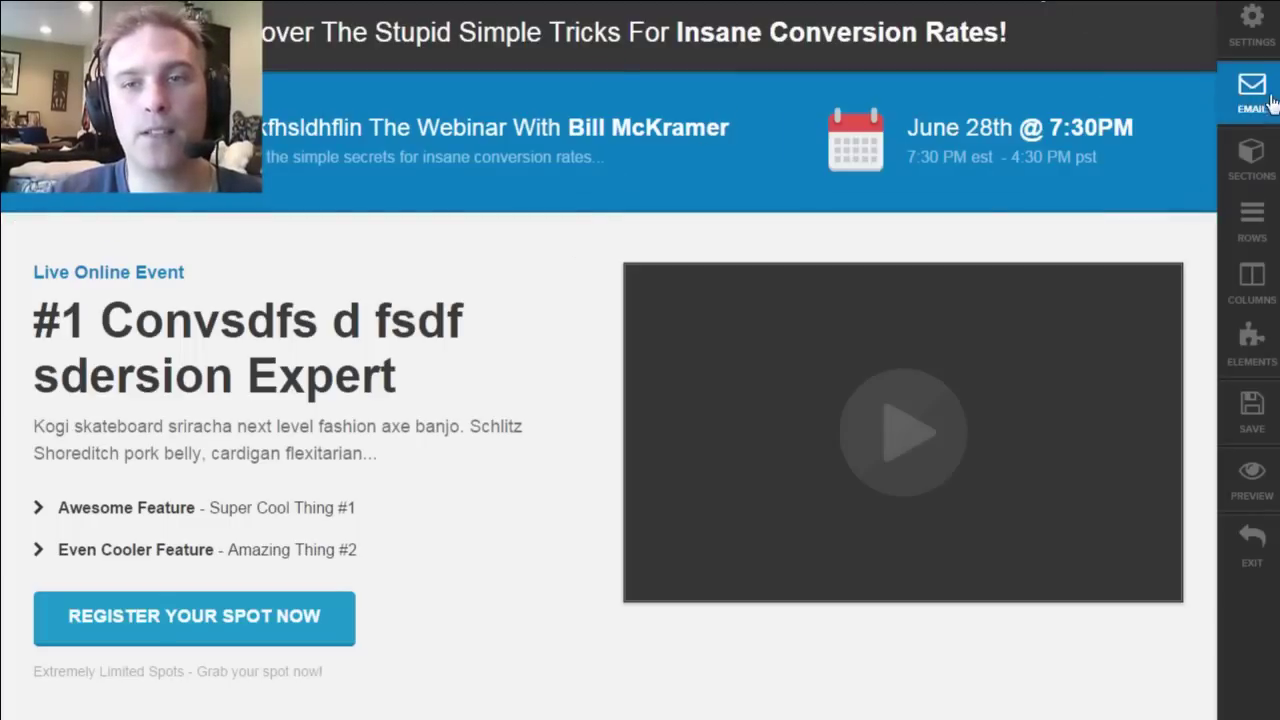
{"action": "scroll", "coordinate": [608, 360], "scroll_direction": "down", "scroll_amount": 5}
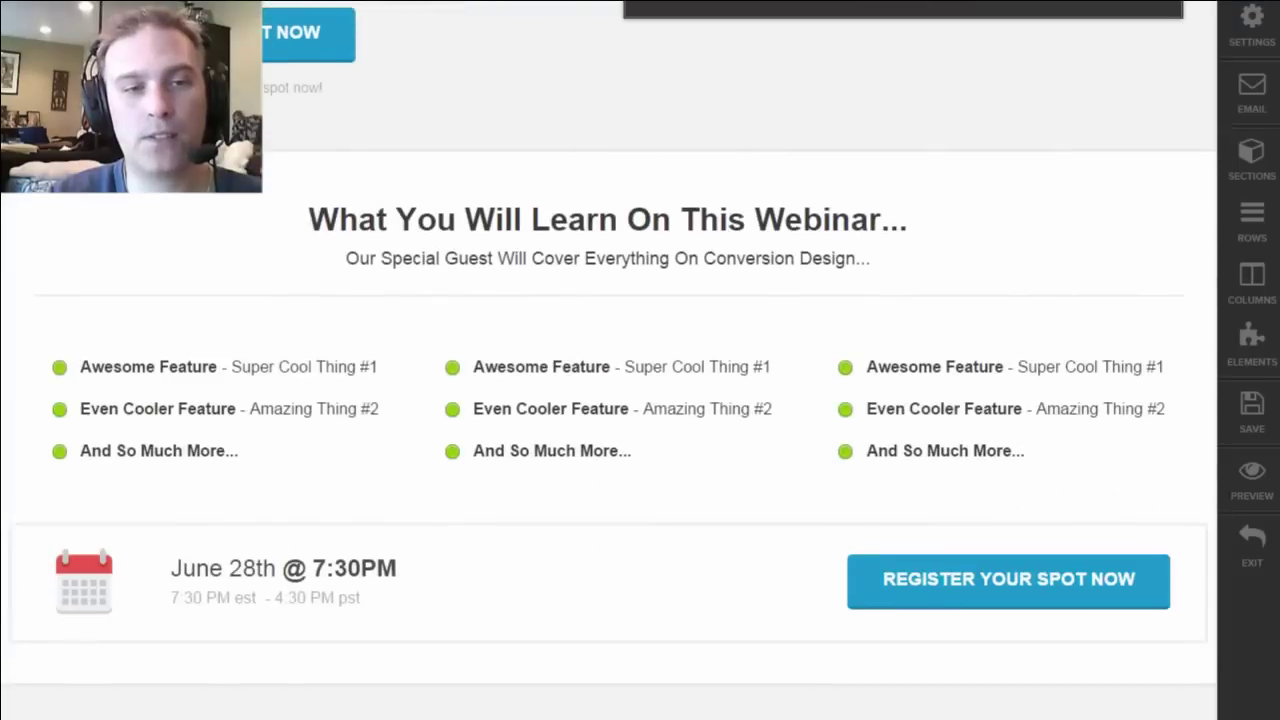
{"action": "scroll", "coordinate": [608, 360], "scroll_direction": "up", "scroll_amount": 5}
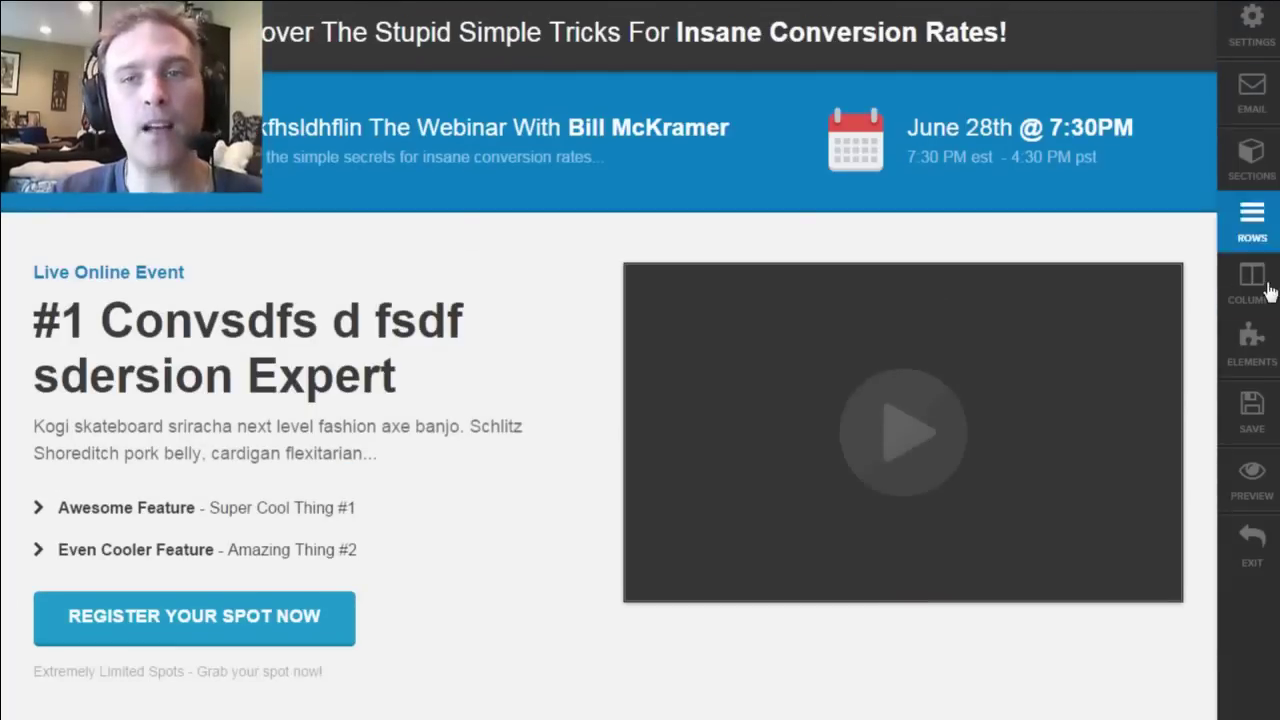